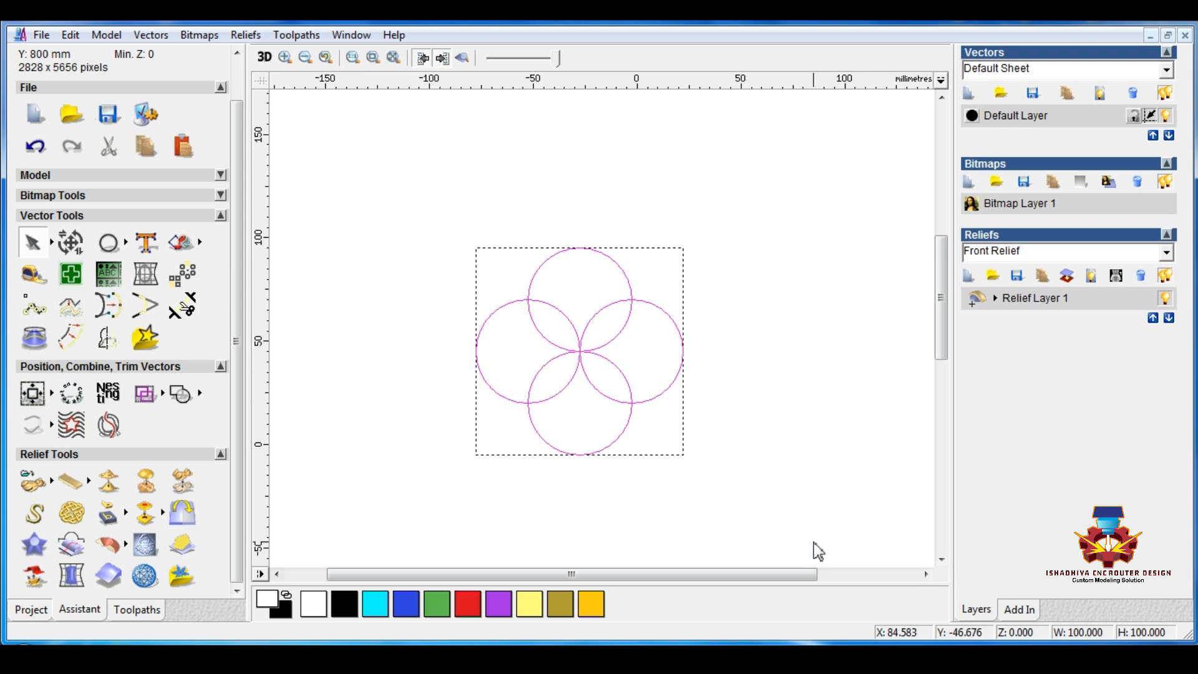
# Centre the four overlapping circles on the model origin and deselect them.
pyautogui.press('F9')
pyautogui.scroll(-1, 713, 432)
pyautogui.scroll(1, 606, 330)
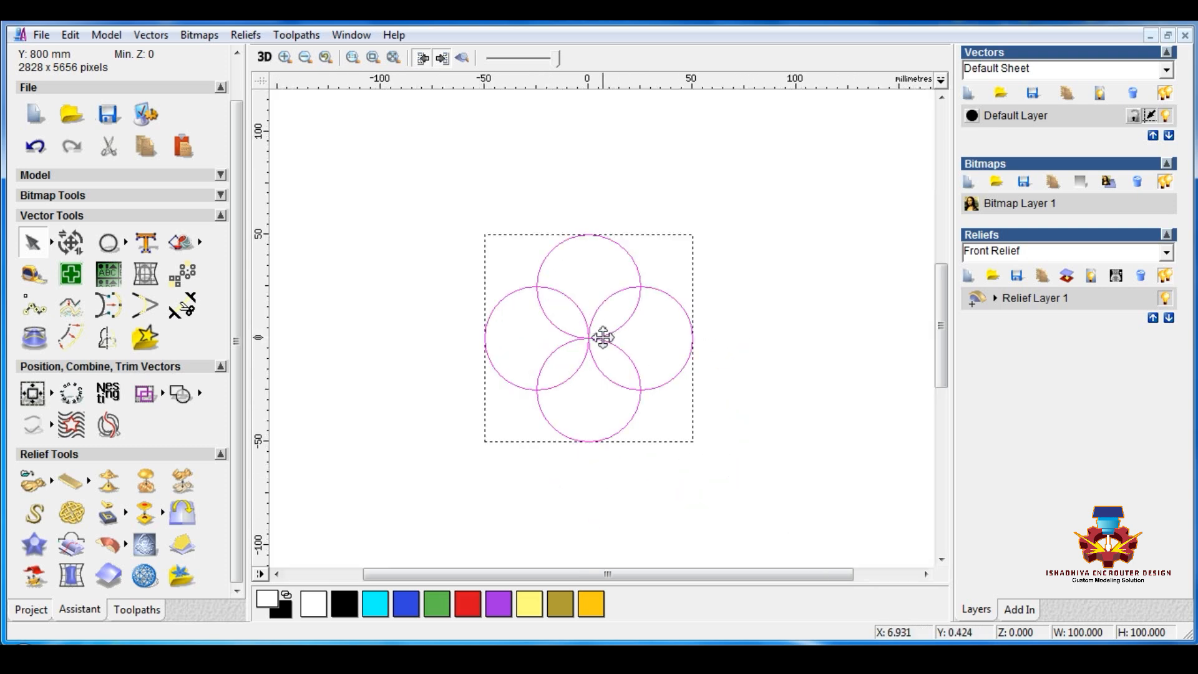
pyautogui.scroll(1, 602, 337)
pyautogui.scroll(-2, 603, 337)
pyautogui.click(479, 247)
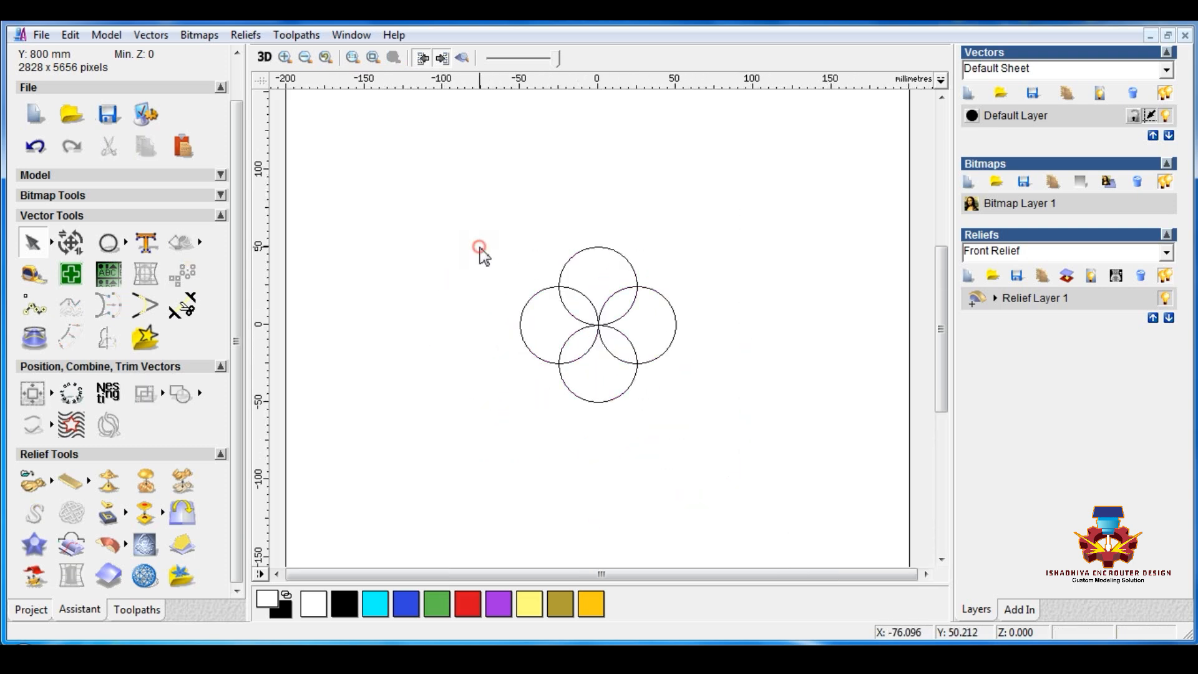
# Place copies of the left and right circles 50 mm above and 50 mm below the original pair.
pyautogui.moveTo(487, 275); pyautogui.dragTo(708, 383)
pyautogui.moveTo(637, 366); pyautogui.dragTo(639, 280)
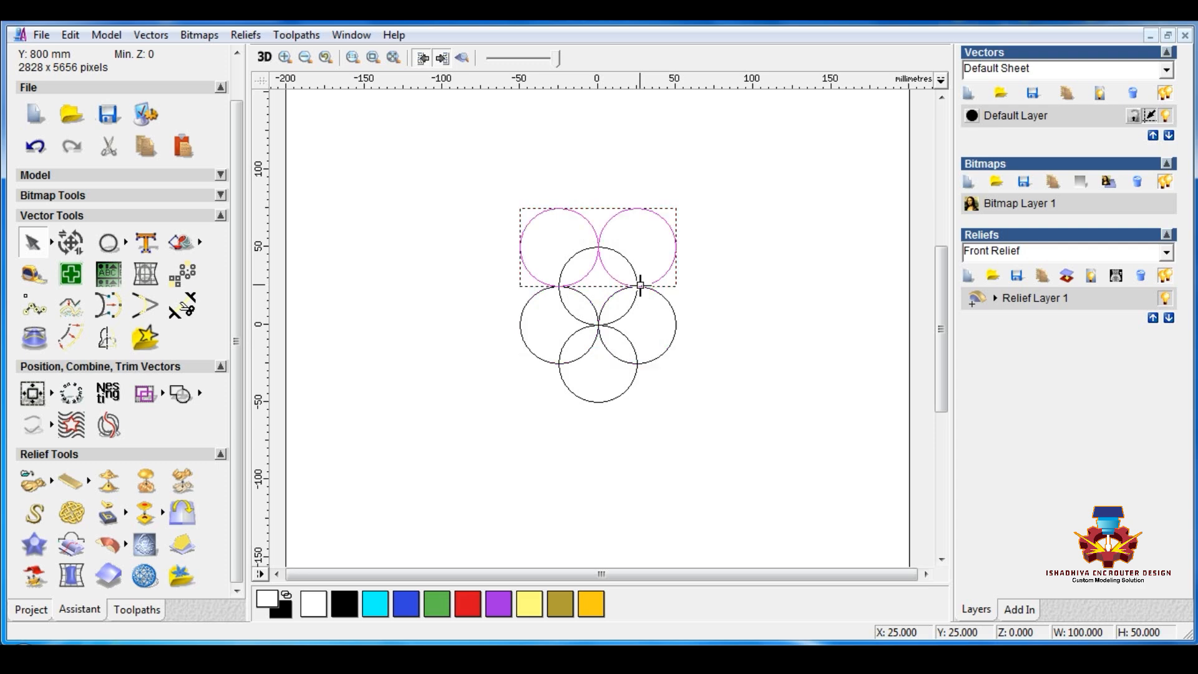
pyautogui.keyDown('ctrl'); pyautogui.moveTo(635, 208); pyautogui.dragTo(637, 364); pyautogui.keyUp('ctrl')
# Group the four copied circles in the upper and lower rows into one vector group and deselect it.
pyautogui.moveTo(477, 192); pyautogui.dragTo(709, 317)
pyautogui.keyDown('shift'); pyautogui.moveTo(490, 358); pyautogui.dragTo(733, 475); pyautogui.keyUp('shift')
pyautogui.rightClick(669, 395)
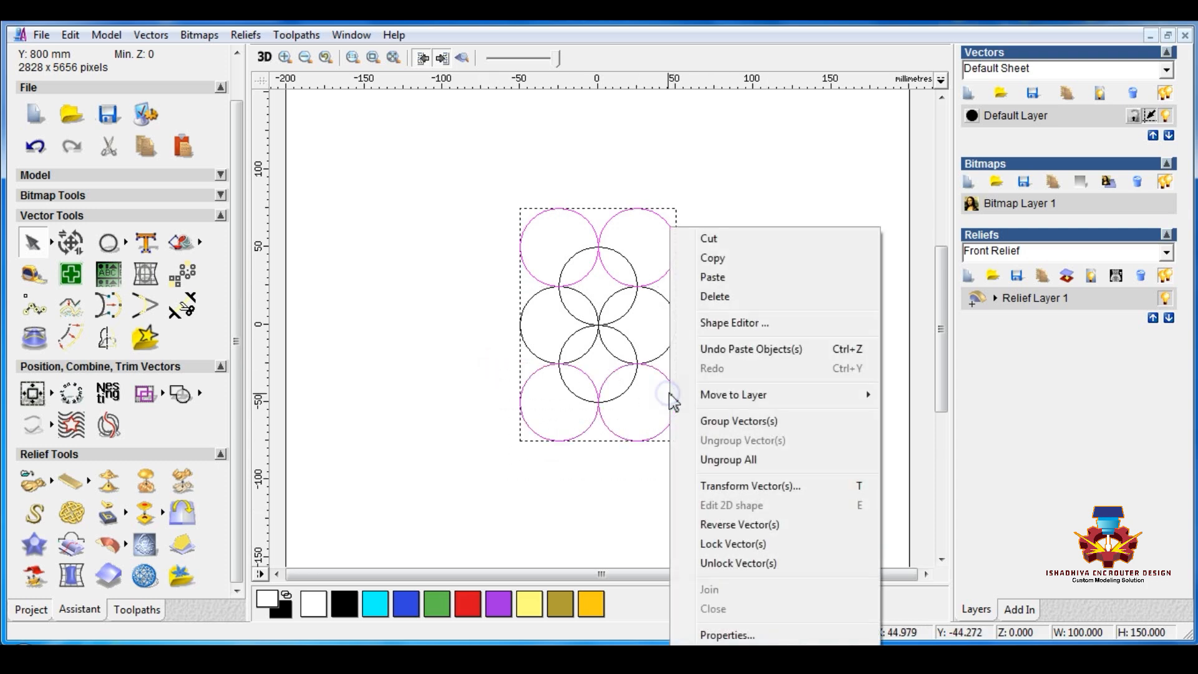
pyautogui.click(724, 420)
pyautogui.click(728, 436)
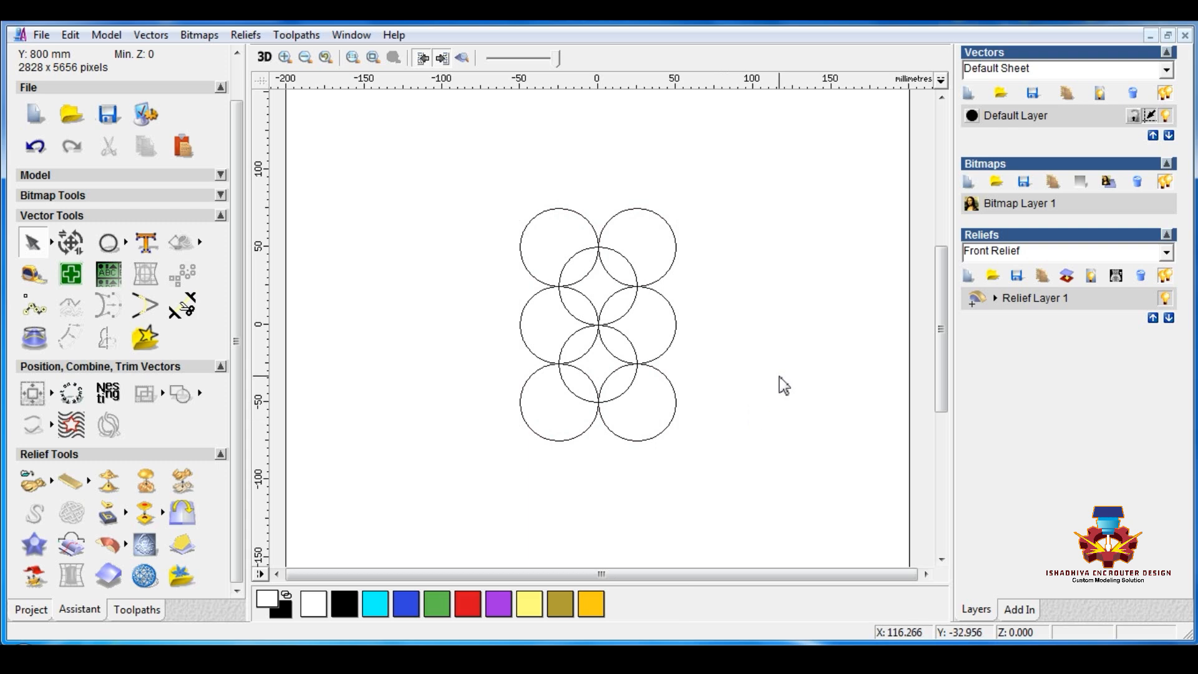
# Add a round dome scaled to a height of 3.0 on the left middle circle and show the relief preview.
pyautogui.click(522, 309)
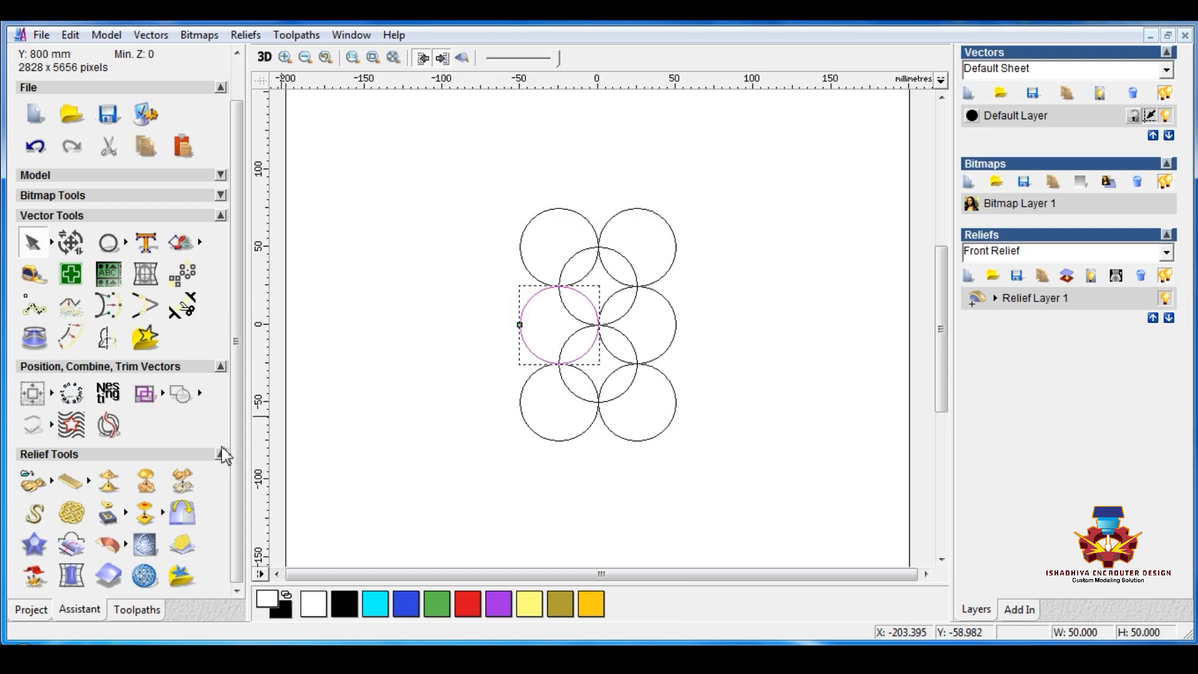
pyautogui.rightClick(522, 318)
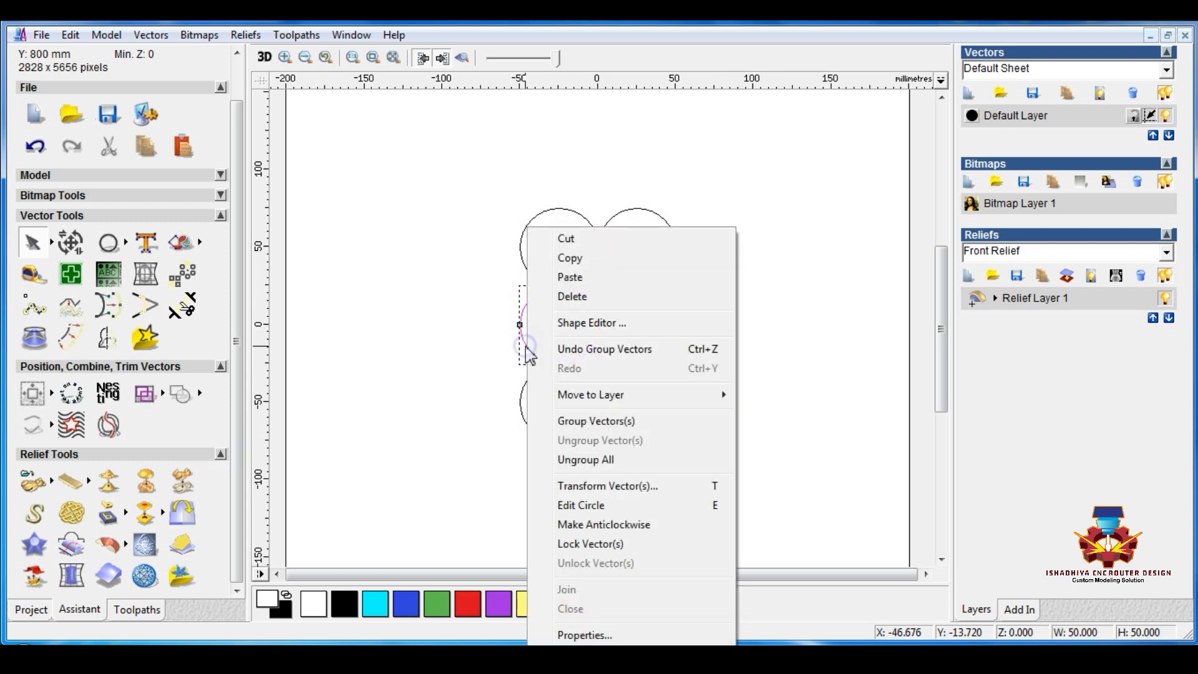
pyautogui.click(562, 322)
pyautogui.click(765, 56)
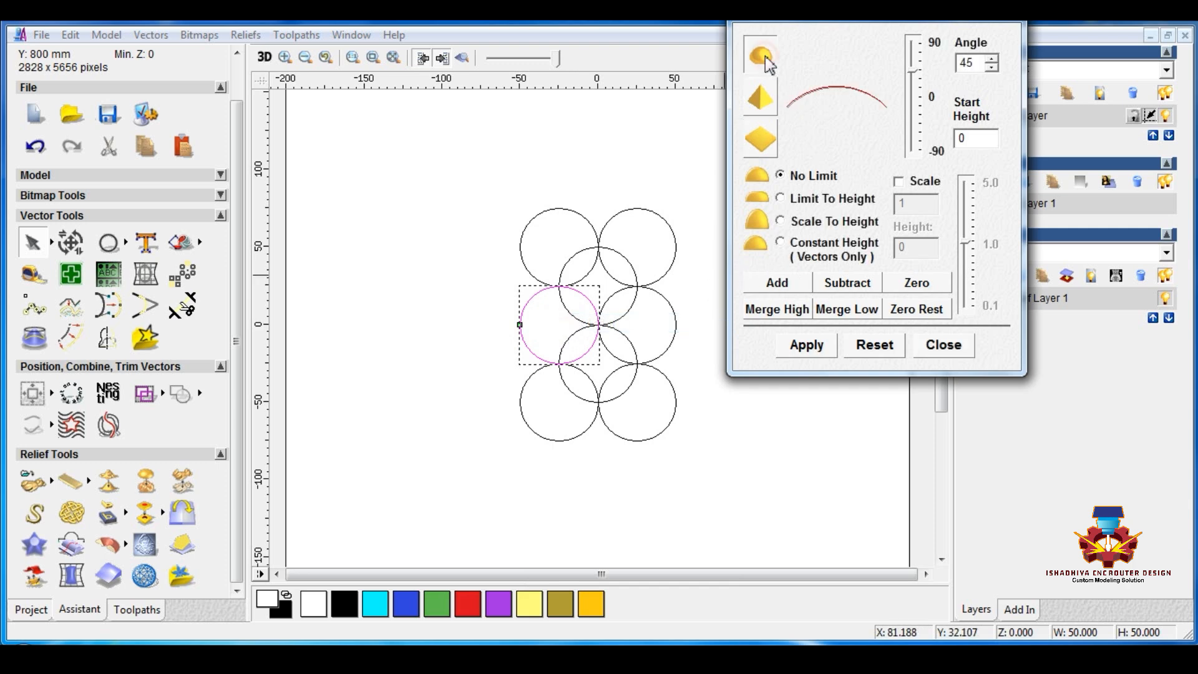
pyautogui.click(780, 221)
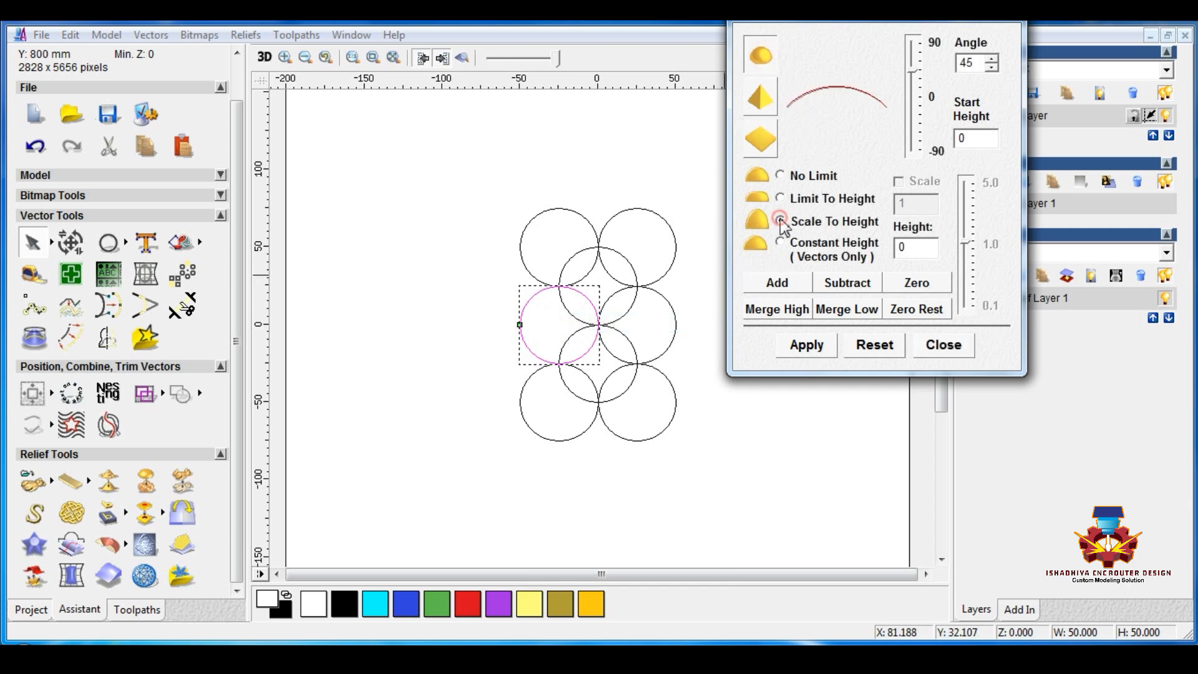
pyautogui.doubleClick(915, 247)
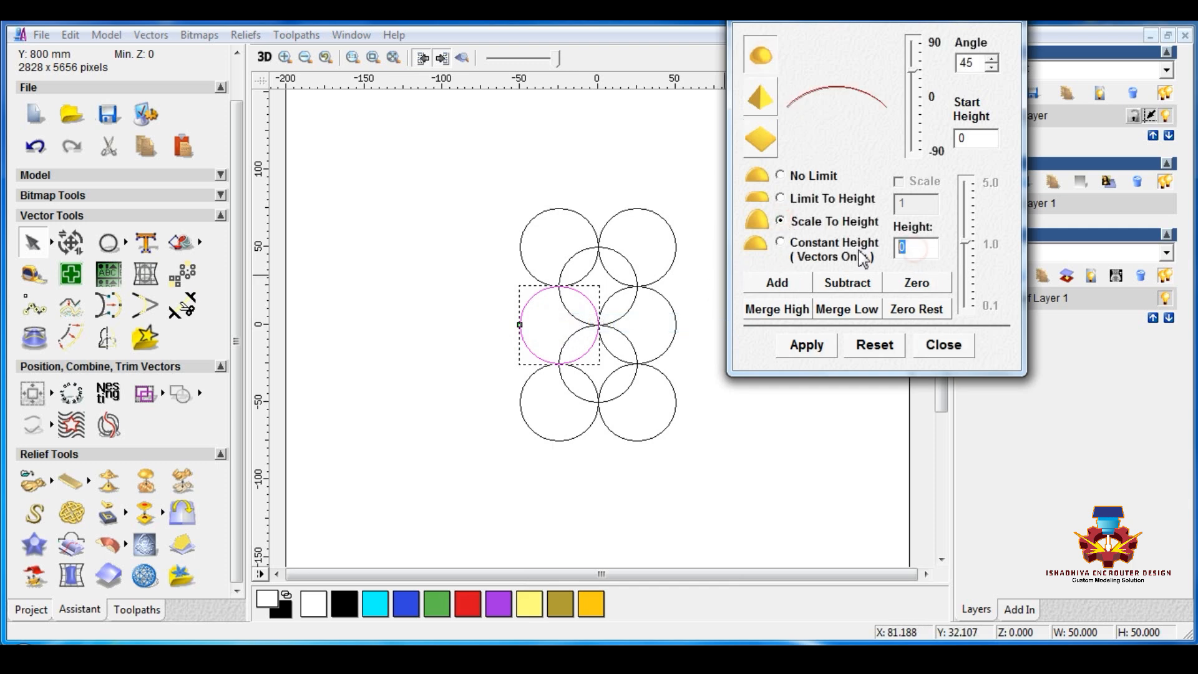
pyautogui.click(801, 287)
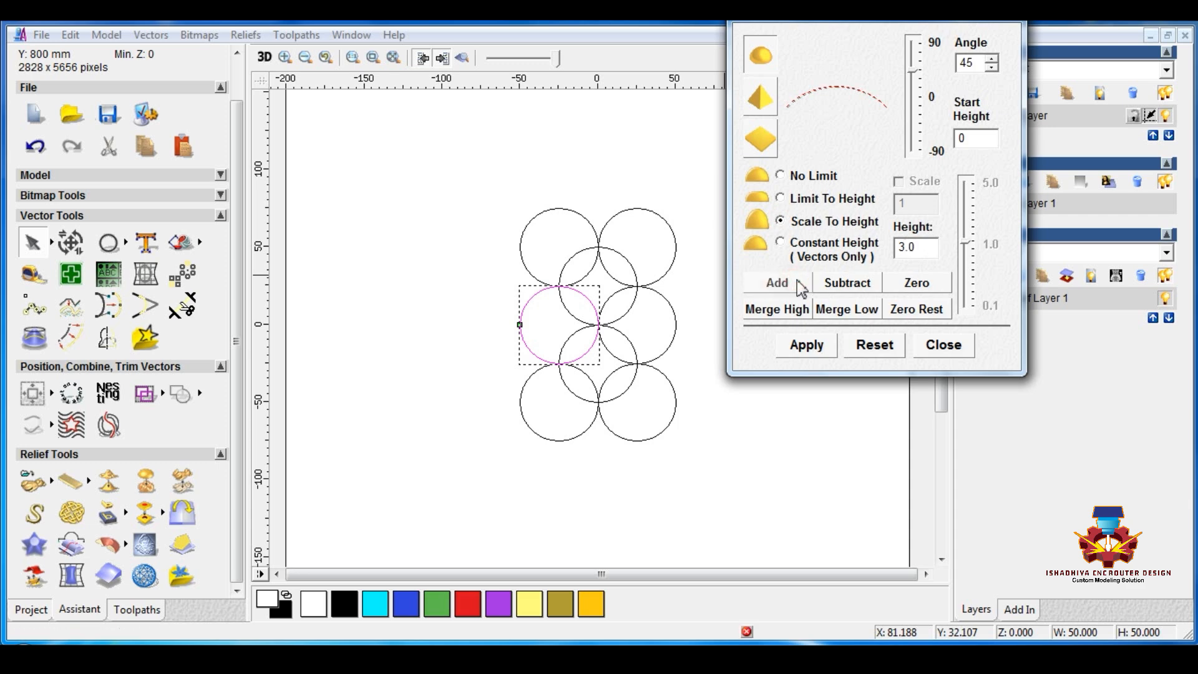
pyautogui.click(461, 58)
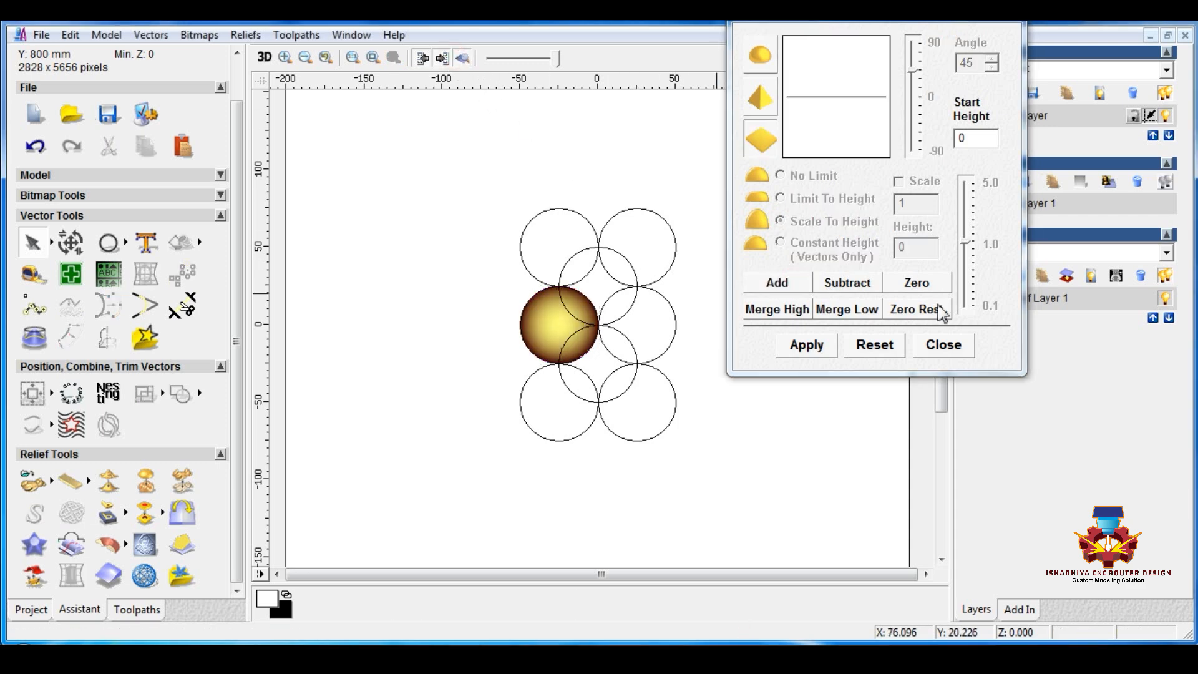
# Mirror merge the dome relief left over right onto the right middle circle.
pyautogui.moveTo(913, 25); pyautogui.dragTo(306, 28)
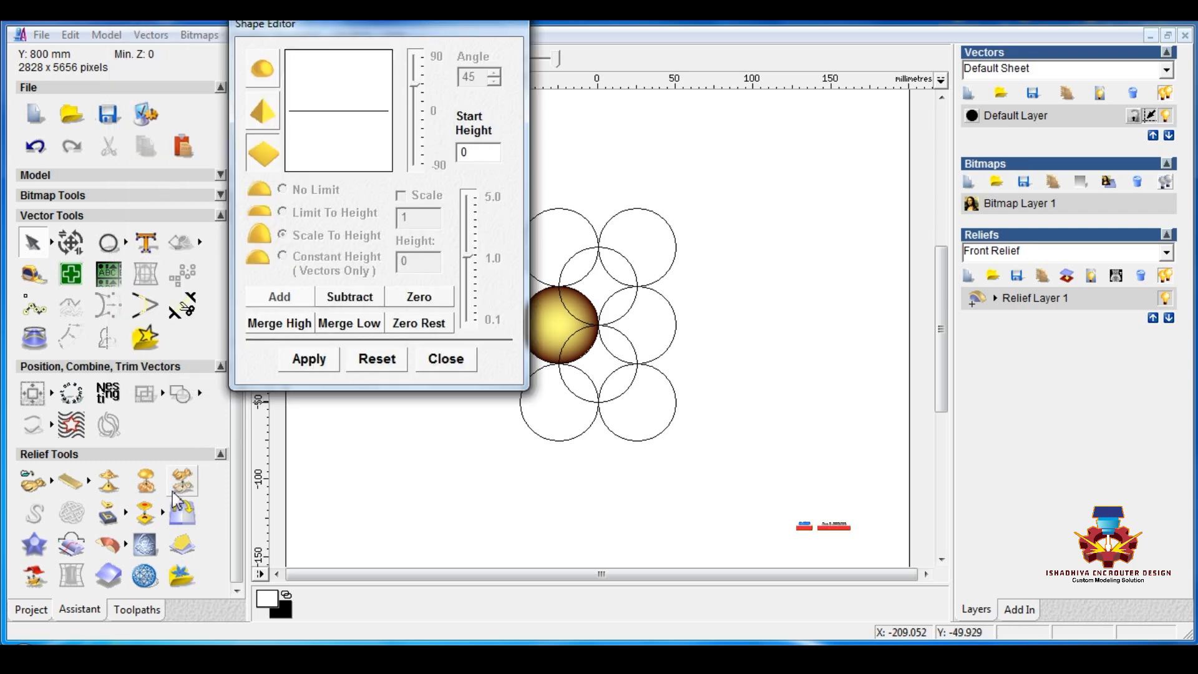
pyautogui.click(174, 489)
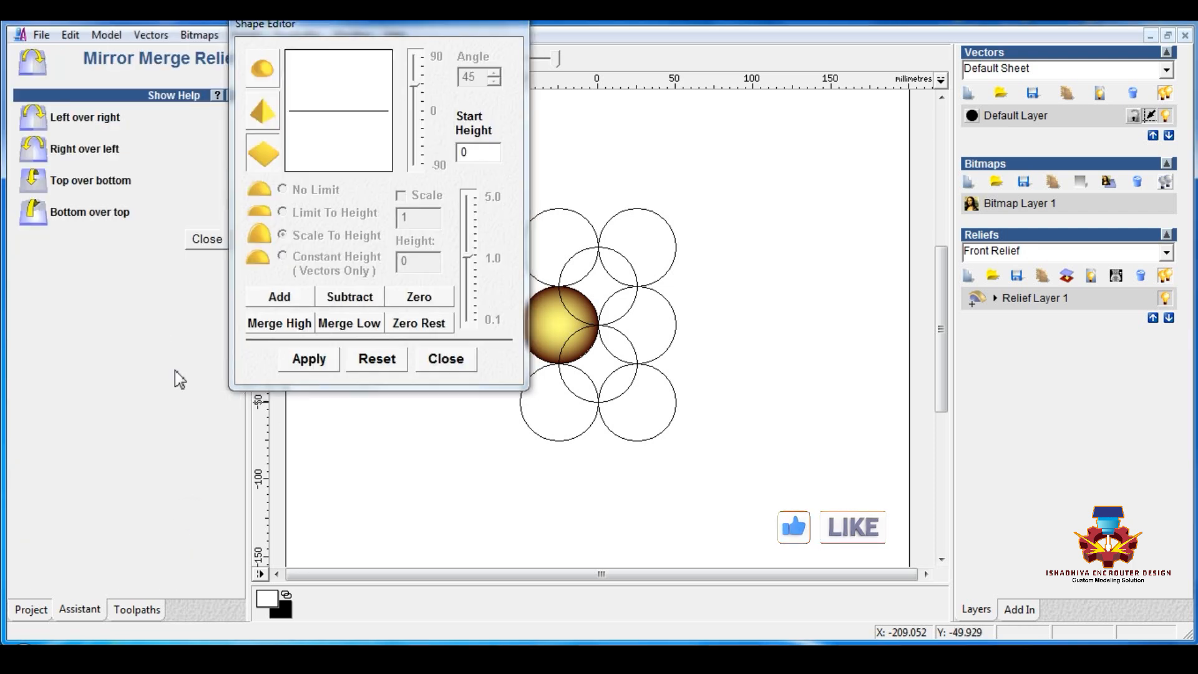
pyautogui.click(32, 120)
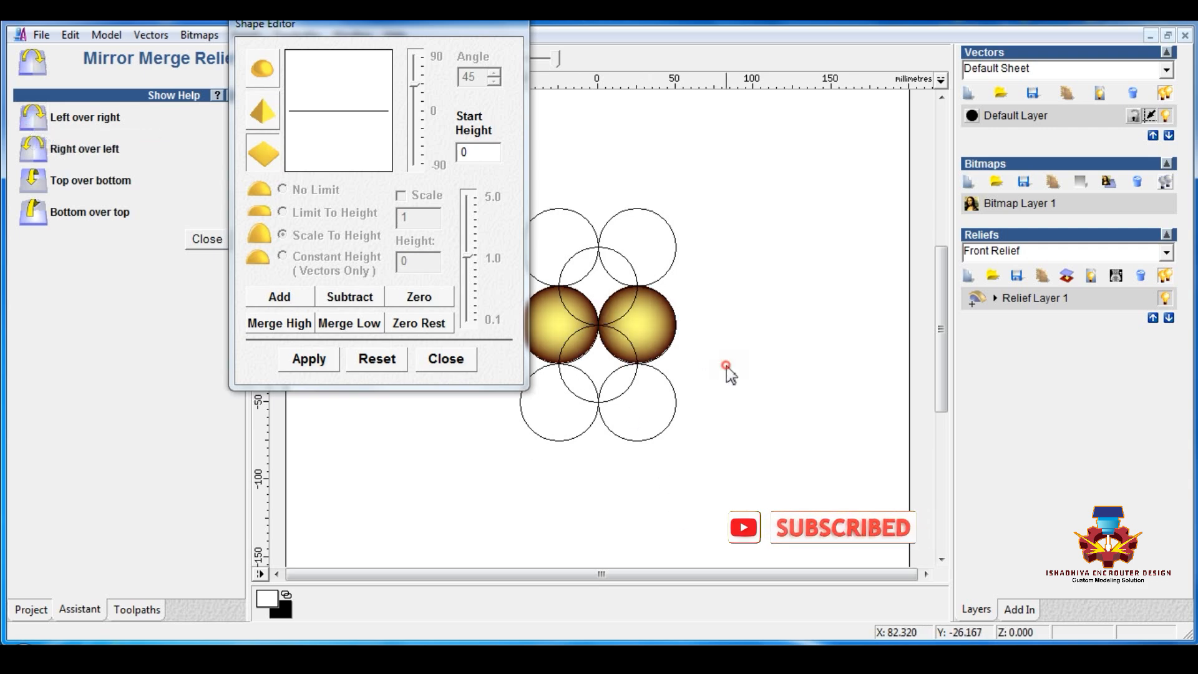
# On a new relief layer, add a round dome scaled to height 3.0 on the lower centre circle and mirror it bottom over top.
pyautogui.click(968, 275)
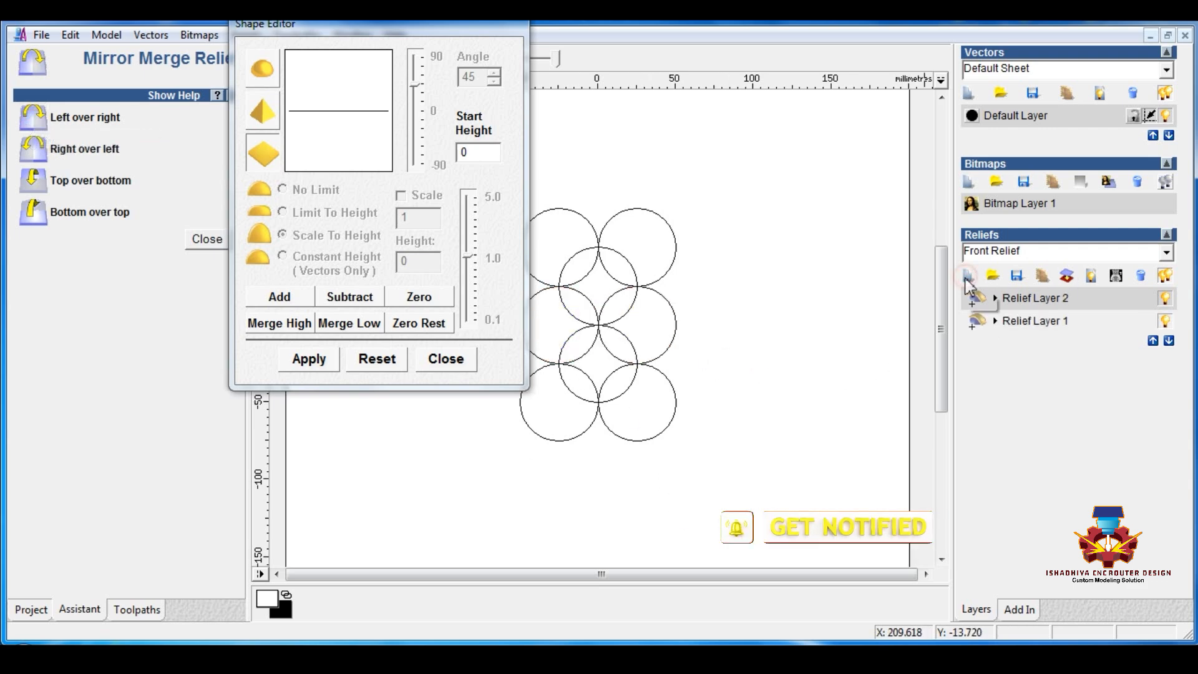
pyautogui.click(580, 398)
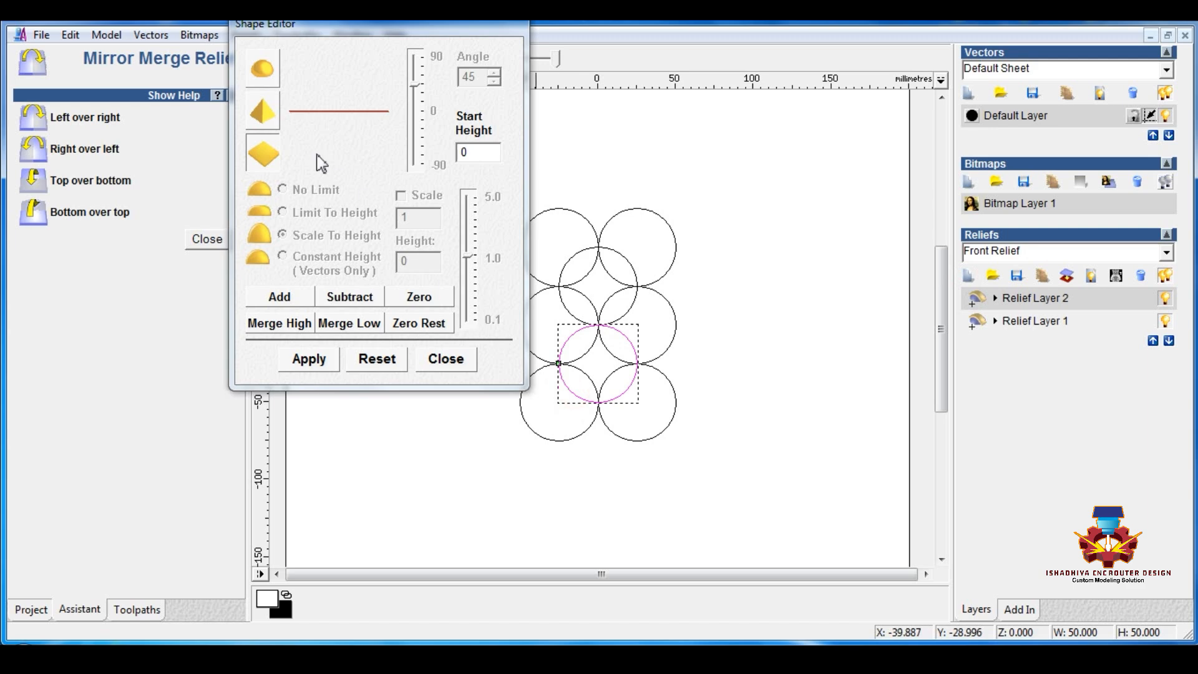
pyautogui.click(262, 70)
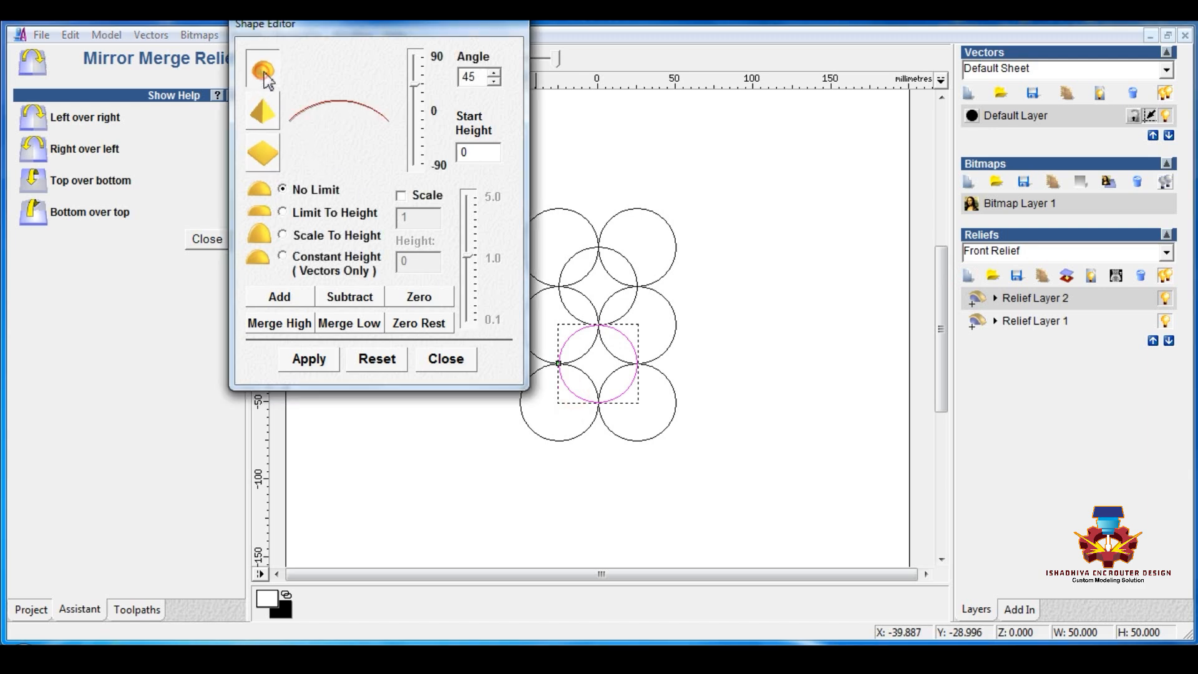
pyautogui.click(283, 235)
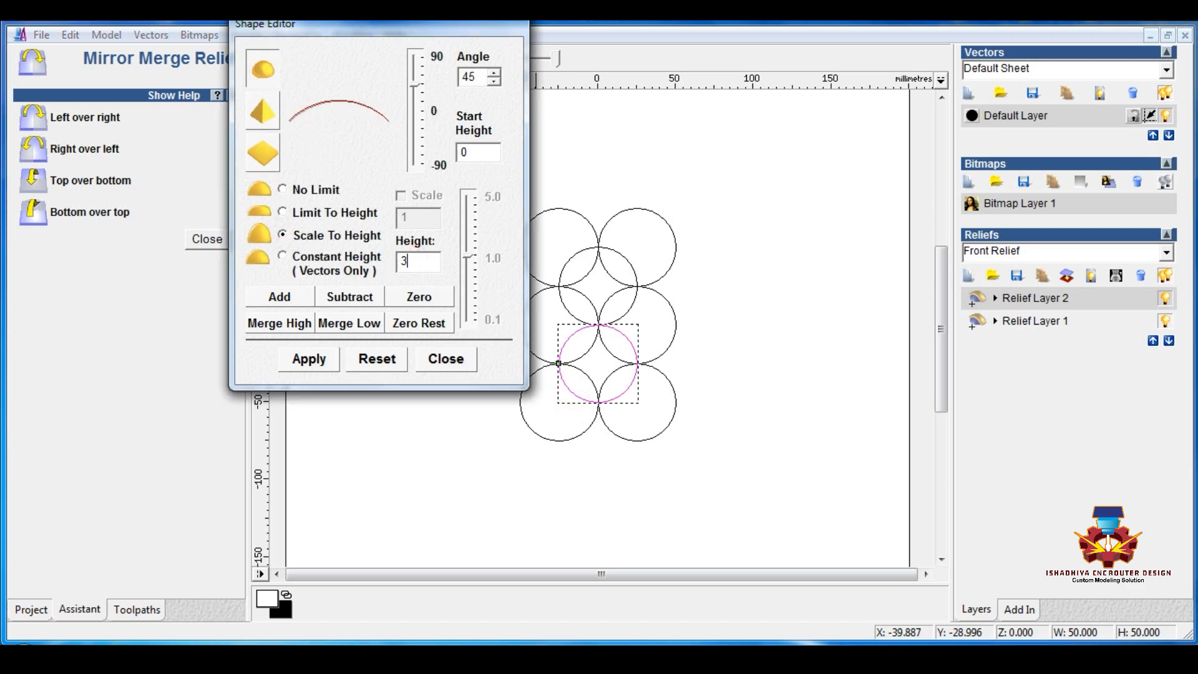
pyautogui.click(300, 298)
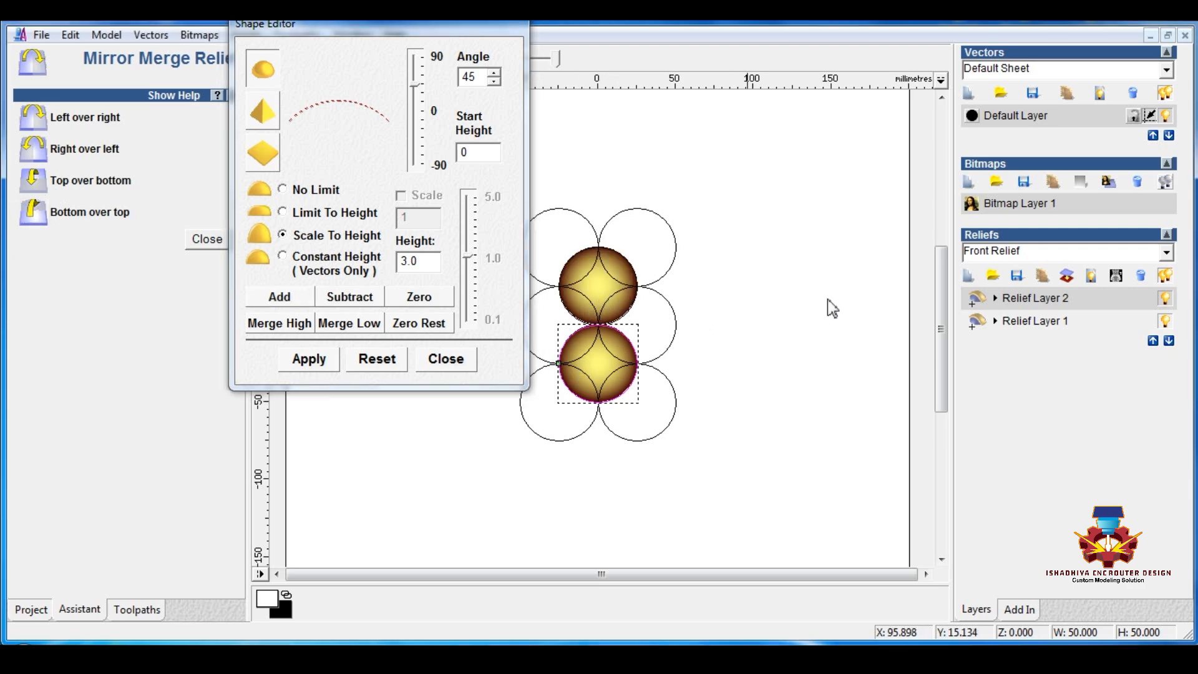
# On another new relief layer, add a flat shape with start height 3.0 on the lower centre circle and mirror it bottom over top.
pyautogui.click(968, 276)
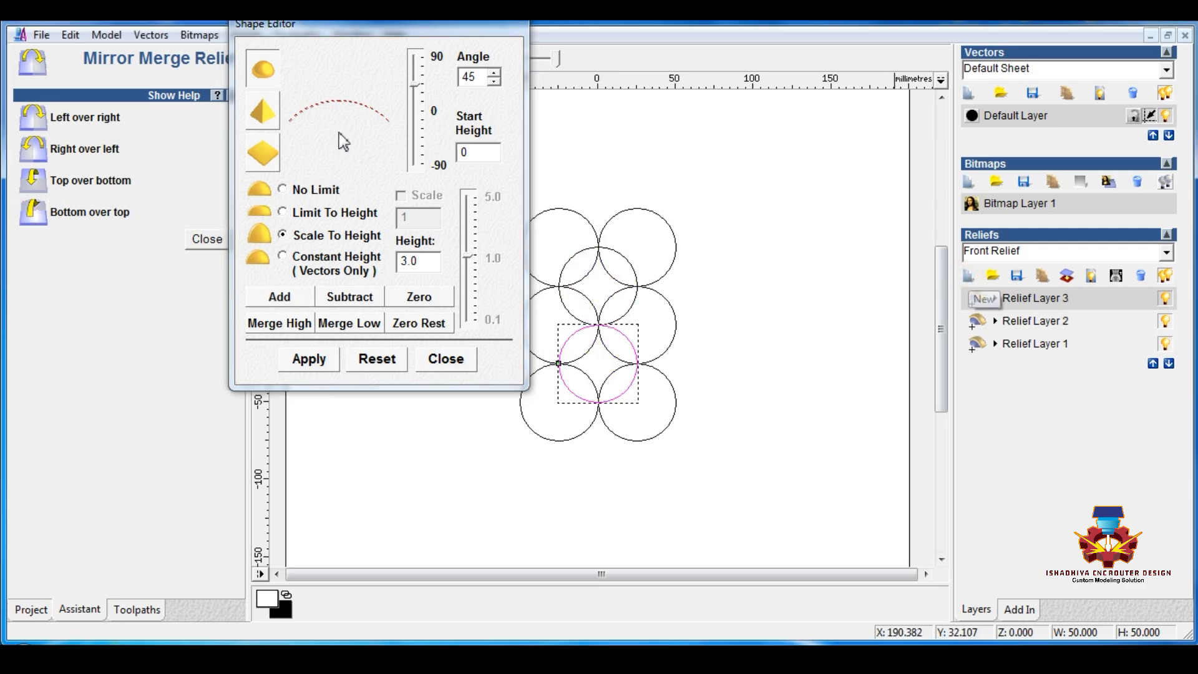
pyautogui.click(263, 153)
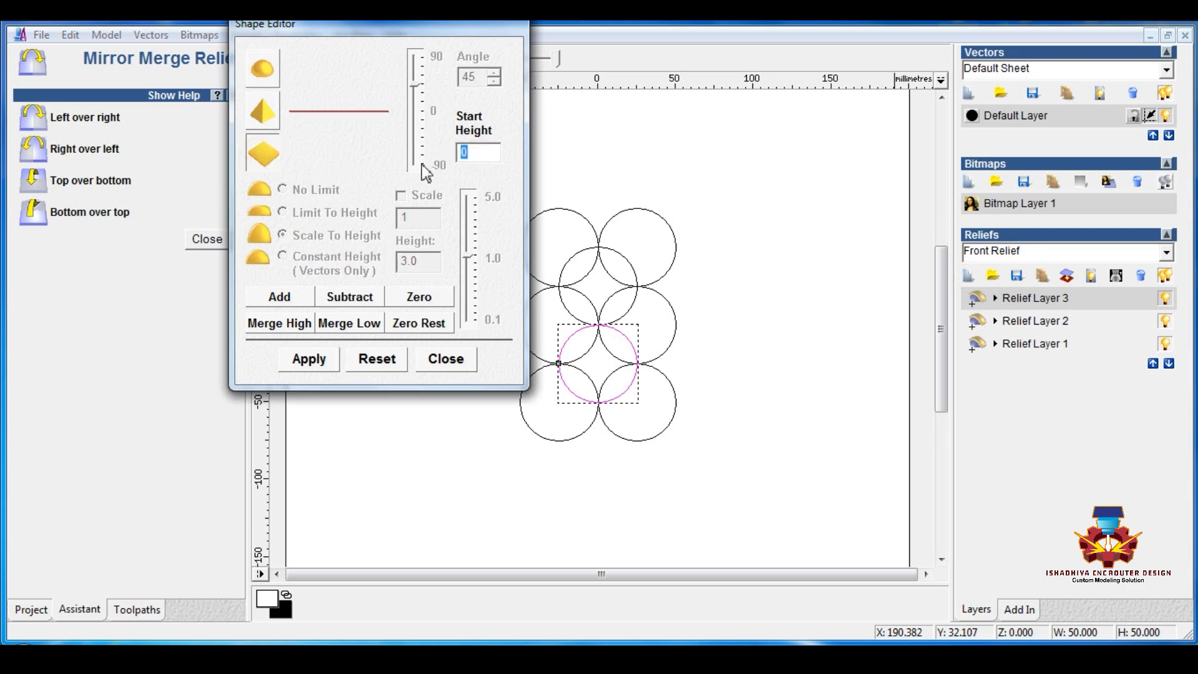
pyautogui.click(281, 297)
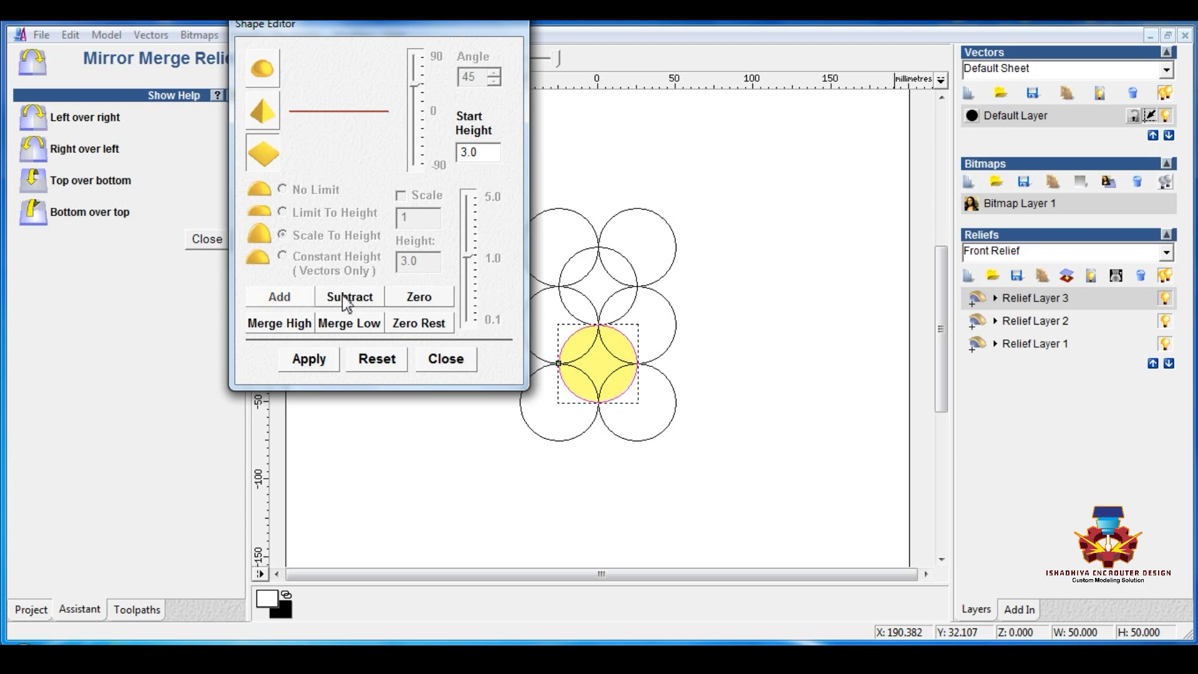
pyautogui.click(32, 212)
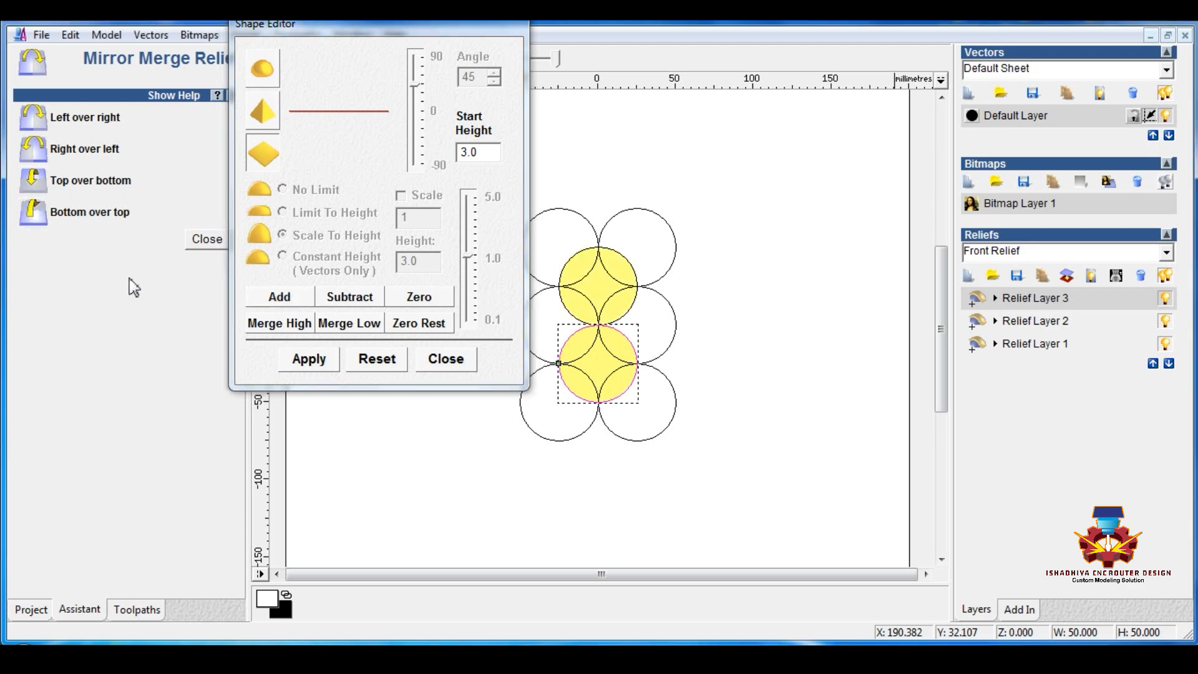
# On a fourth relief layer, add a flat shape with start height 3.0 on the right middle circle and mirror it right over left.
pyautogui.click(974, 275)
pyautogui.click(671, 307)
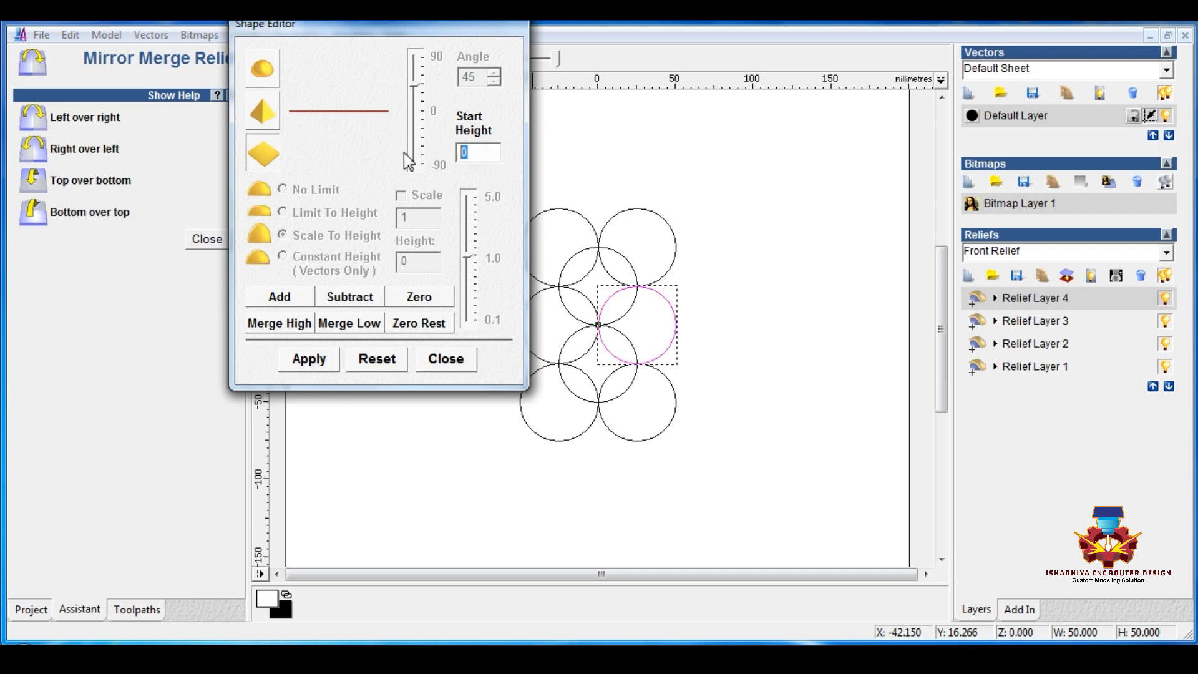
pyautogui.write('3.0')
pyautogui.click(293, 295)
pyautogui.click(443, 359)
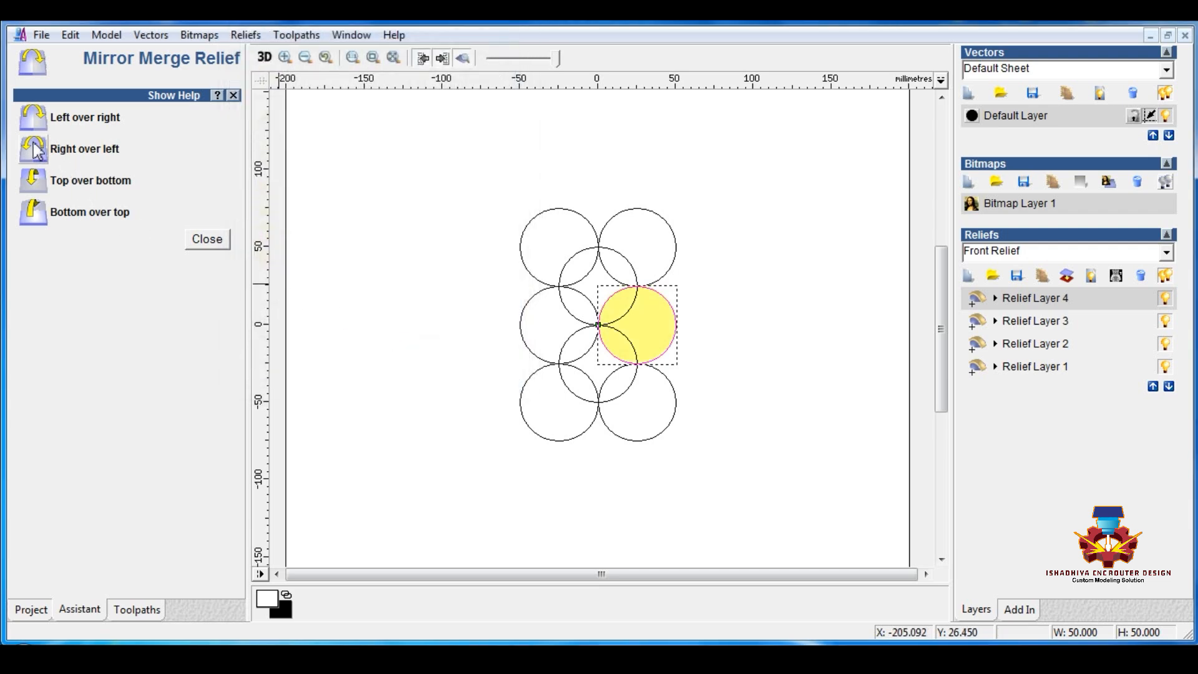
pyautogui.click(435, 247)
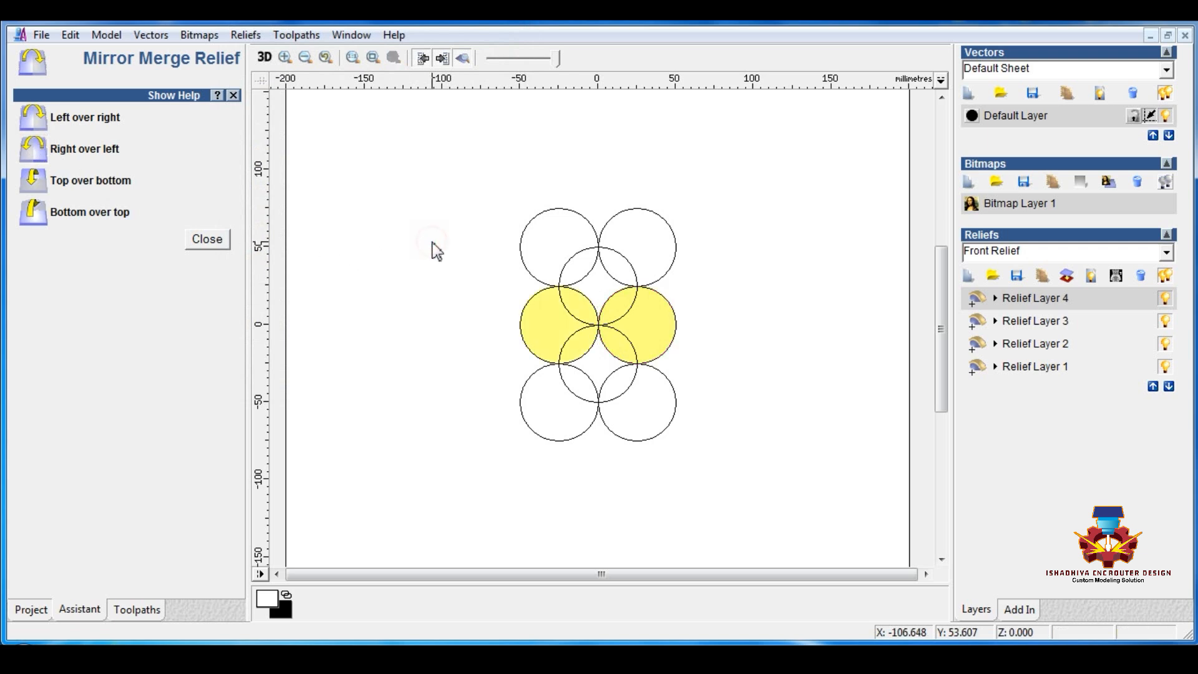
# Move Relief Layer 3 to the end of the relief layer order and Relief Layer 4 just below Relief Layer 2.
pyautogui.click(1053, 323)
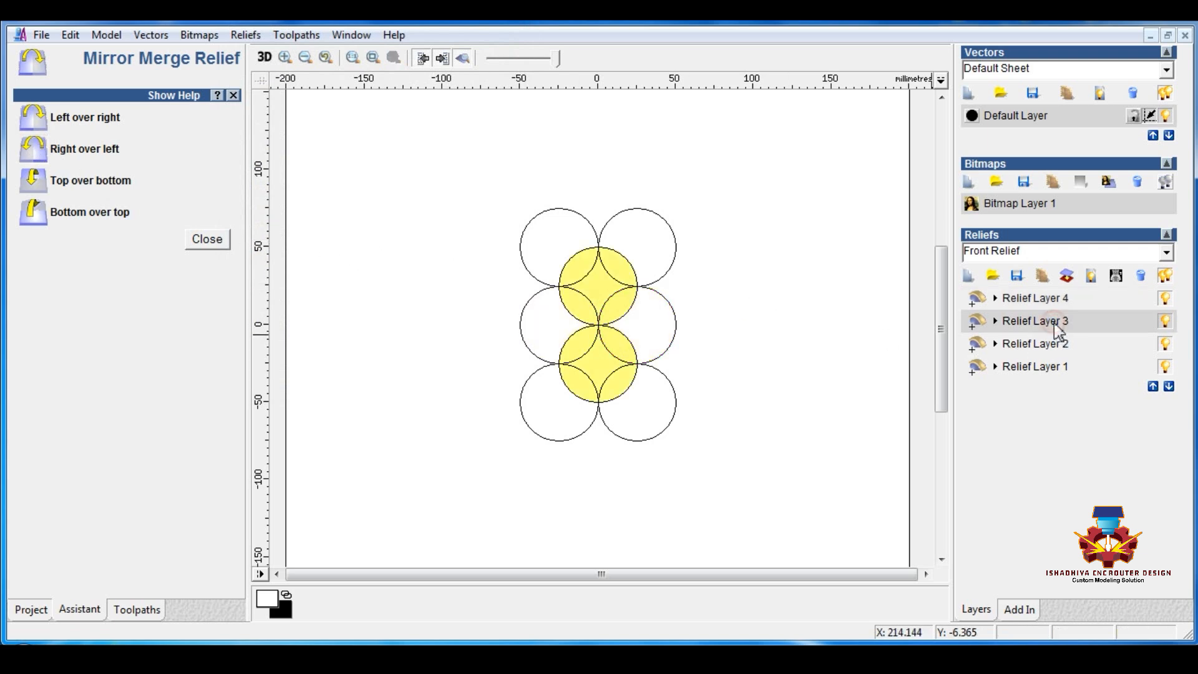
pyautogui.click(1168, 387)
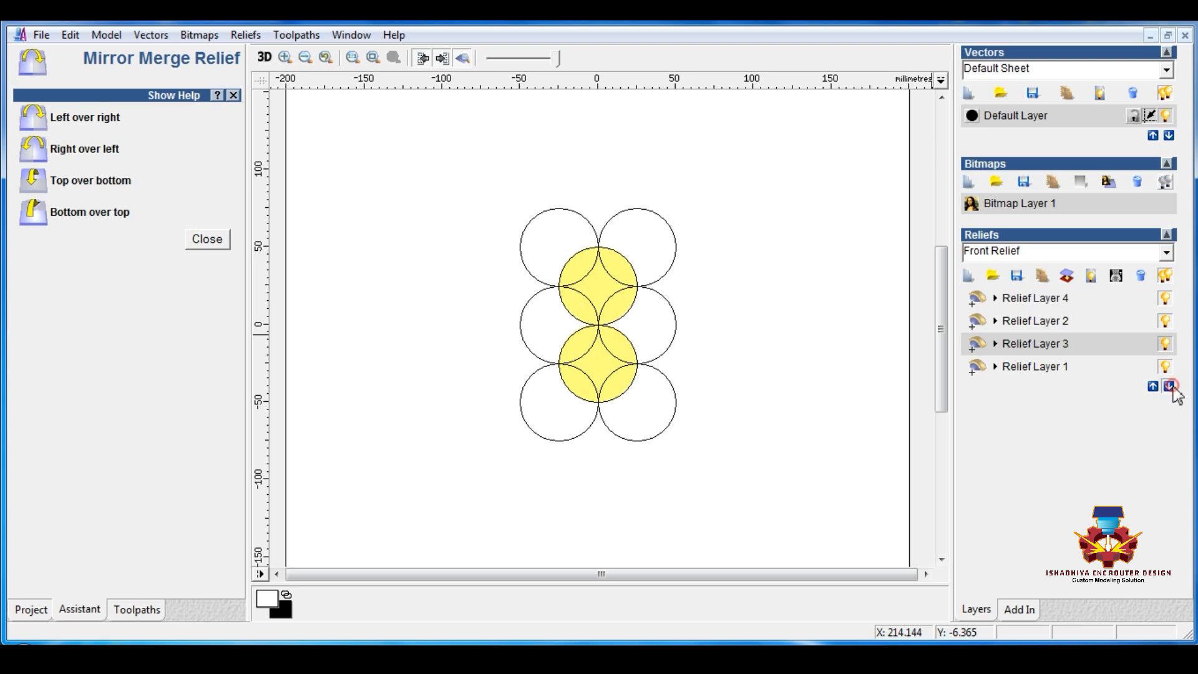
pyautogui.click(1168, 387)
pyautogui.click(1059, 300)
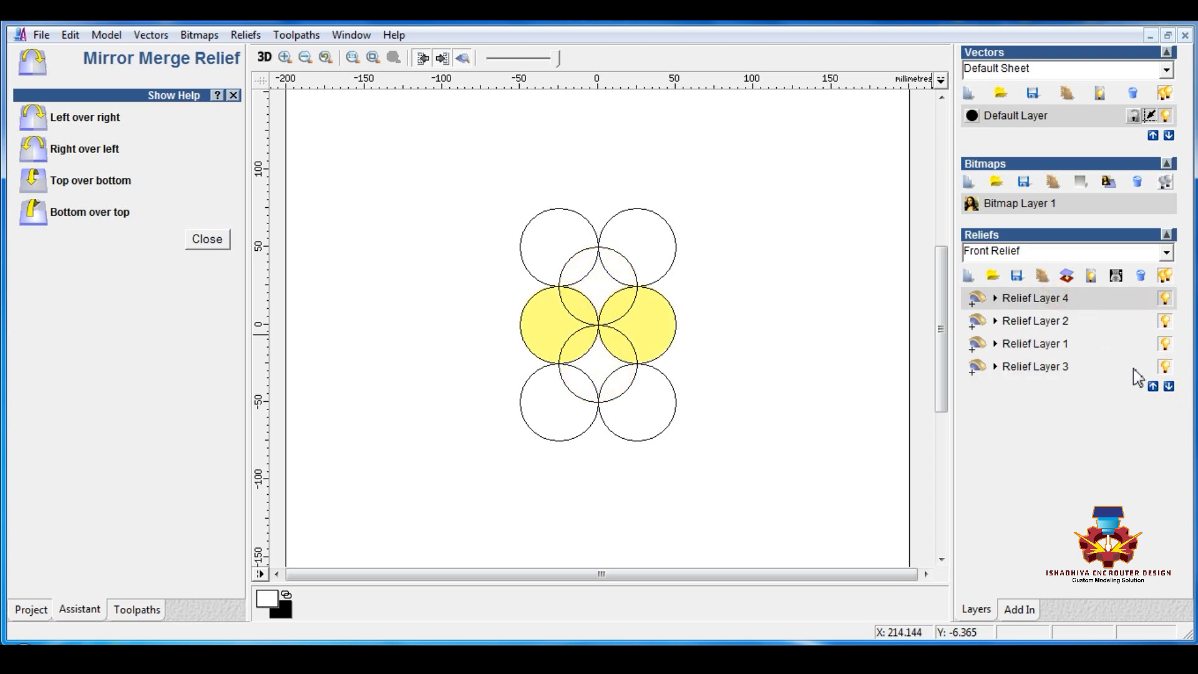
pyautogui.click(1169, 387)
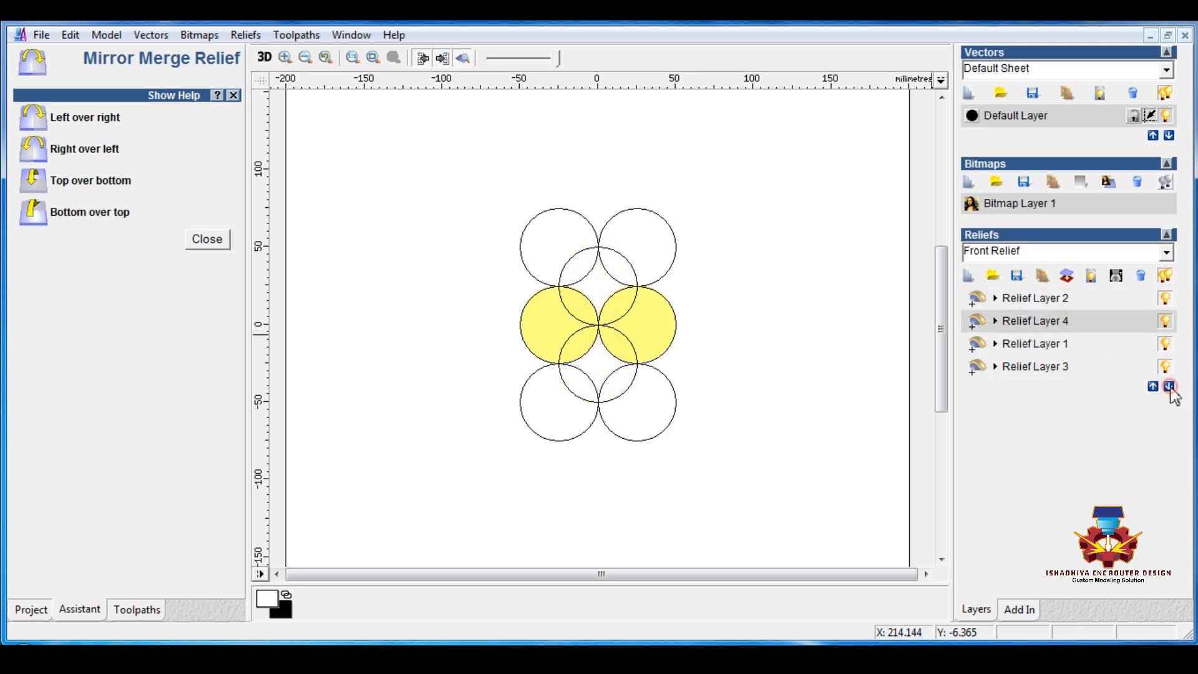
# Move Relief Layer 2 down to directly above Relief Layer 3 and keep it as the active layer.
pyautogui.click(1039, 344)
pyautogui.click(1038, 368)
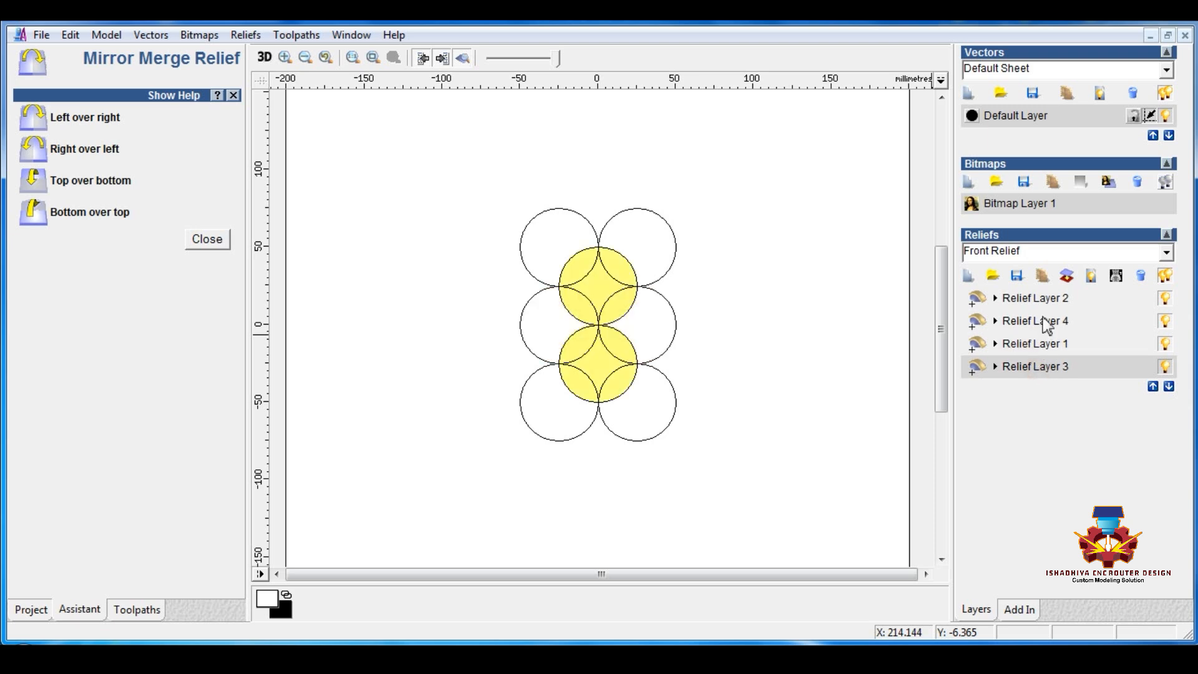
pyautogui.click(1041, 298)
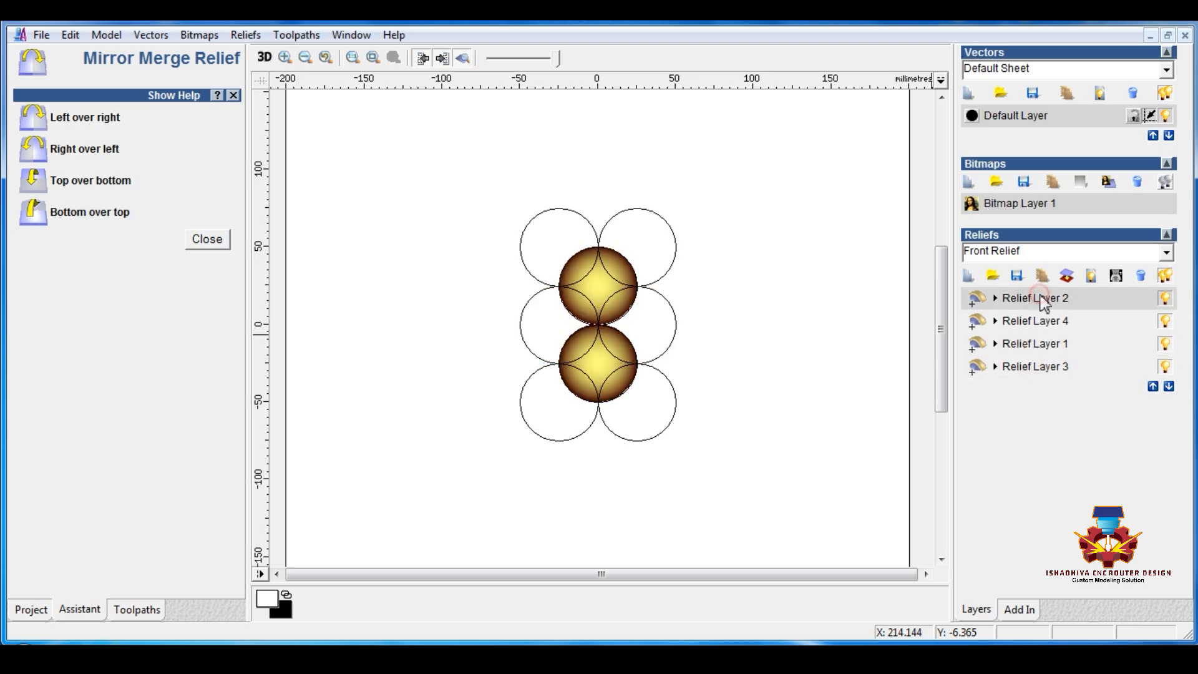
pyautogui.click(1167, 387)
pyautogui.click(1167, 387)
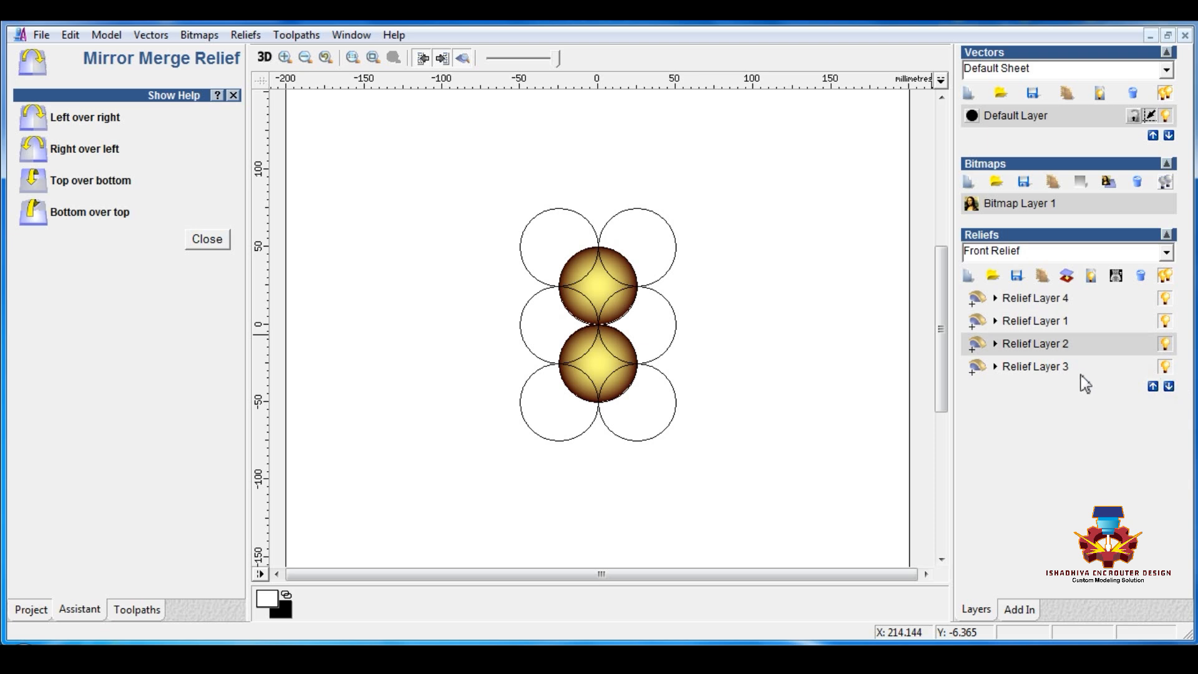
pyautogui.click(1063, 368)
pyautogui.click(1043, 345)
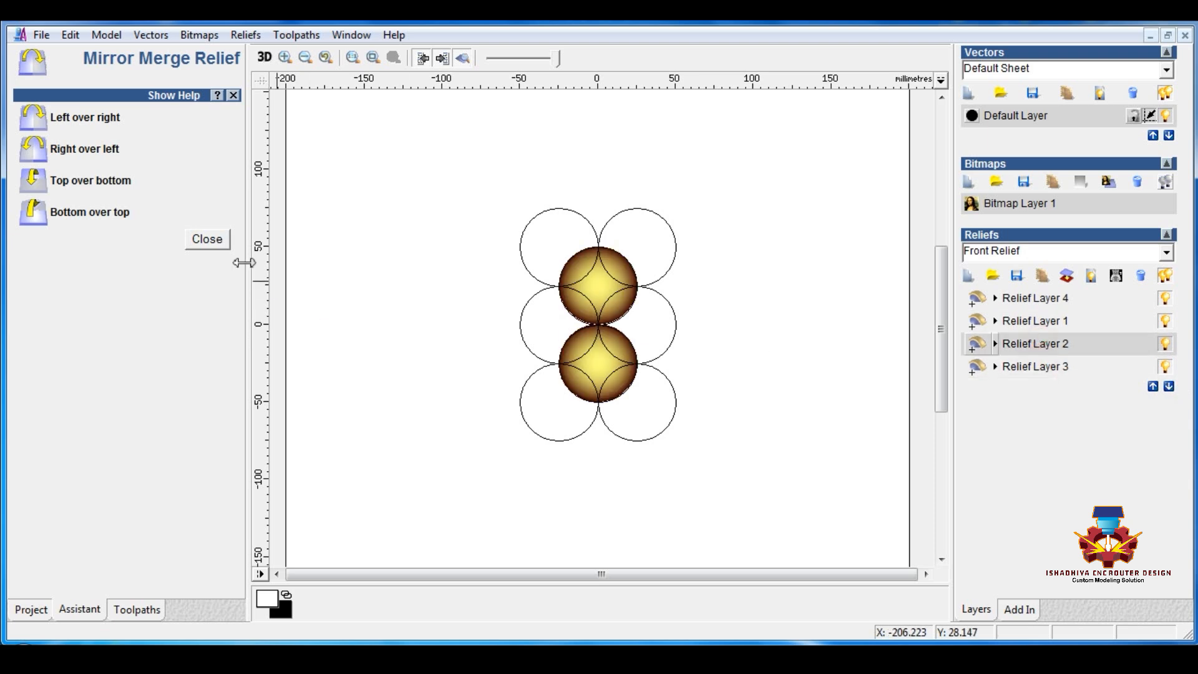
# Arrange the 2D and 3D views side by side and zoom both in on the circle relief.
pyautogui.click(206, 240)
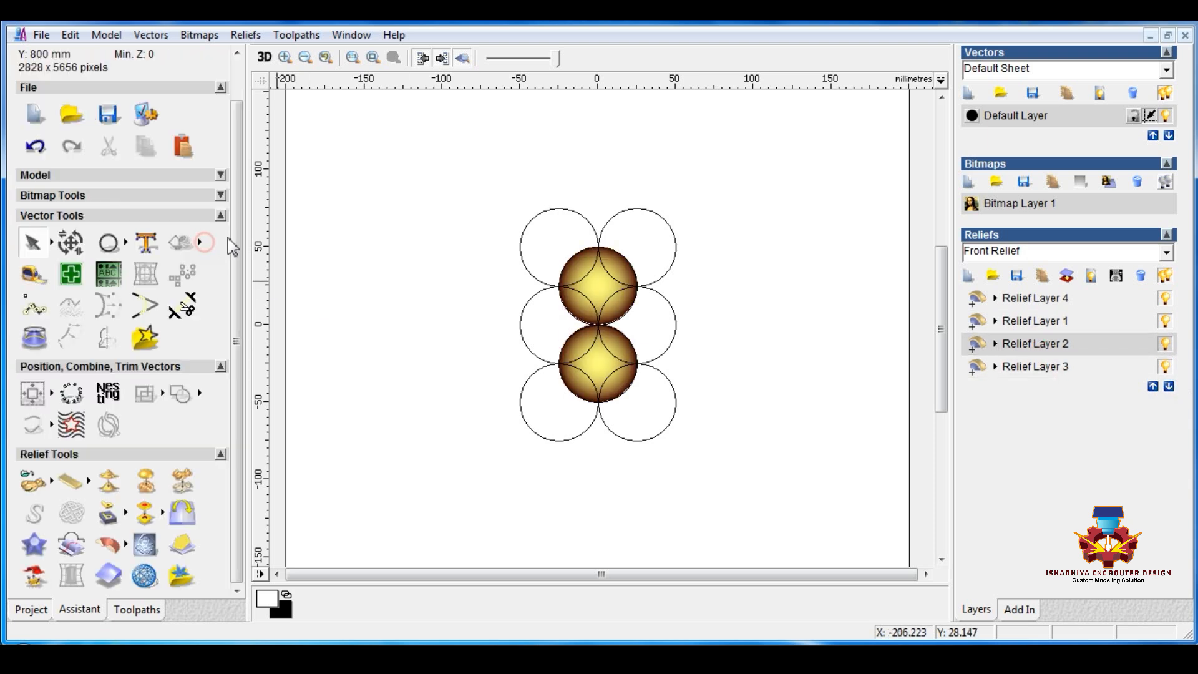
pyautogui.click(351, 36)
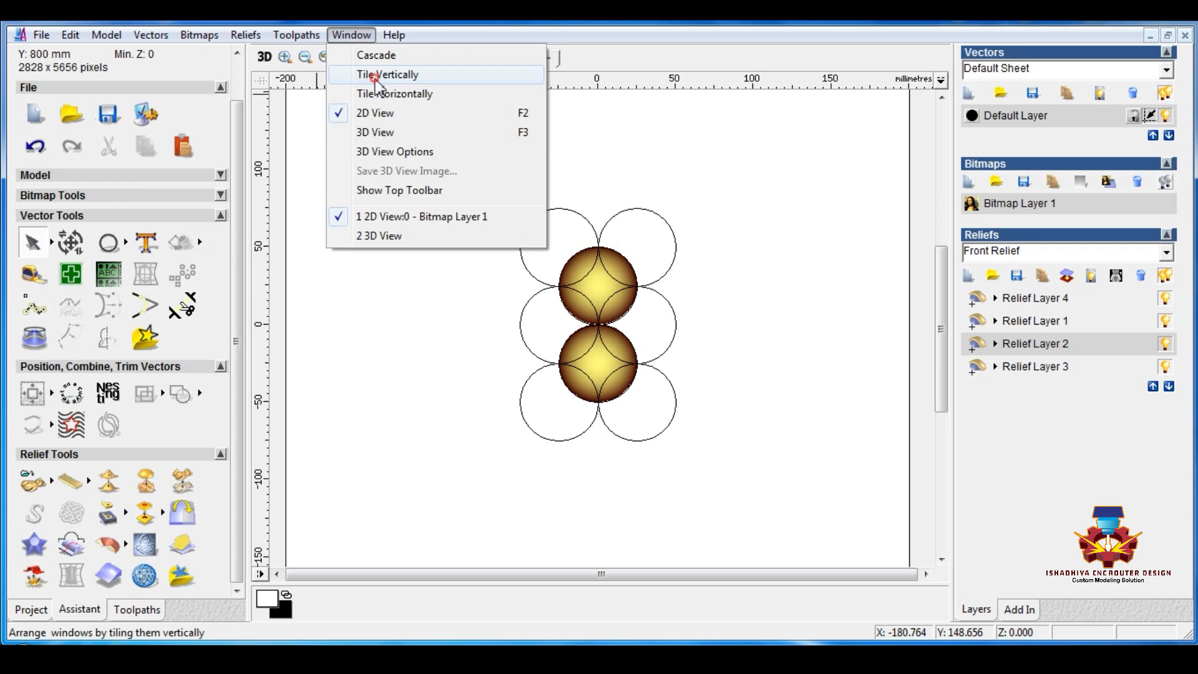
pyautogui.click(375, 76)
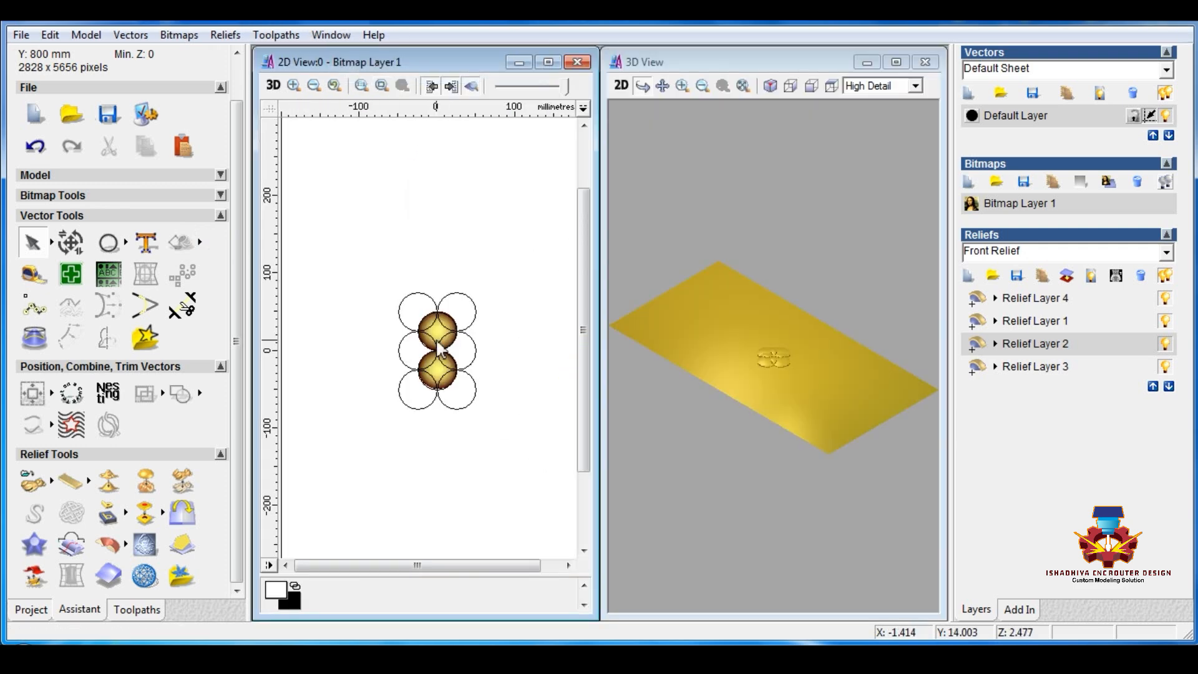
pyautogui.scroll(4, 439, 350)
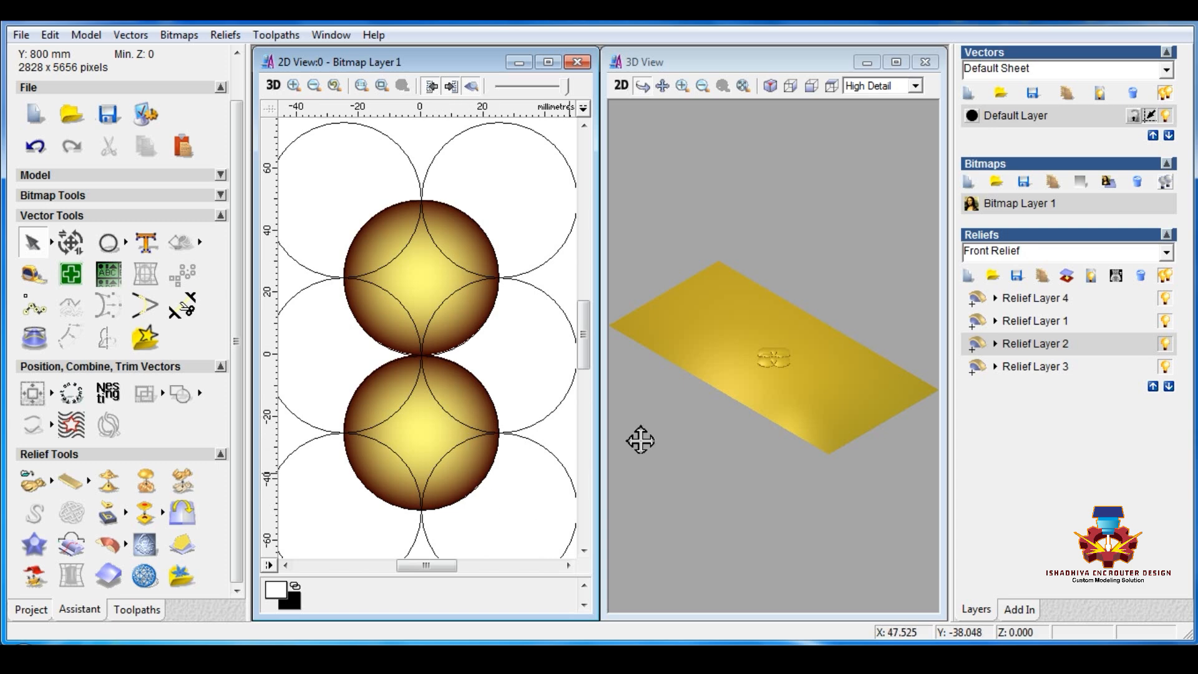
pyautogui.moveTo(803, 395); pyautogui.dragTo(781, 455)
pyautogui.moveTo(786, 379); pyautogui.dragTo(799, 539, button='right')
pyautogui.moveTo(853, 474); pyautogui.dragTo(811, 483)
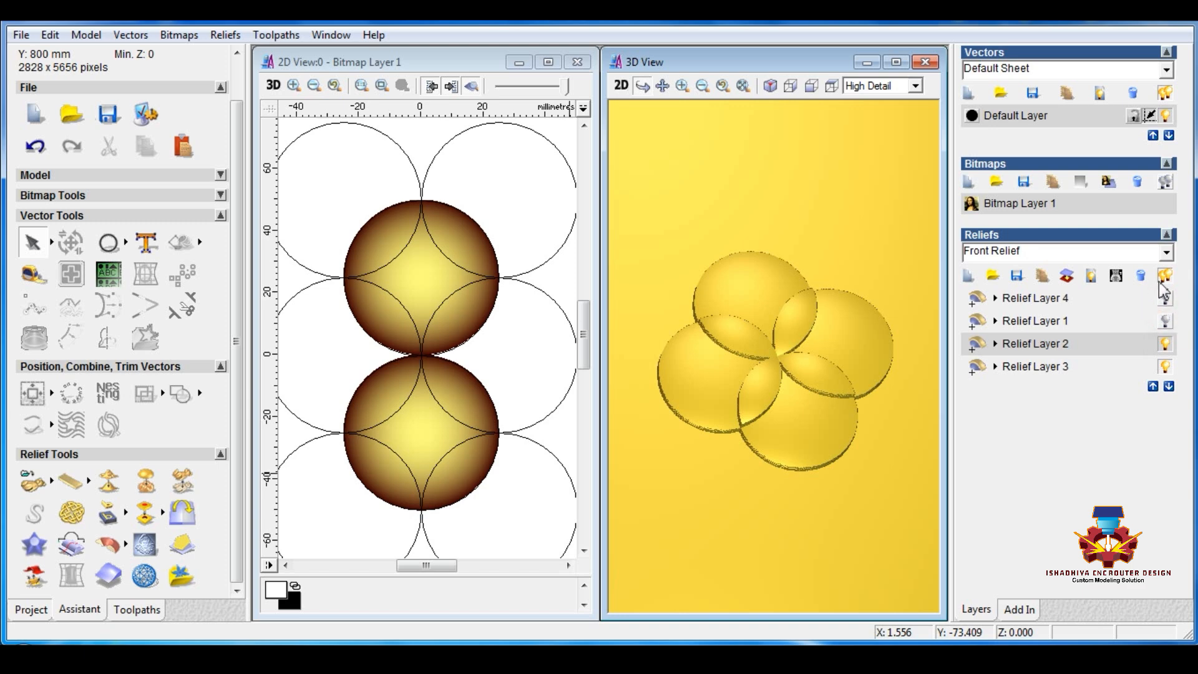
# Hide Relief Layers 4 and 1, and set the combine mode of Relief Layer 2 to subtract.
pyautogui.click(1164, 321)
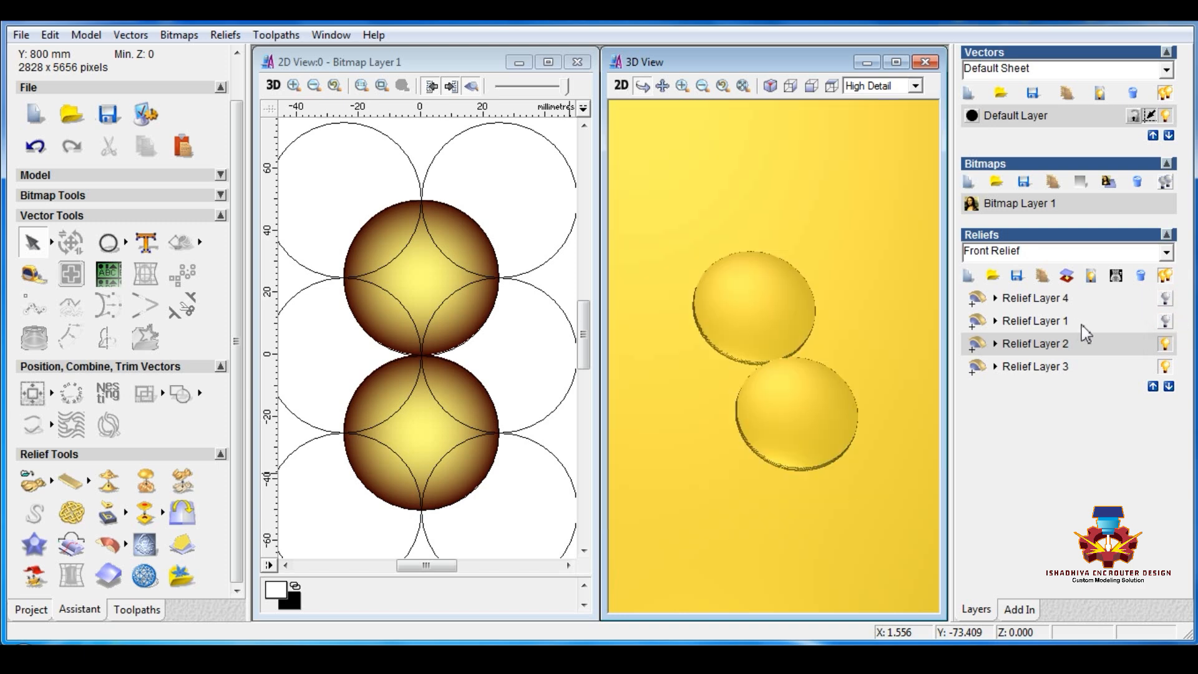
pyautogui.moveTo(794, 403); pyautogui.dragTo(787, 355)
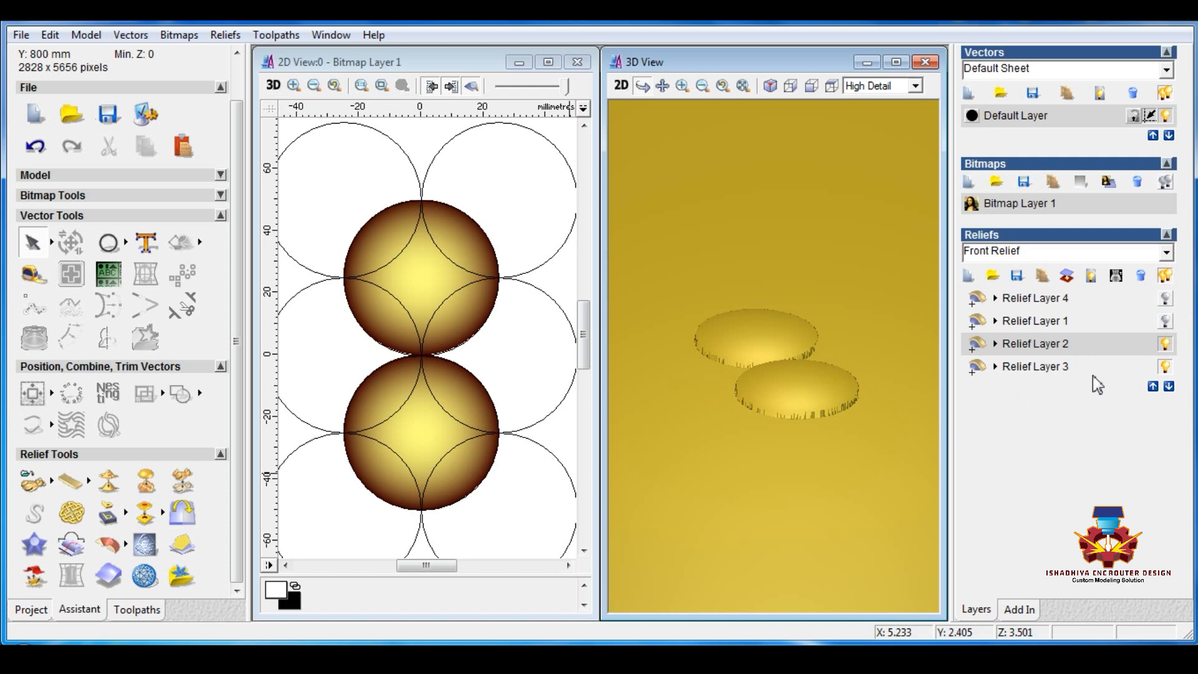
pyautogui.click(981, 349)
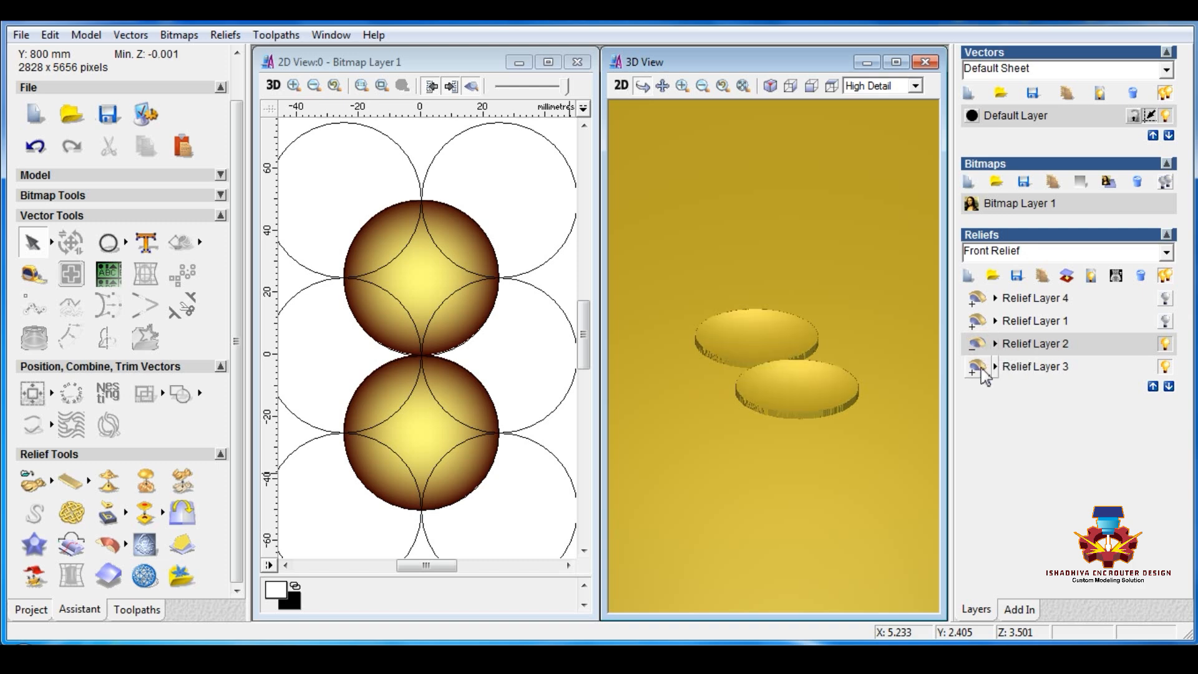
# Check the relief heights of Relief Layer 2 and Relief Layer 3 with Scale Relief Height.
pyautogui.click(183, 481)
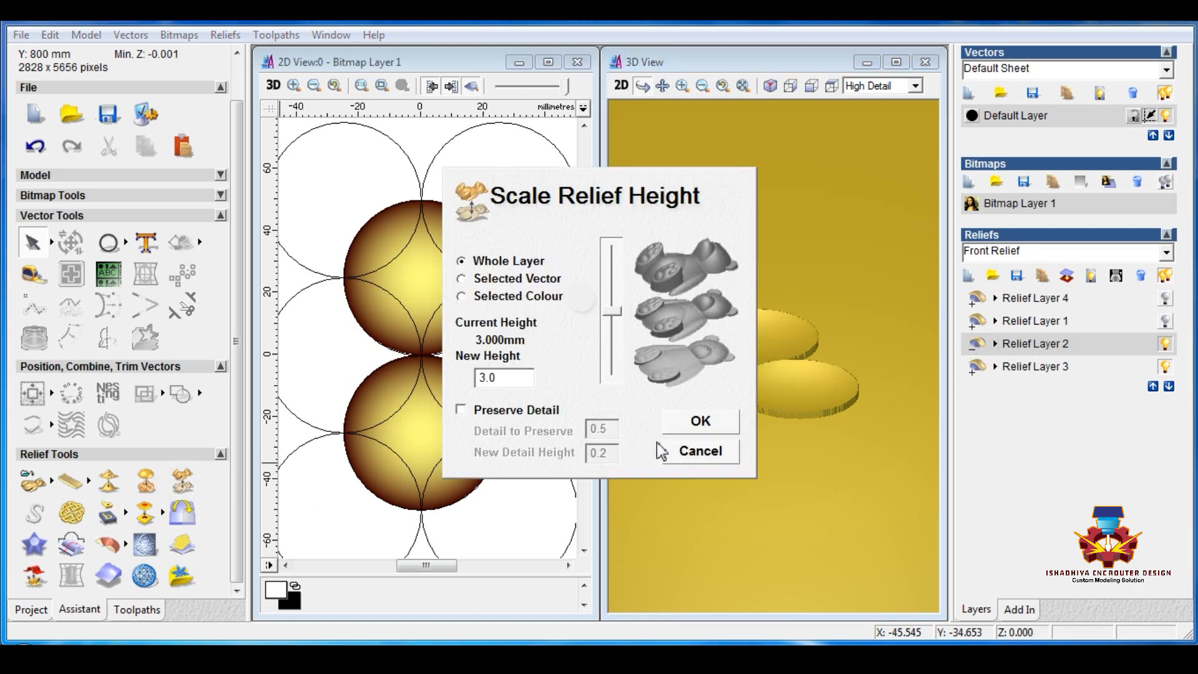
pyautogui.click(699, 450)
pyautogui.click(1026, 368)
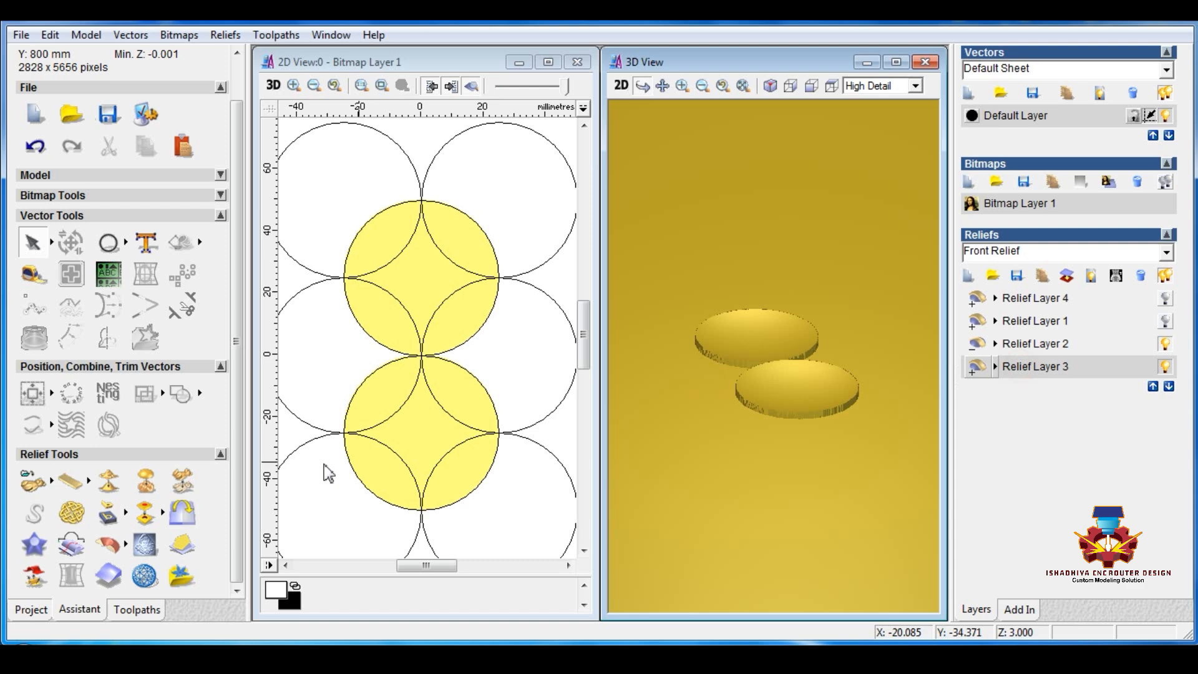
pyautogui.click(183, 481)
pyautogui.click(701, 432)
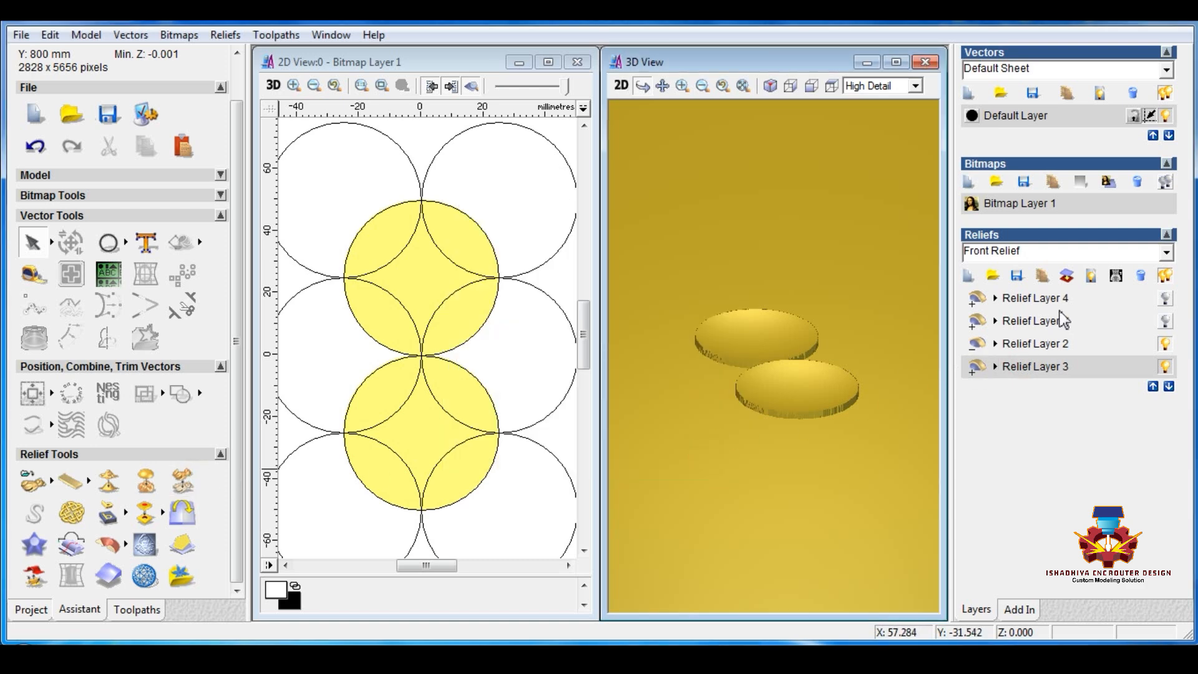
# Merge visible Relief Layers 2 and 3, then hide the merged layer and its sources and show Relief Layers 4 and 1.
pyautogui.click(1091, 276)
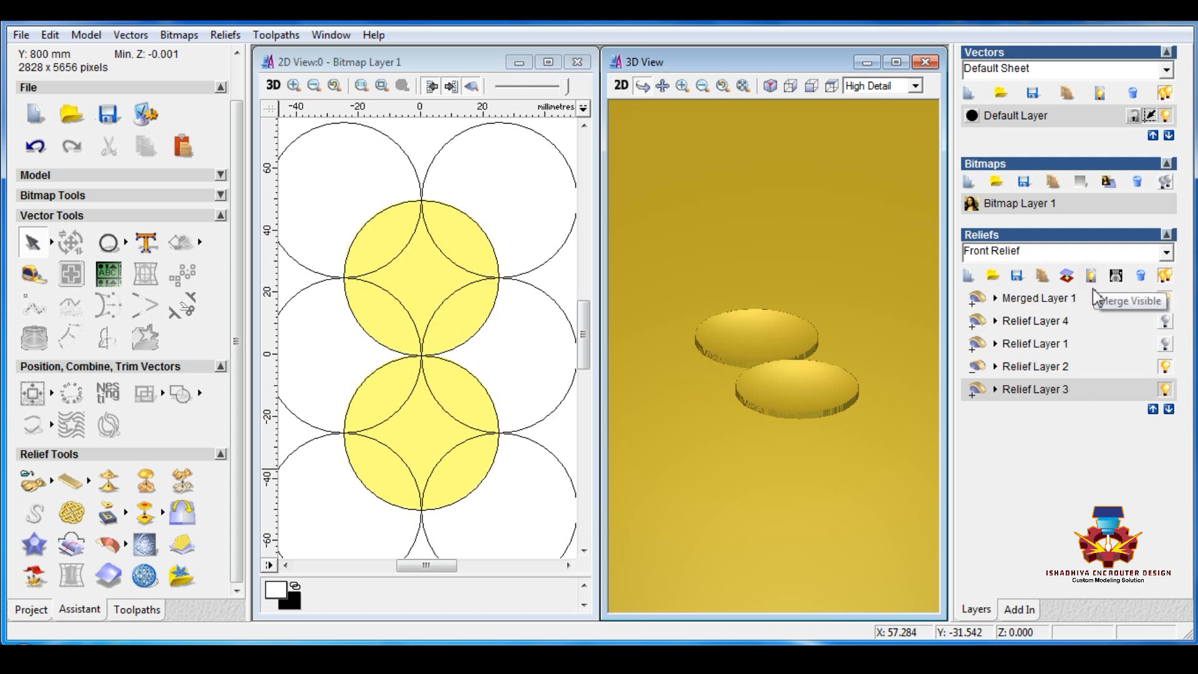
pyautogui.click(1166, 367)
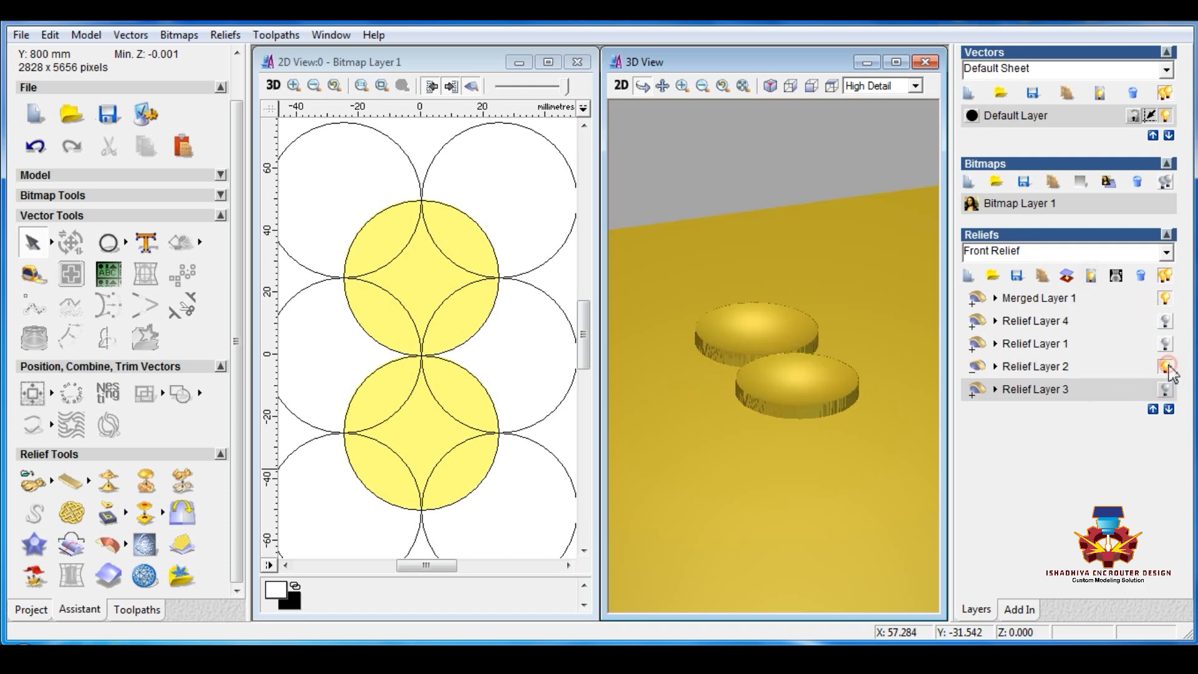
pyautogui.click(1165, 299)
pyautogui.click(1164, 320)
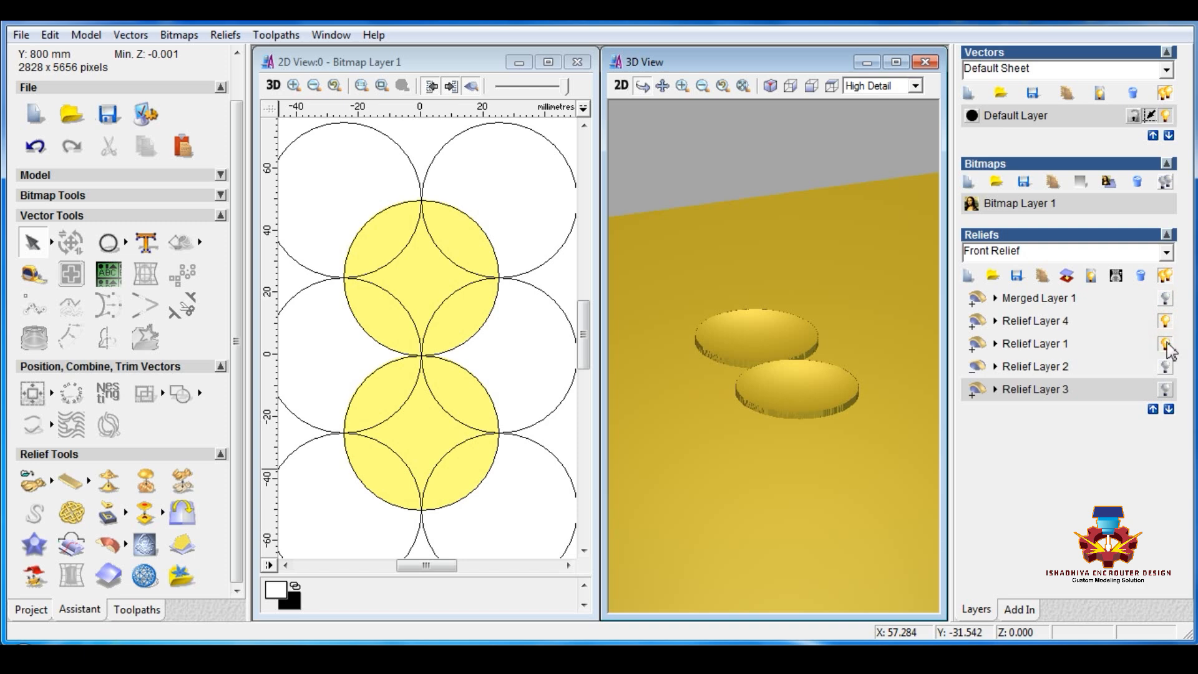
pyautogui.click(1166, 343)
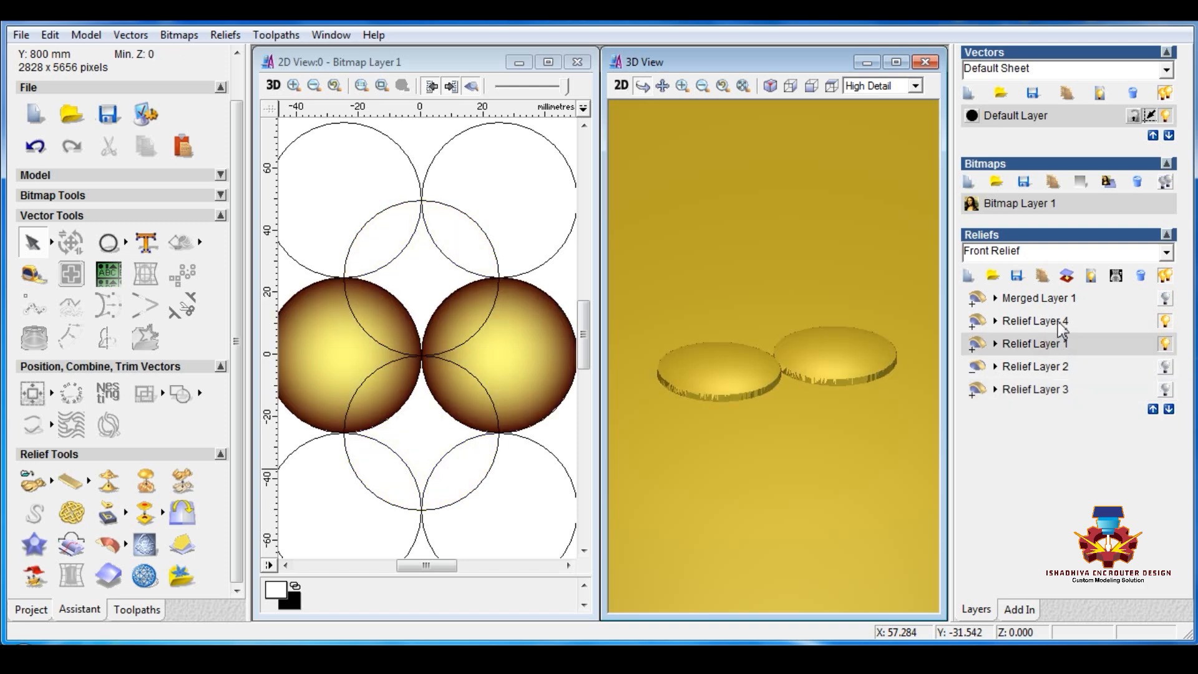
# Move Relief Layer 1 above Relief Layer 4 and set its combine mode to subtract.
pyautogui.click(1060, 323)
pyautogui.click(1052, 343)
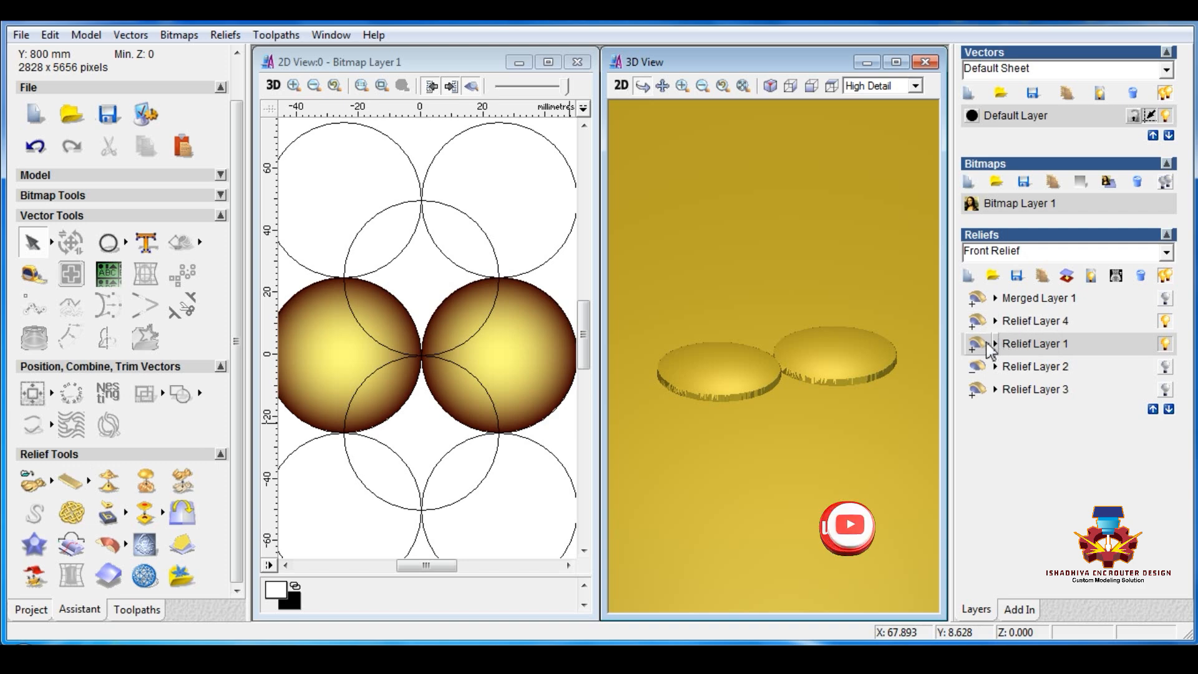
pyautogui.click(1153, 409)
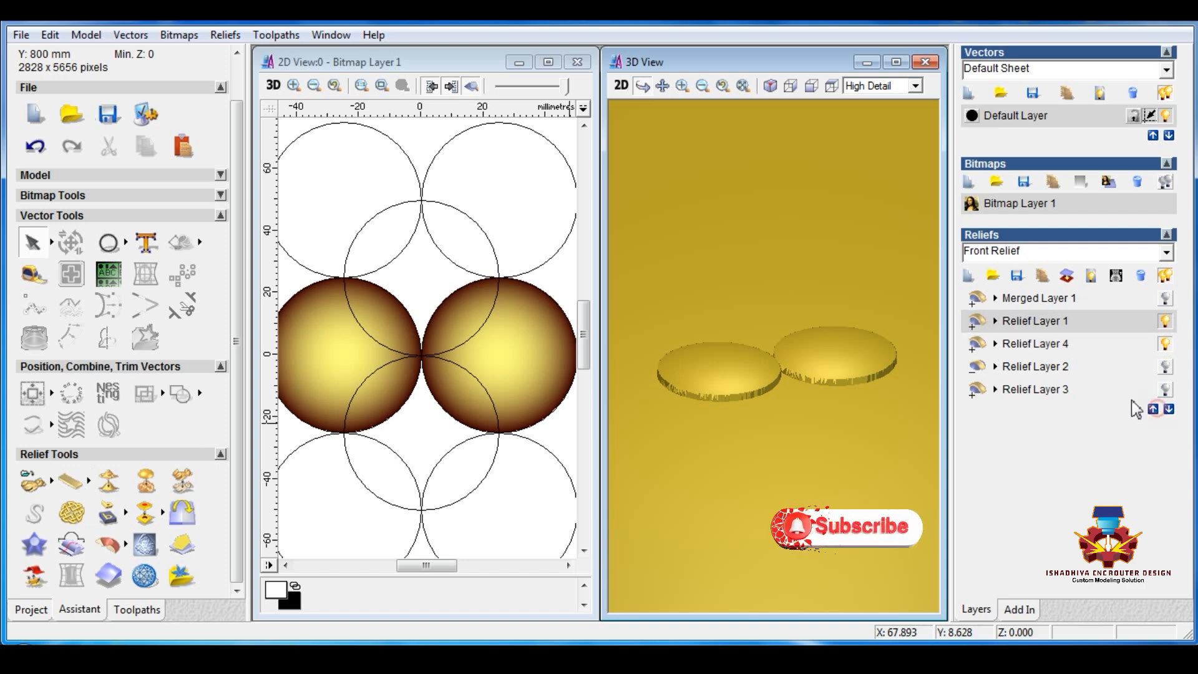
pyautogui.click(977, 321)
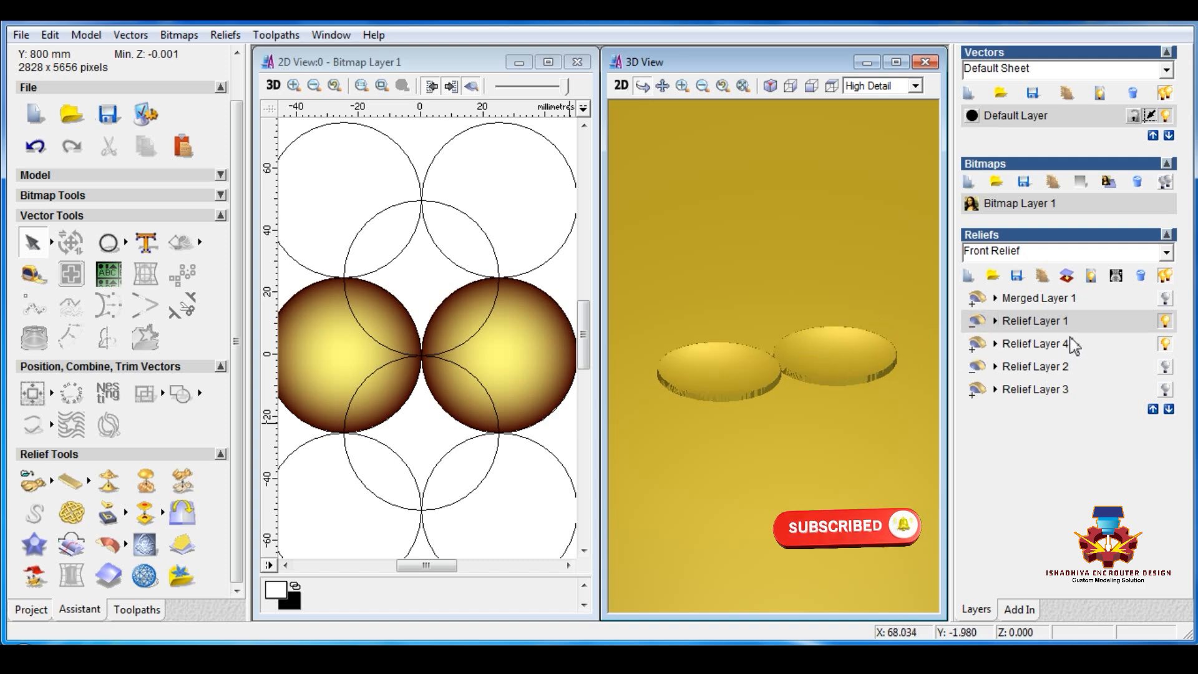
# Merge the visible Relief Layers 1 and 4 into a new relief layer and hide both source layers.
pyautogui.click(1092, 278)
pyautogui.click(1164, 366)
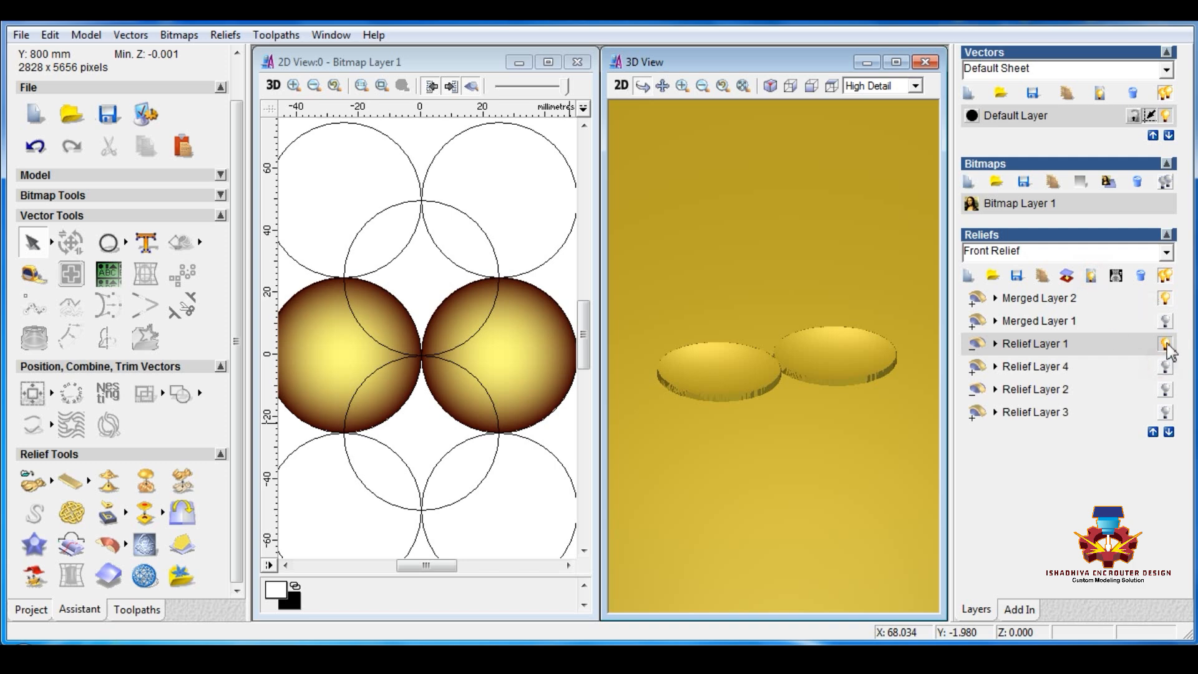
pyautogui.click(1164, 344)
# On Merged Layer 2, zero the relief inside the upper and lower centre circles with the Shape Editor.
pyautogui.click(1064, 302)
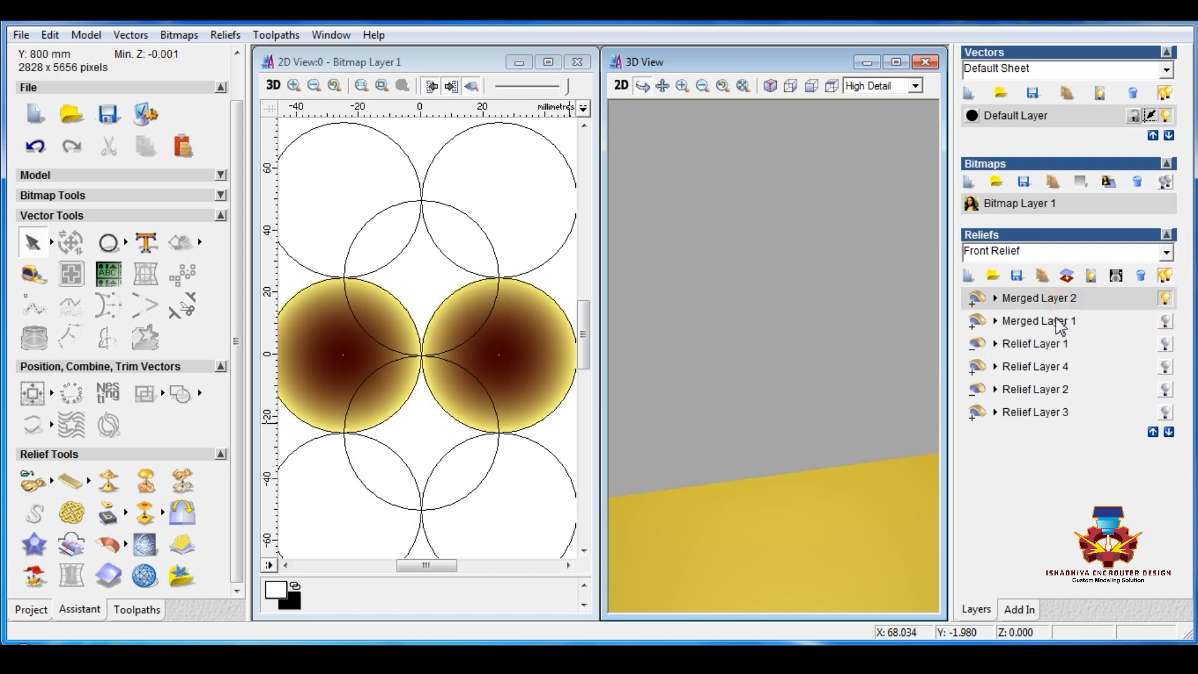
pyautogui.click(1057, 320)
pyautogui.click(1061, 300)
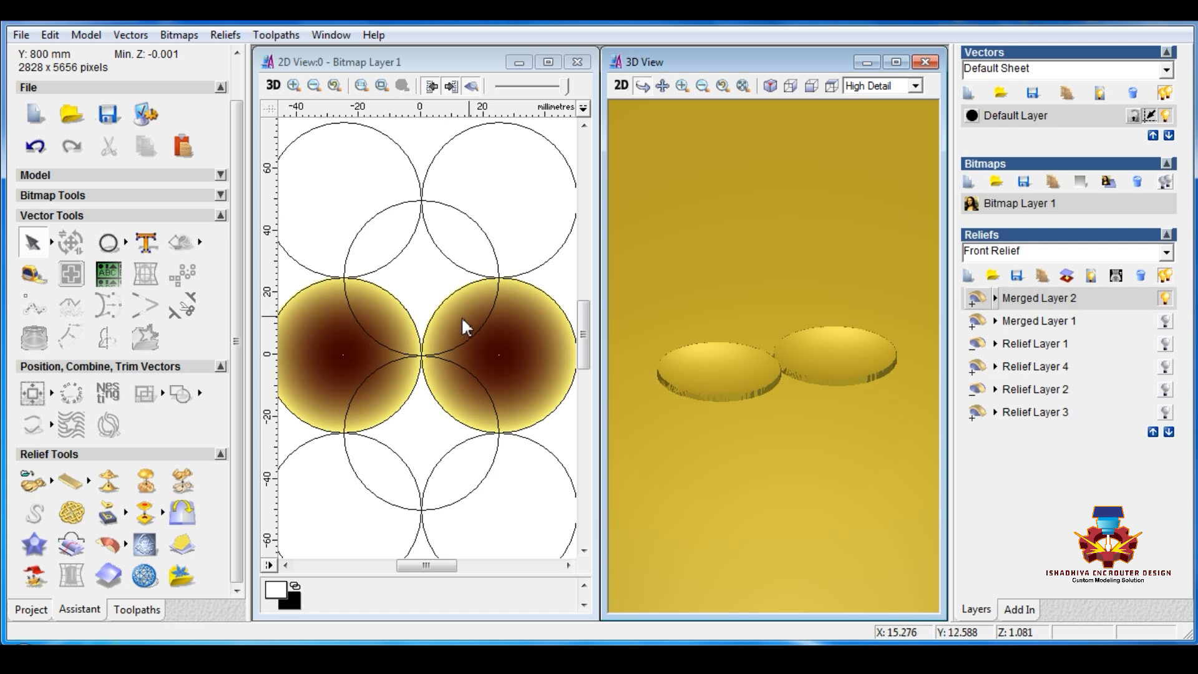
pyautogui.click(468, 337)
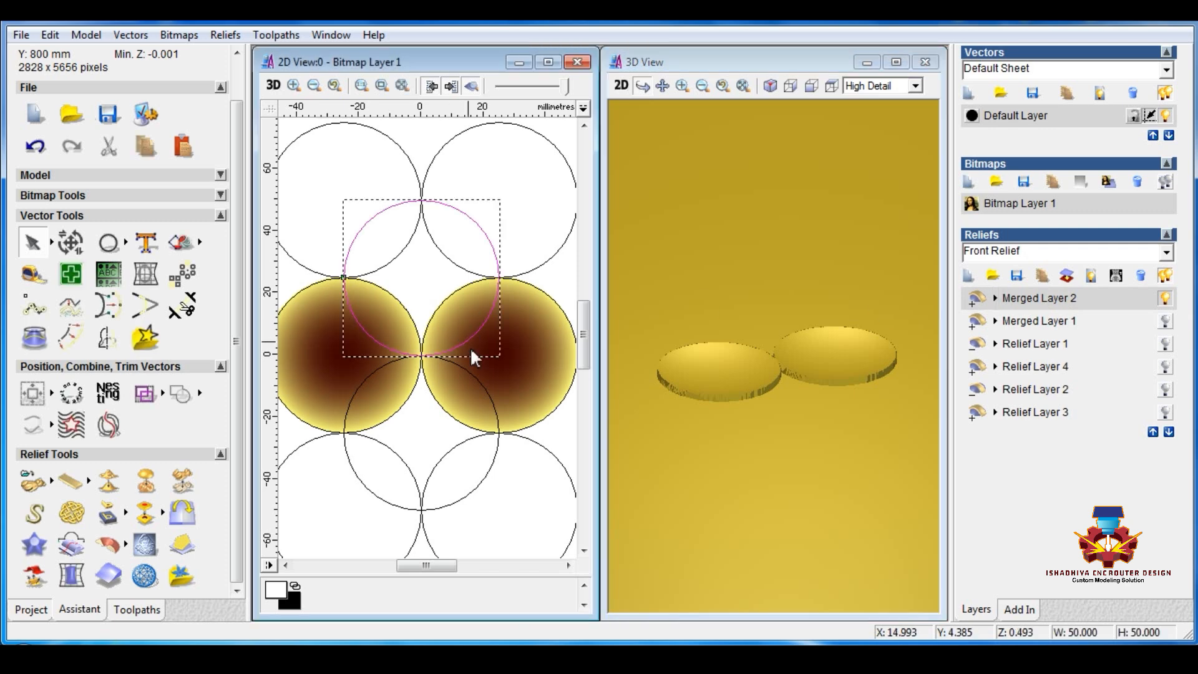
pyautogui.keyDown('shift'); pyautogui.click(471, 373); pyautogui.keyUp('shift')
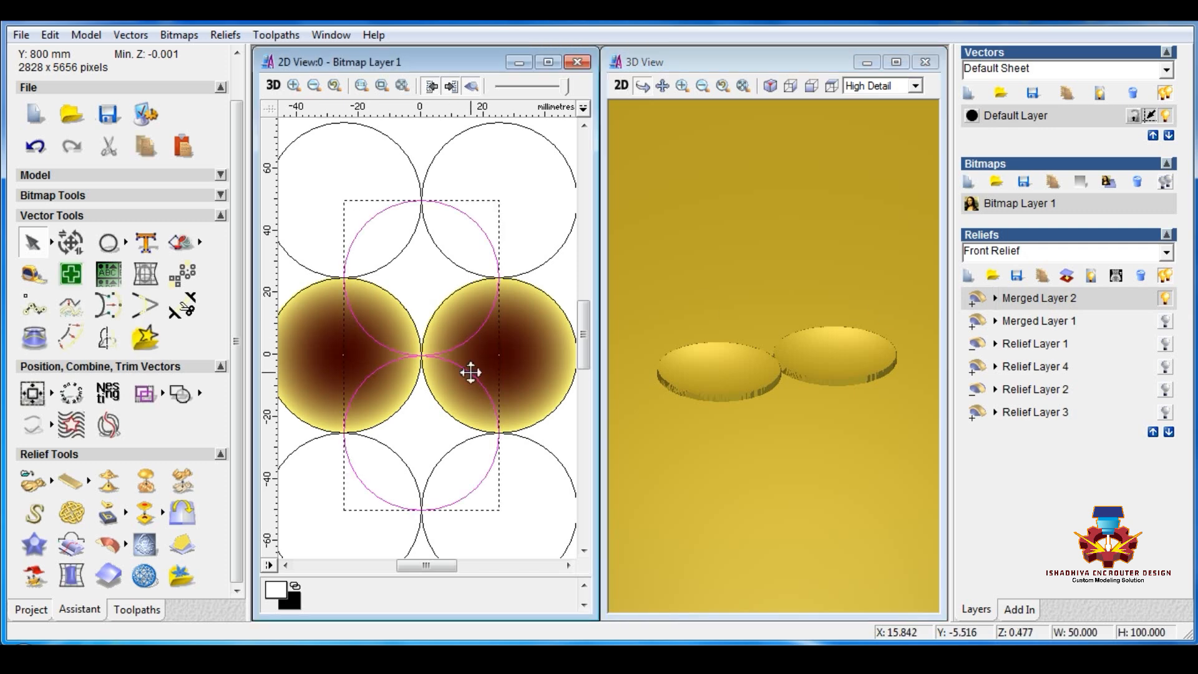
pyautogui.rightClick(493, 375)
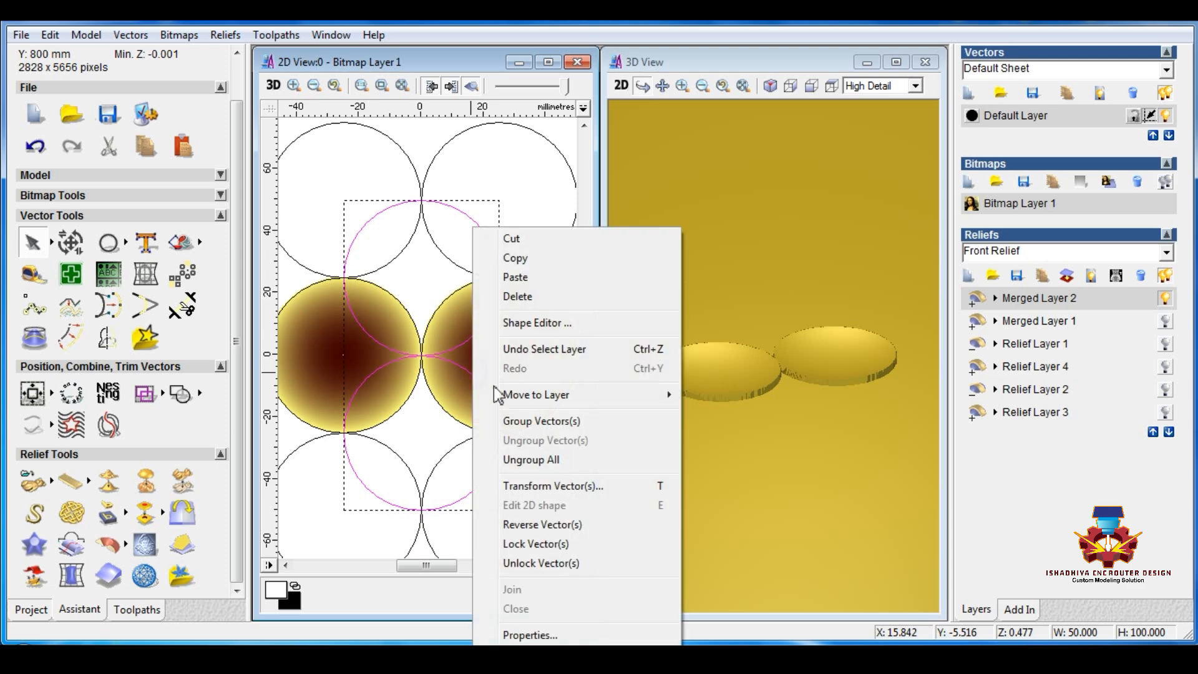
pyautogui.click(547, 318)
pyautogui.moveTo(412, 28); pyautogui.dragTo(193, 31)
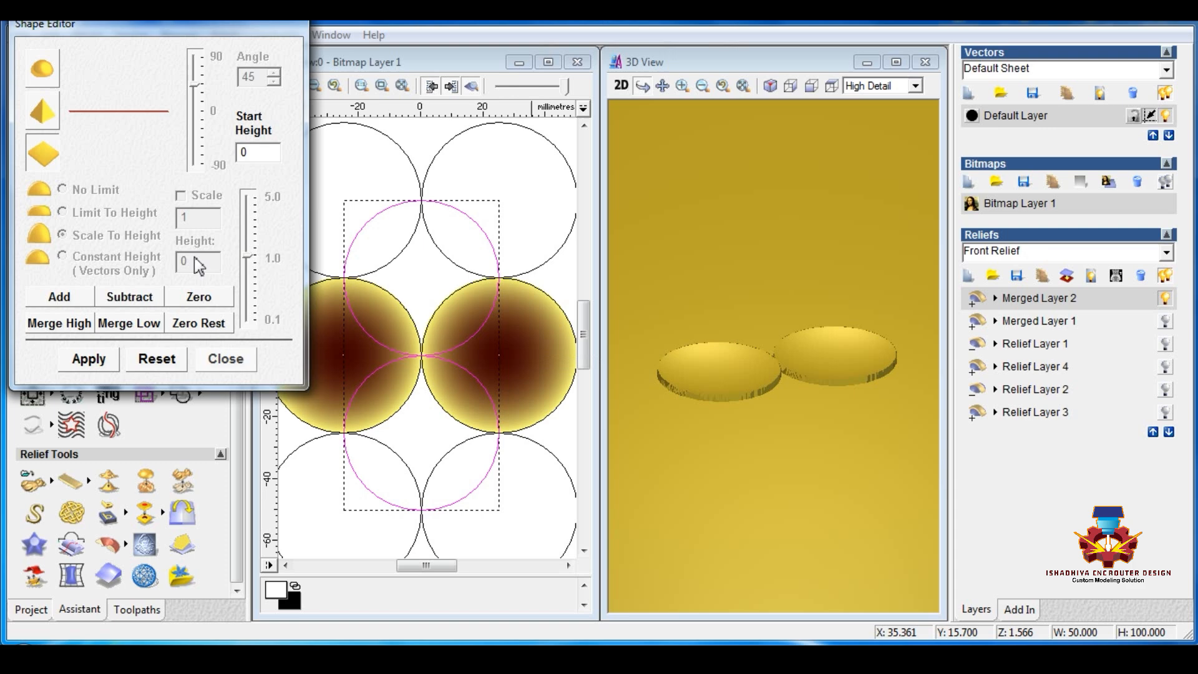
pyautogui.click(199, 297)
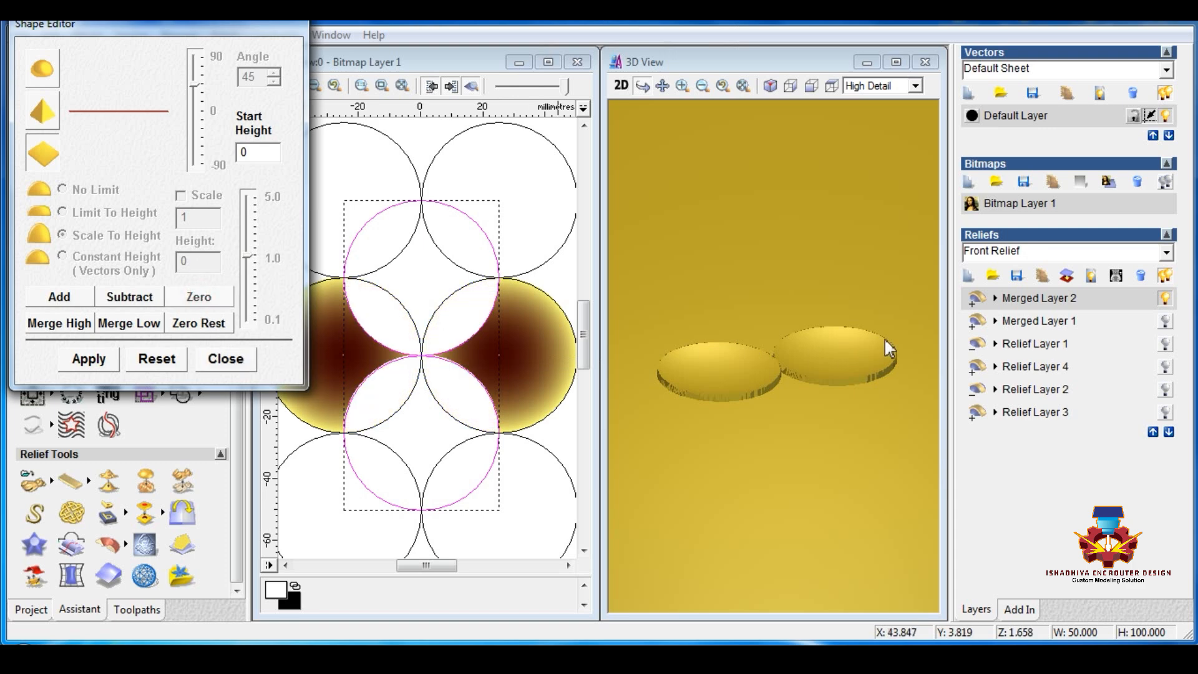
# On Merged Layer 1, zero the relief inside the four corner circles and make the layer visible.
pyautogui.click(1040, 323)
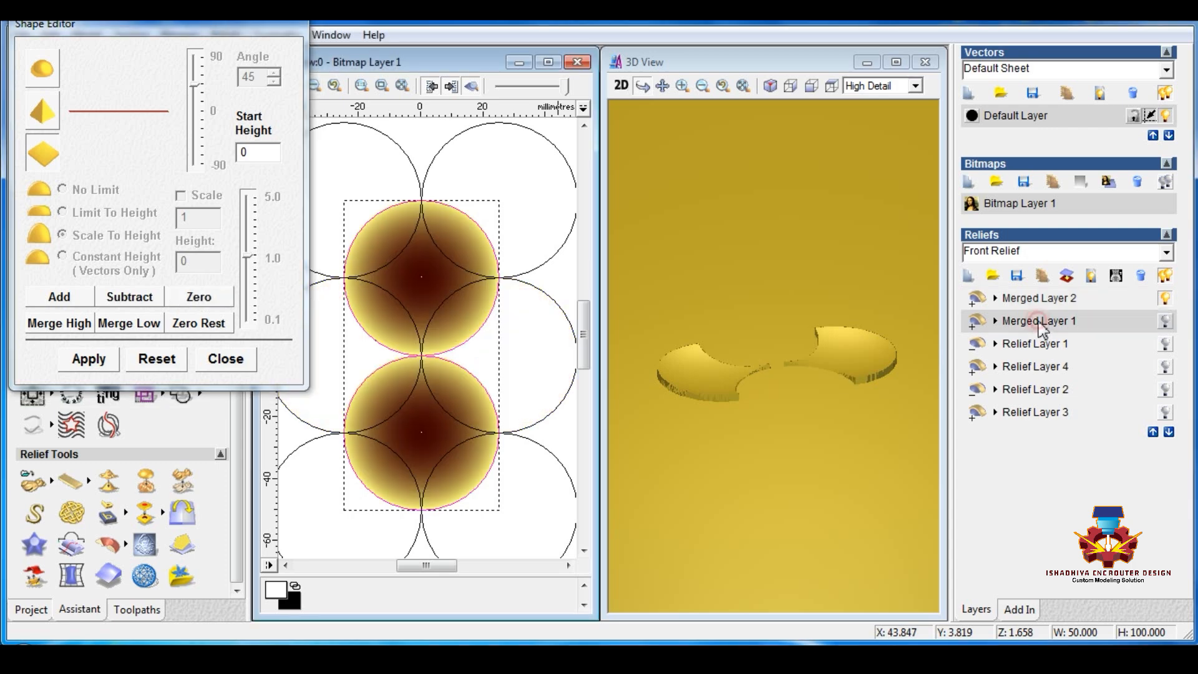
pyautogui.click(531, 269)
pyautogui.click(179, 297)
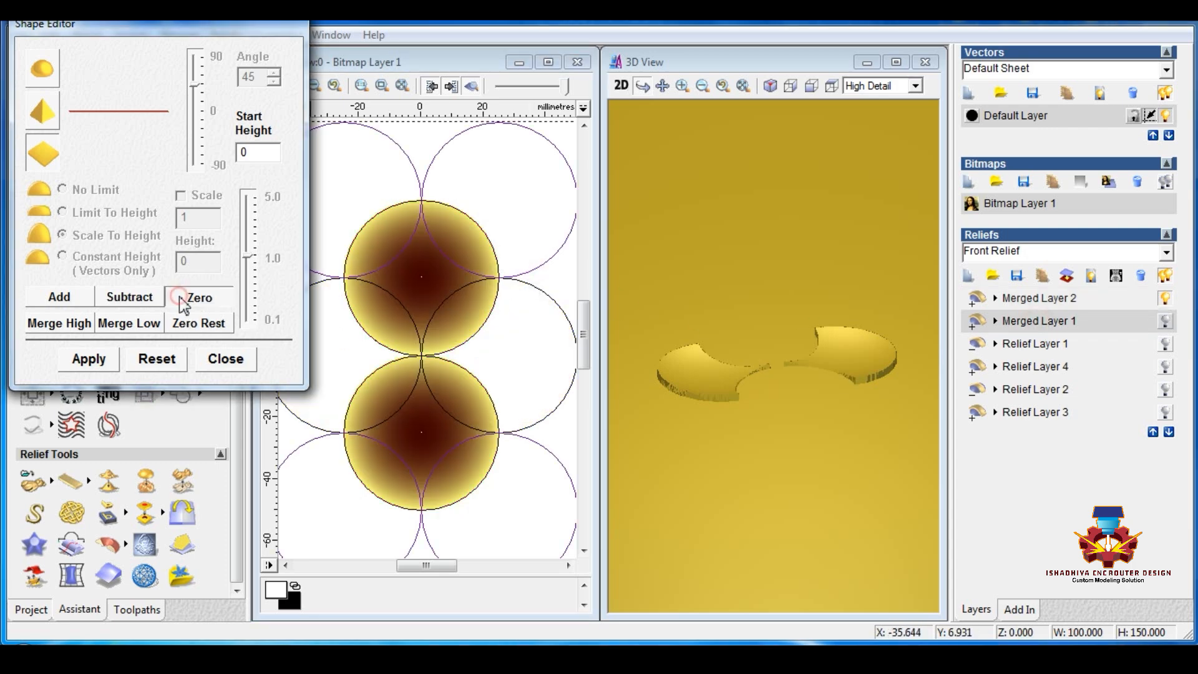
pyautogui.click(1164, 321)
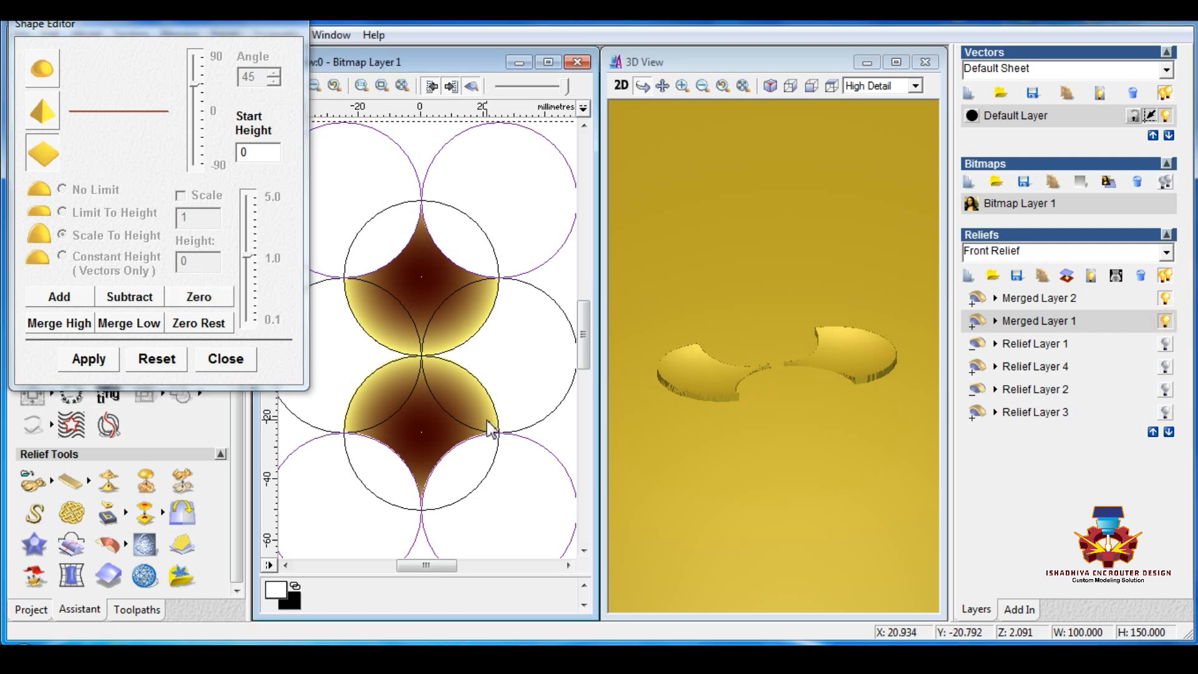
pyautogui.click(228, 359)
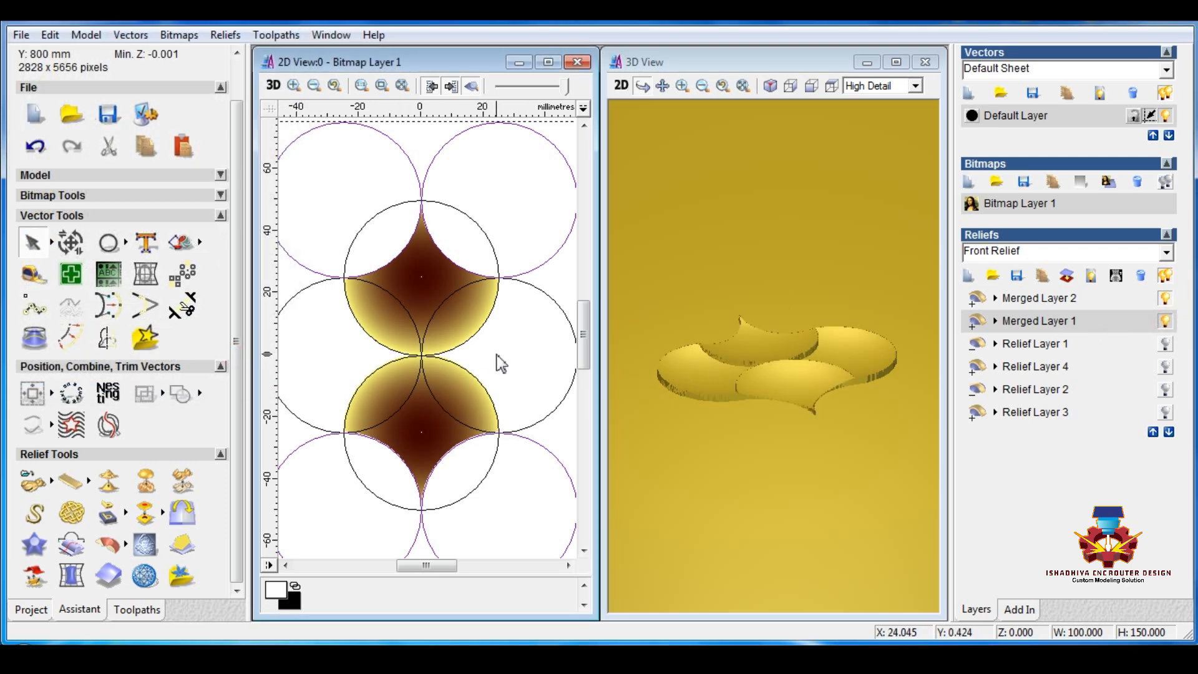
pyautogui.click(500, 363)
pyautogui.moveTo(703, 356); pyautogui.dragTo(772, 424)
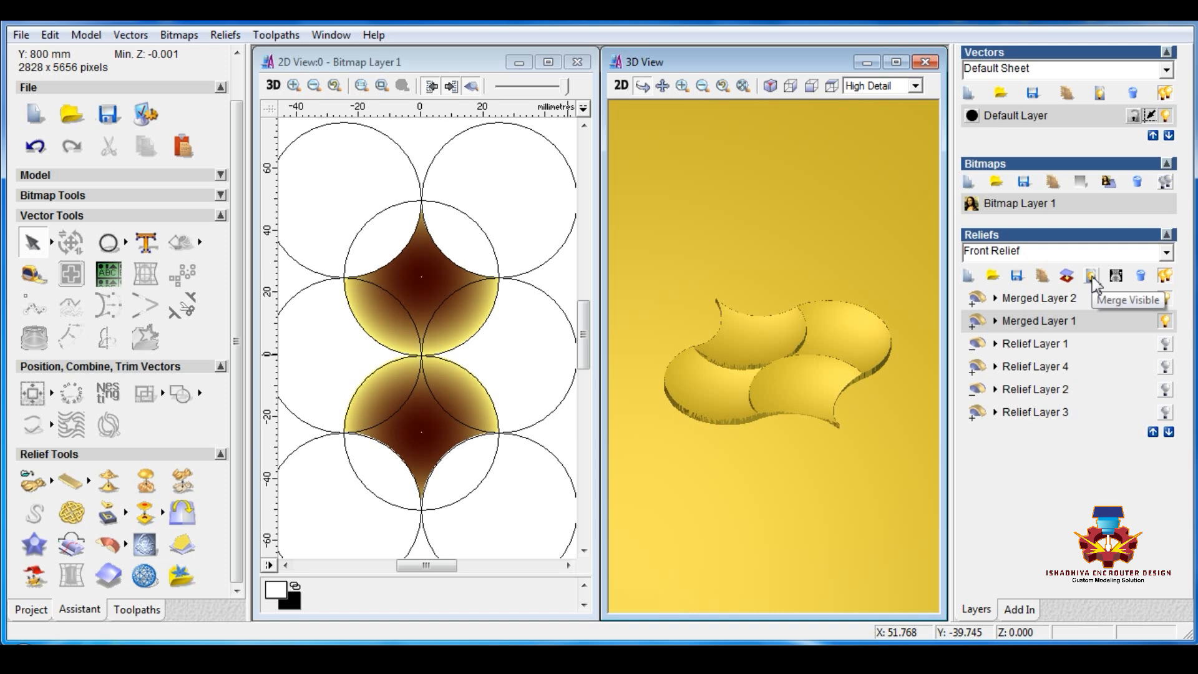
# Merge the visible Merged Layers 1 and 2 into a trial layer and delete that layer.
pyautogui.click(1060, 300)
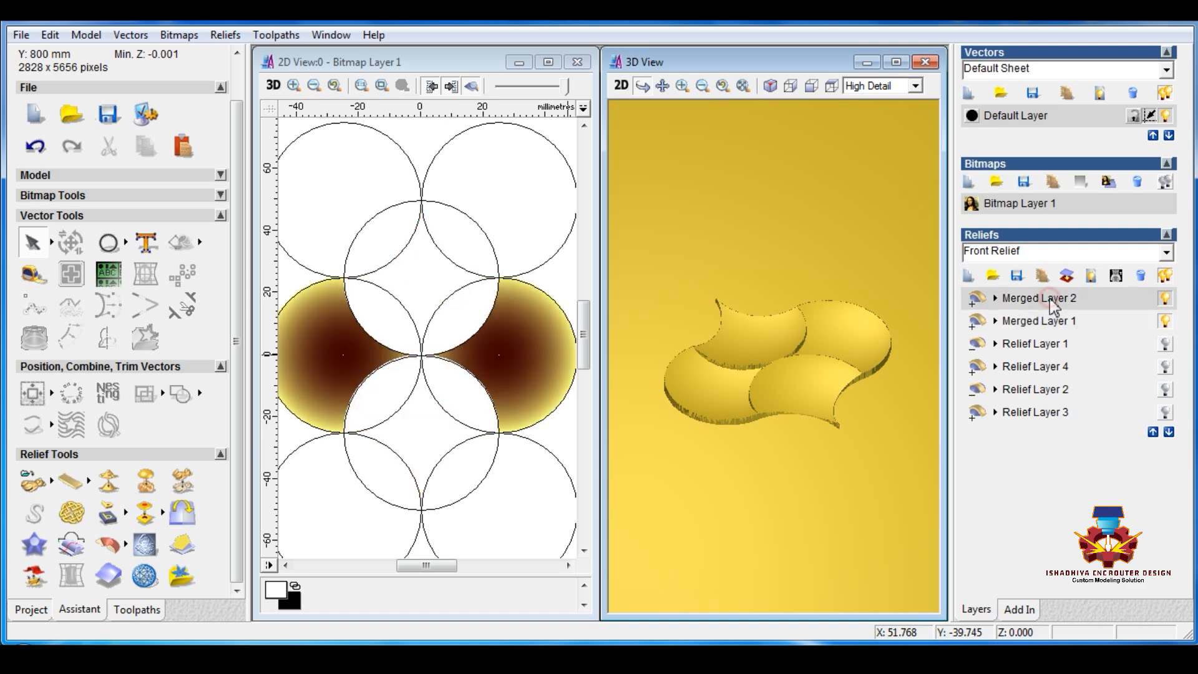
pyautogui.click(1038, 321)
pyautogui.click(1093, 297)
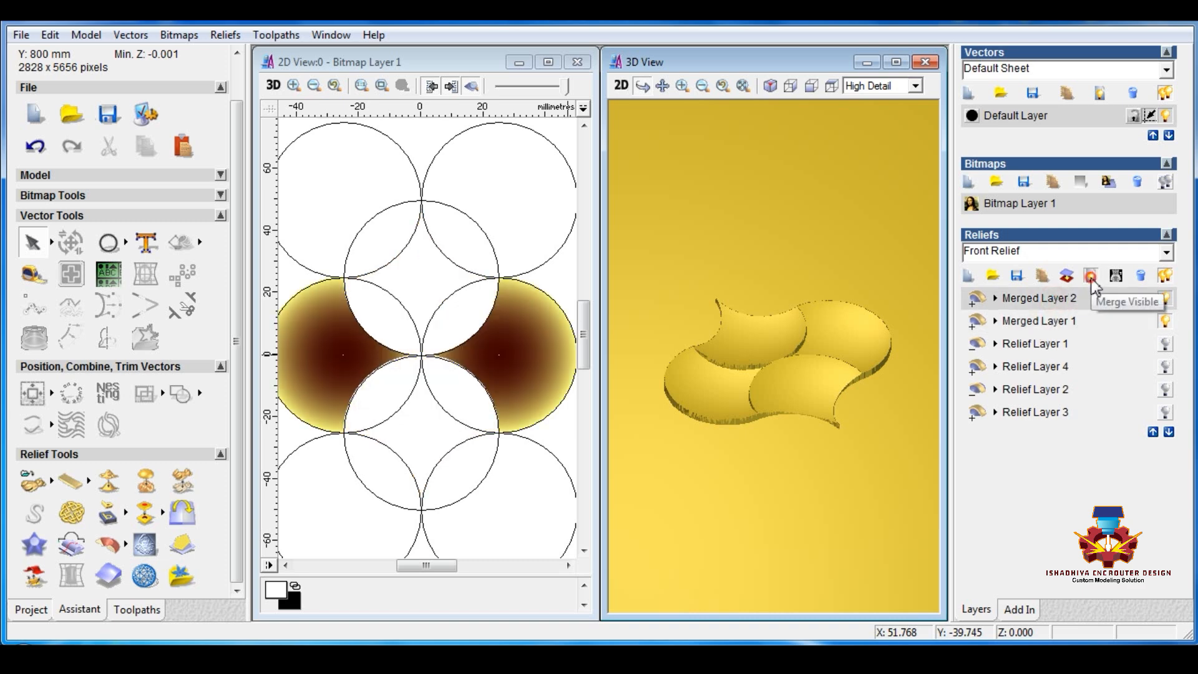
pyautogui.click(1091, 278)
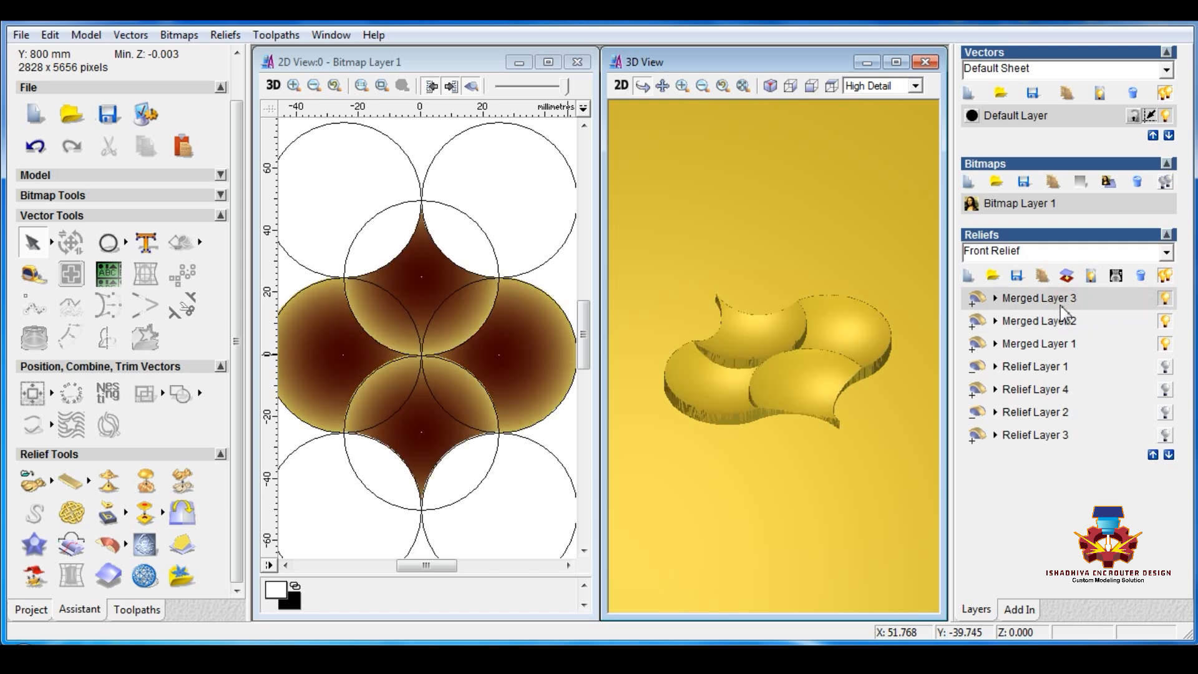
pyautogui.click(1142, 276)
# Set Merged Layer 2's combine mode to merge high and merge the visible relief layers into a new layer.
pyautogui.click(996, 299)
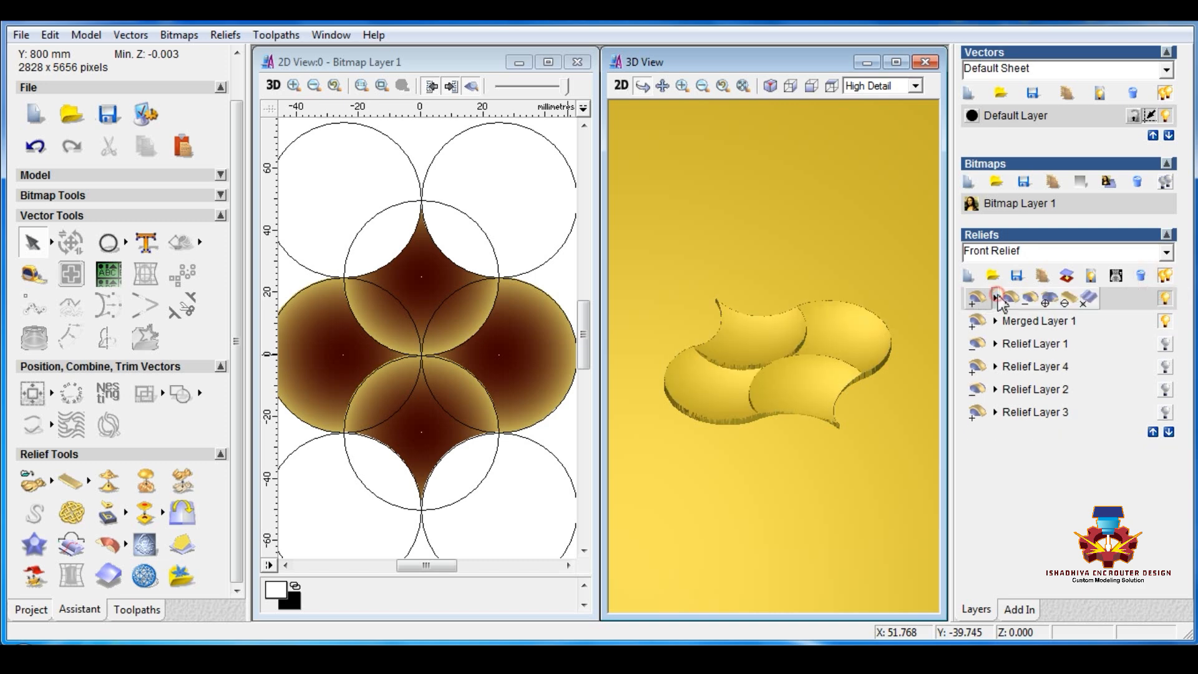
pyautogui.click(1048, 303)
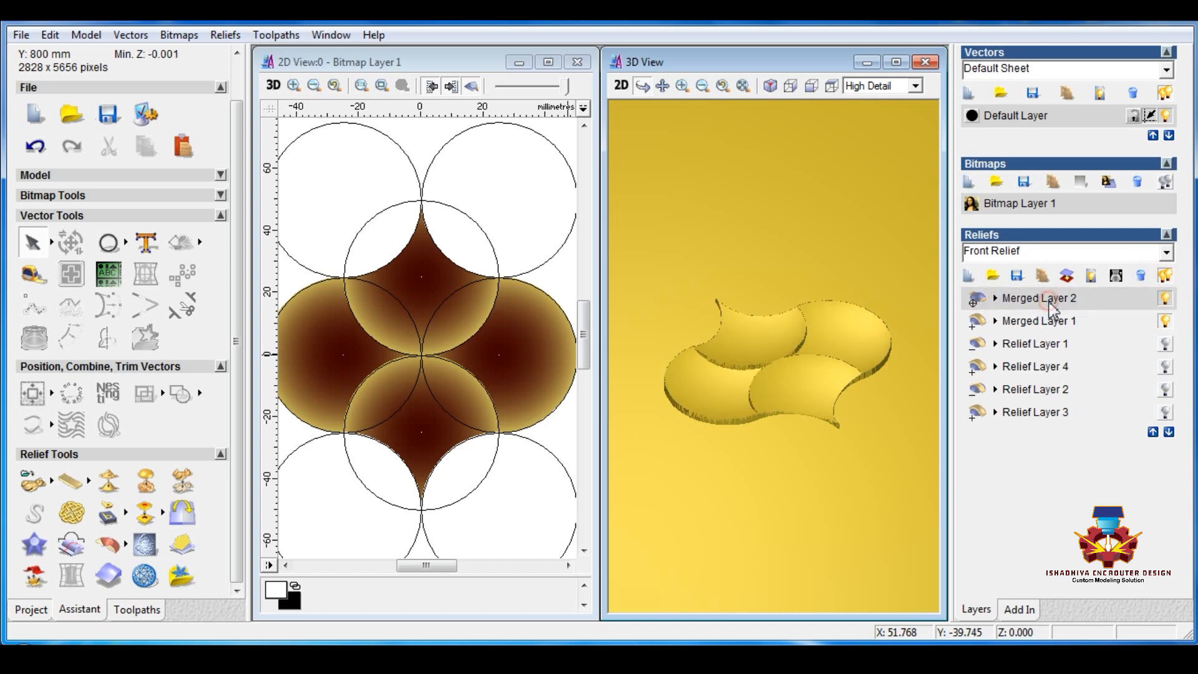
pyautogui.click(1092, 279)
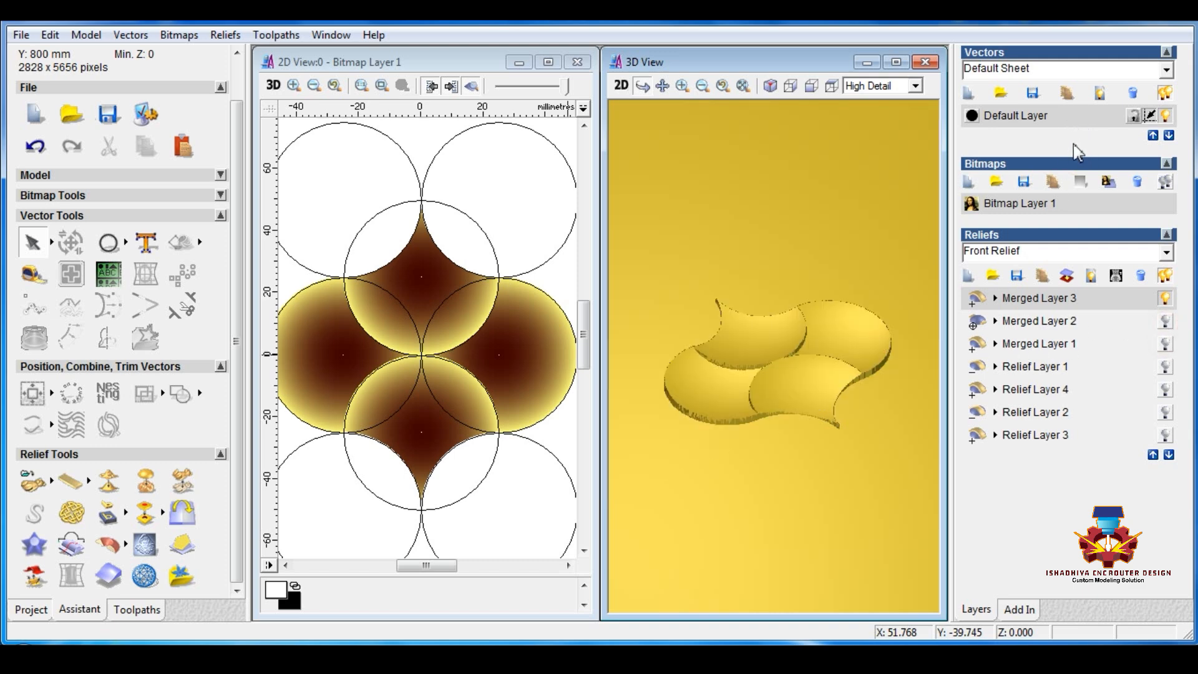
# Duplicate the vector Default Layer, hide the original, and add an empty relief layer above Merged Layer 3.
pyautogui.click(1066, 93)
pyautogui.click(512, 195)
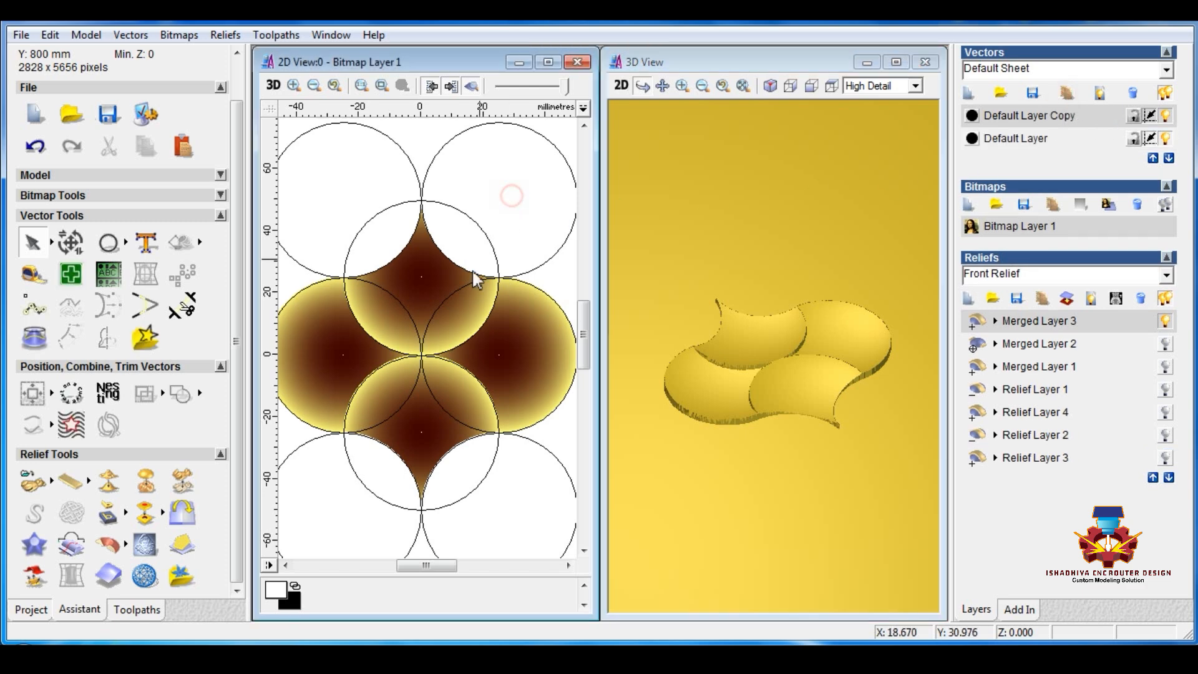
pyautogui.scroll(-2, 472, 279)
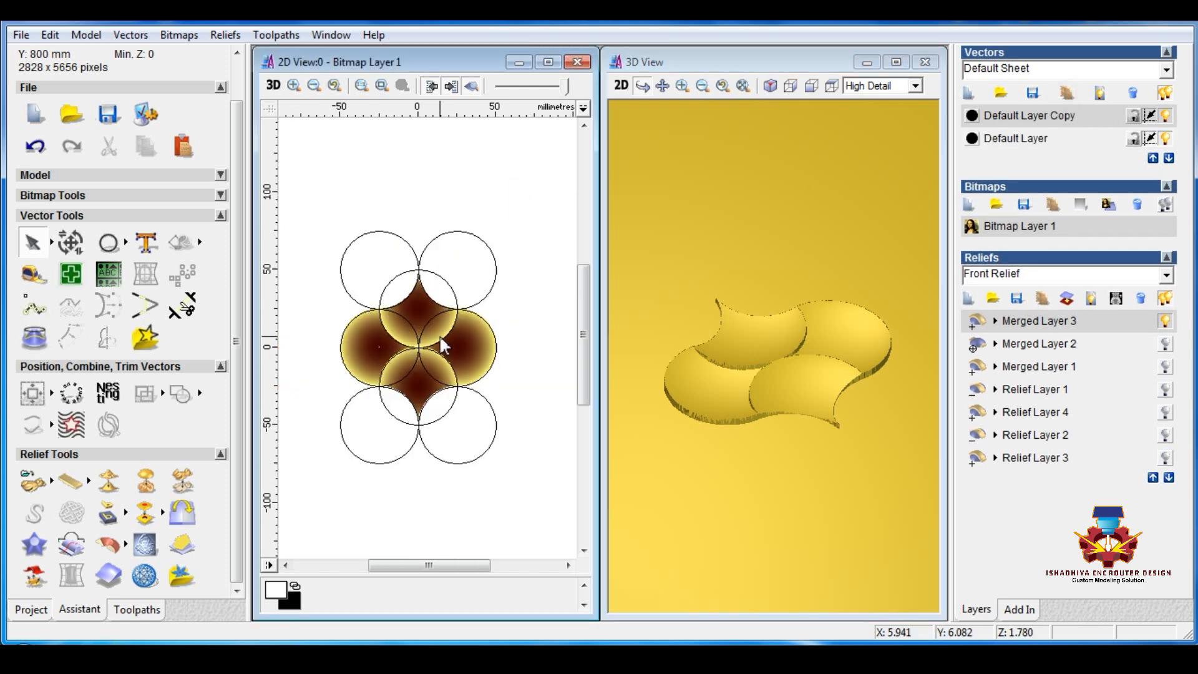
pyautogui.click(183, 306)
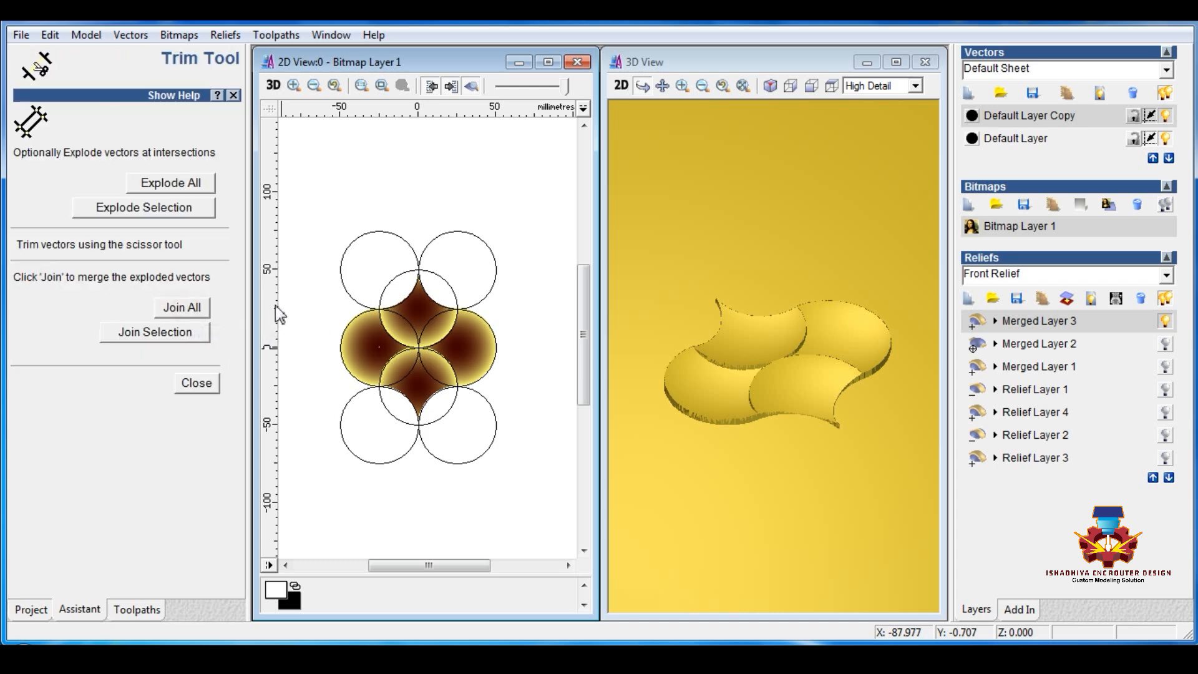
pyautogui.click(967, 299)
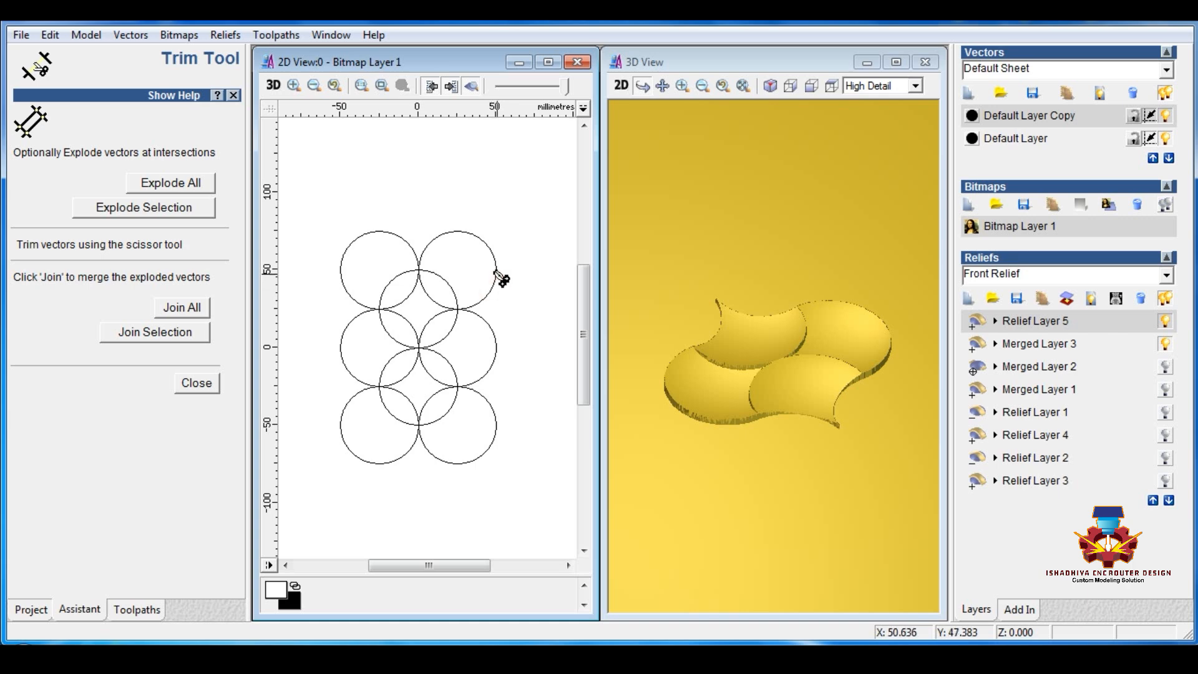
pyautogui.click(200, 381)
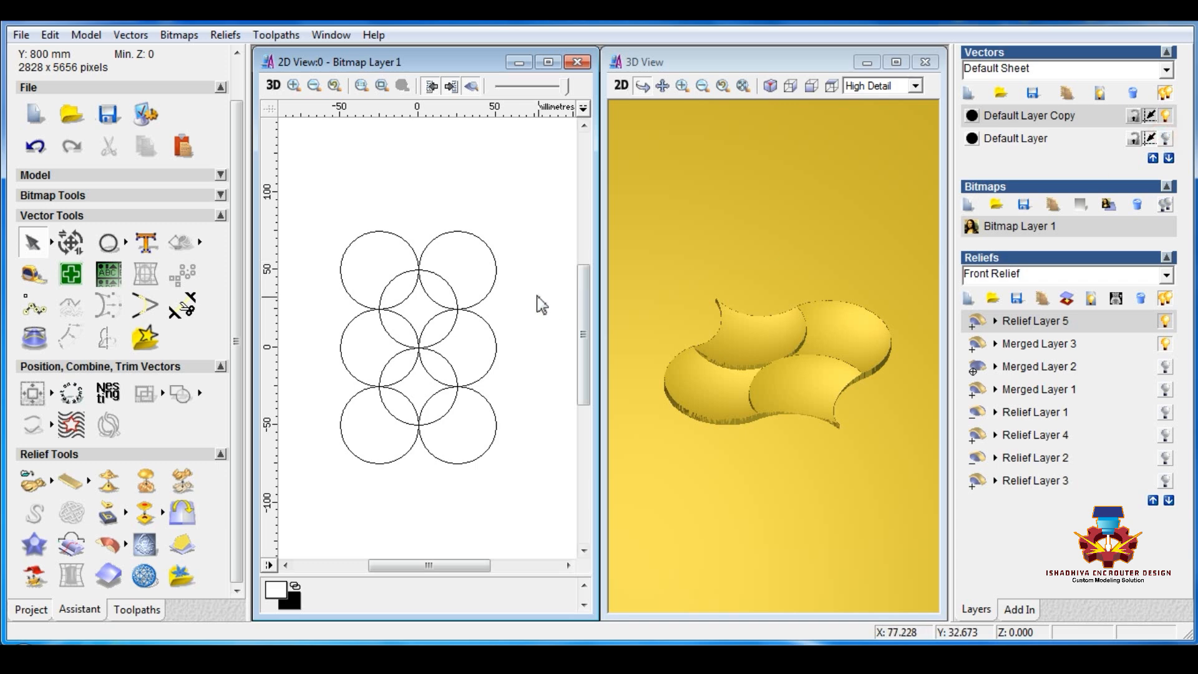
# Ungroup all the circles on Default Layer Copy into separate vectors.
pyautogui.click(492, 275)
pyautogui.rightClick(492, 275)
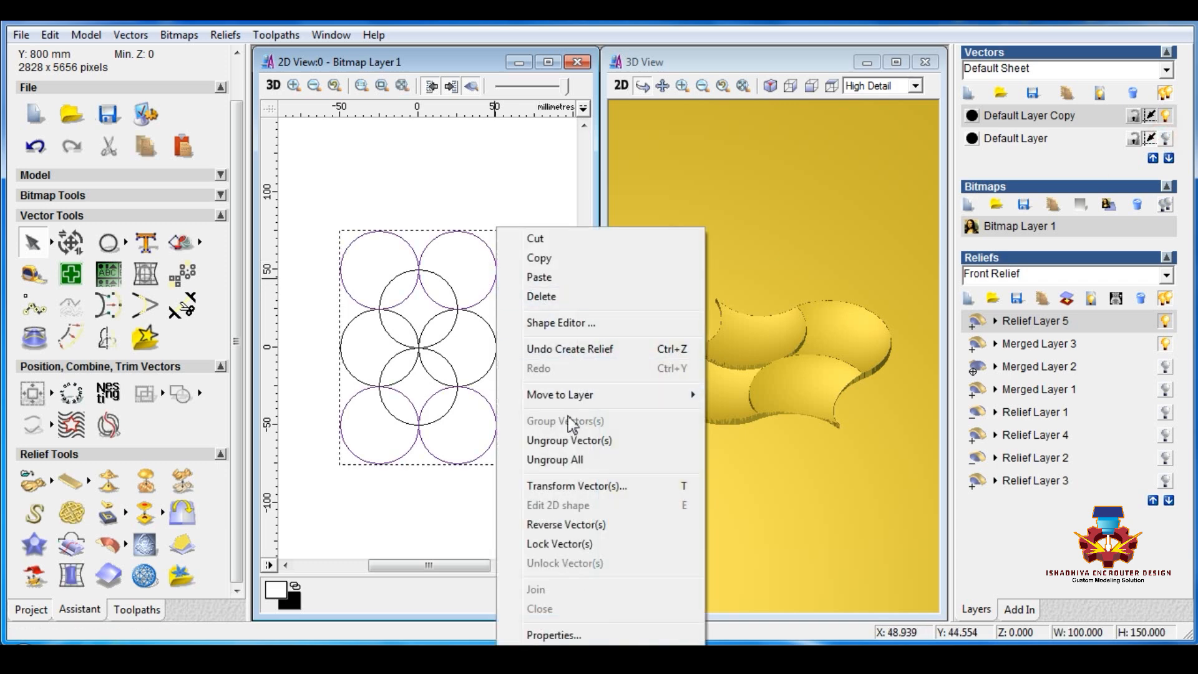
pyautogui.click(564, 459)
pyautogui.moveTo(312, 200); pyautogui.dragTo(560, 529)
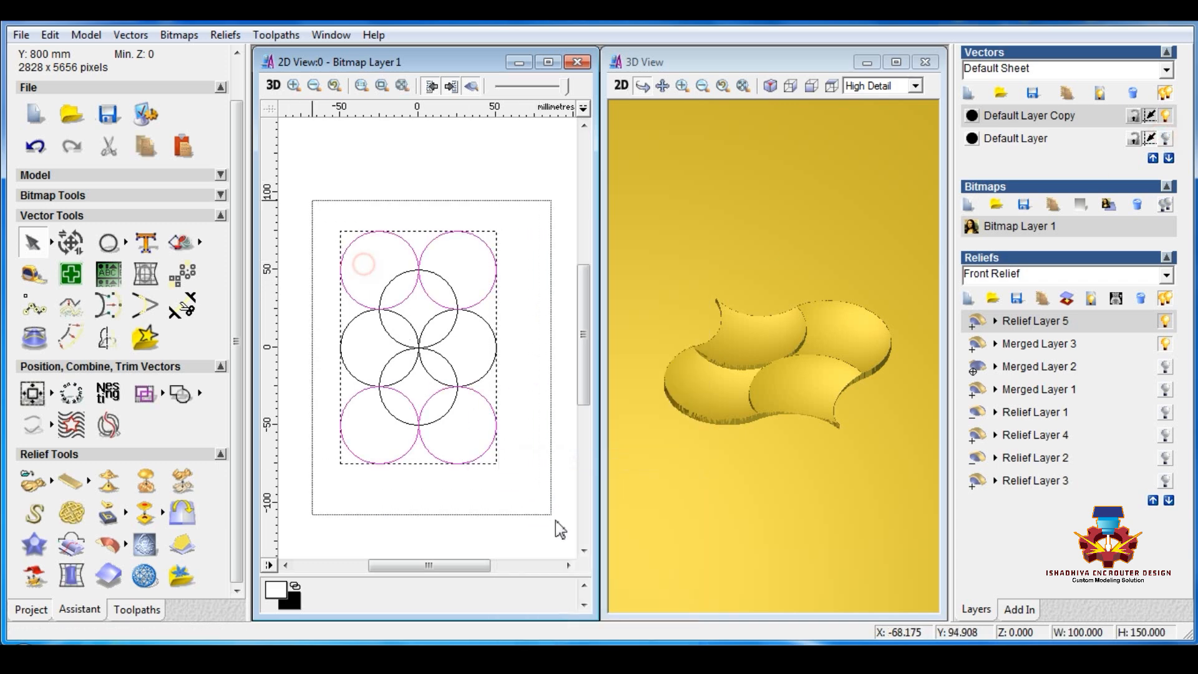
pyautogui.click(508, 516)
# Trim away the four corner circles and the lower centre overlaps, keeping the concave arcs that border the central shape.
pyautogui.click(180, 315)
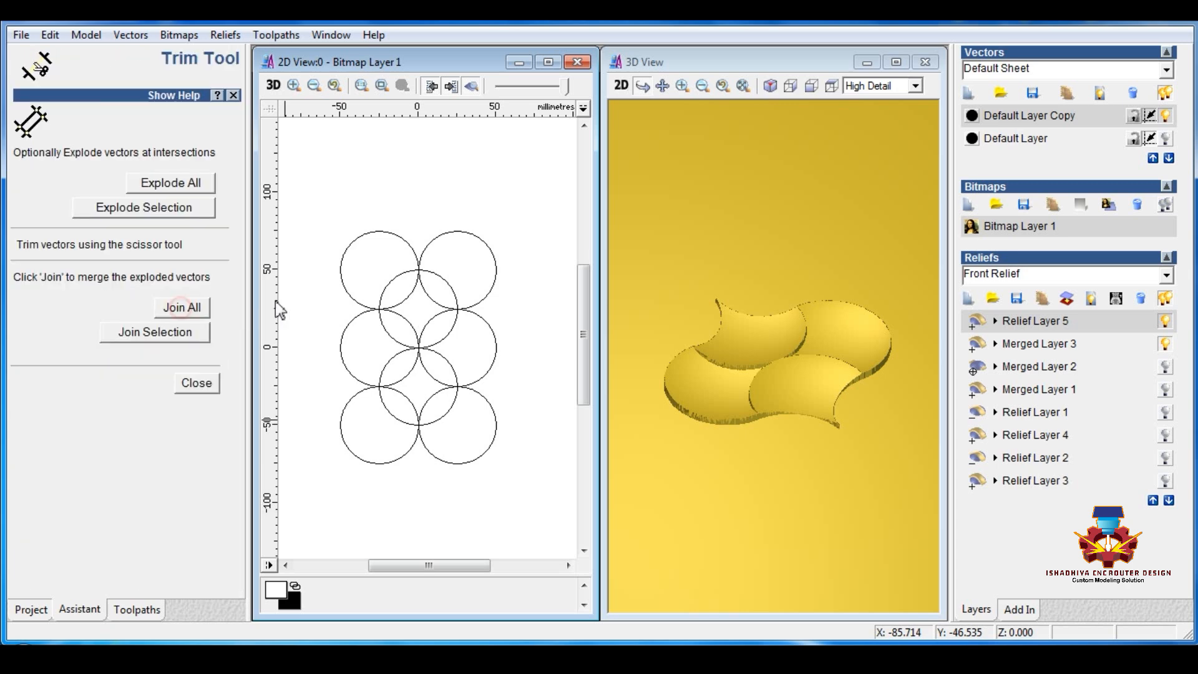
pyautogui.click(418, 242)
pyautogui.click(407, 244)
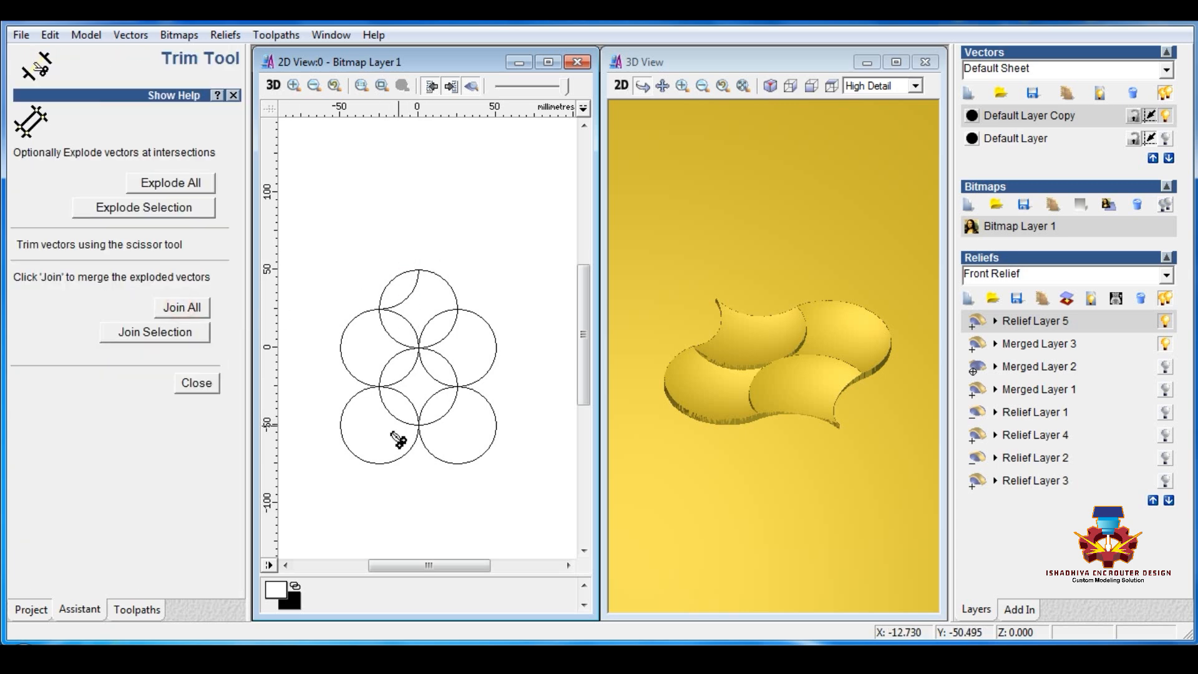
pyautogui.click(398, 460)
pyautogui.click(448, 465)
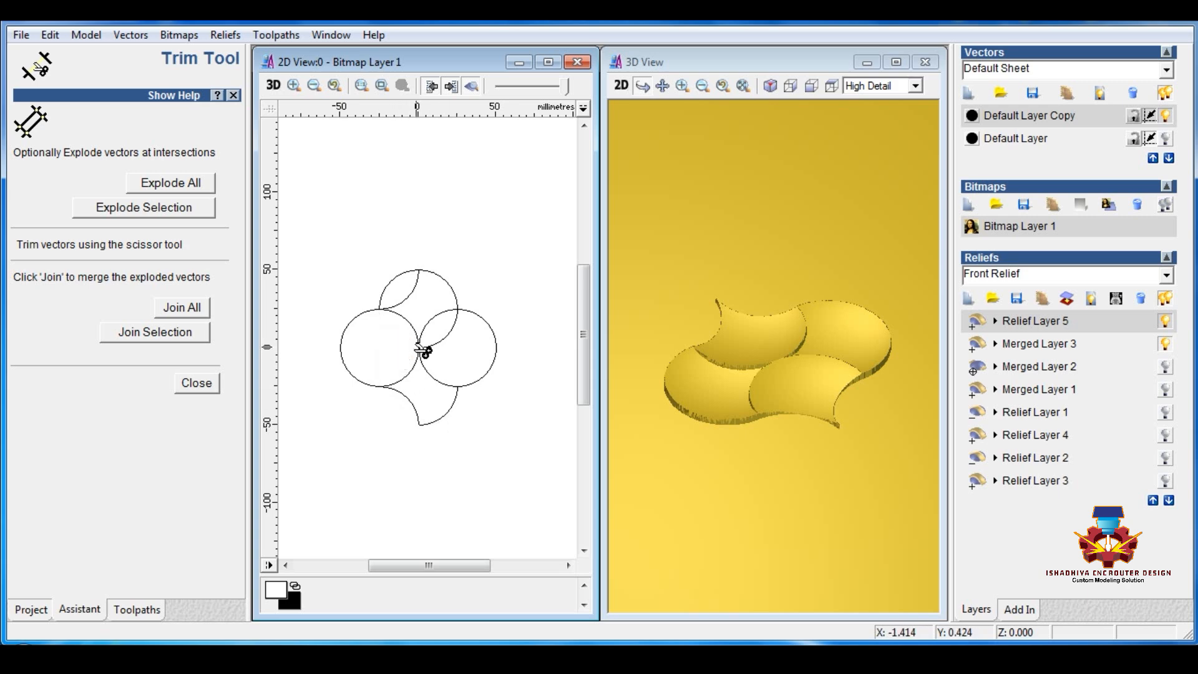
# Trim the remaining interior arcs and the outer arcs of both centre circles, leaving the left outline and the right semicircle.
pyautogui.click(417, 339)
pyautogui.click(421, 332)
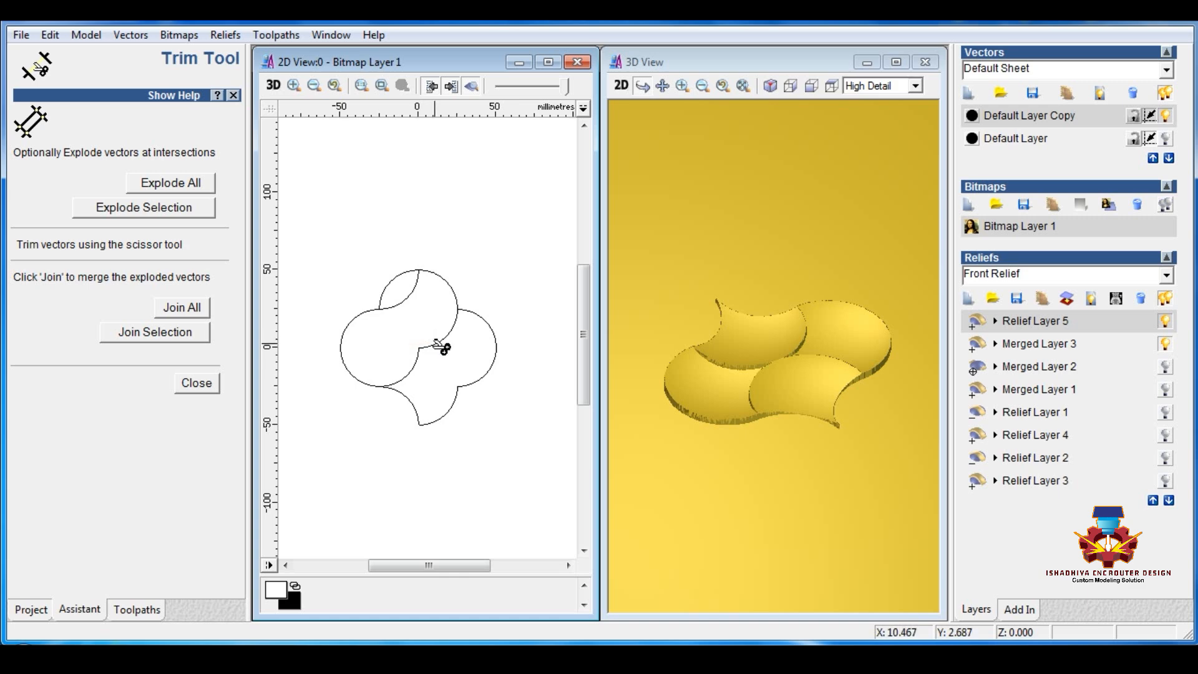
pyautogui.click(429, 341)
pyautogui.click(418, 357)
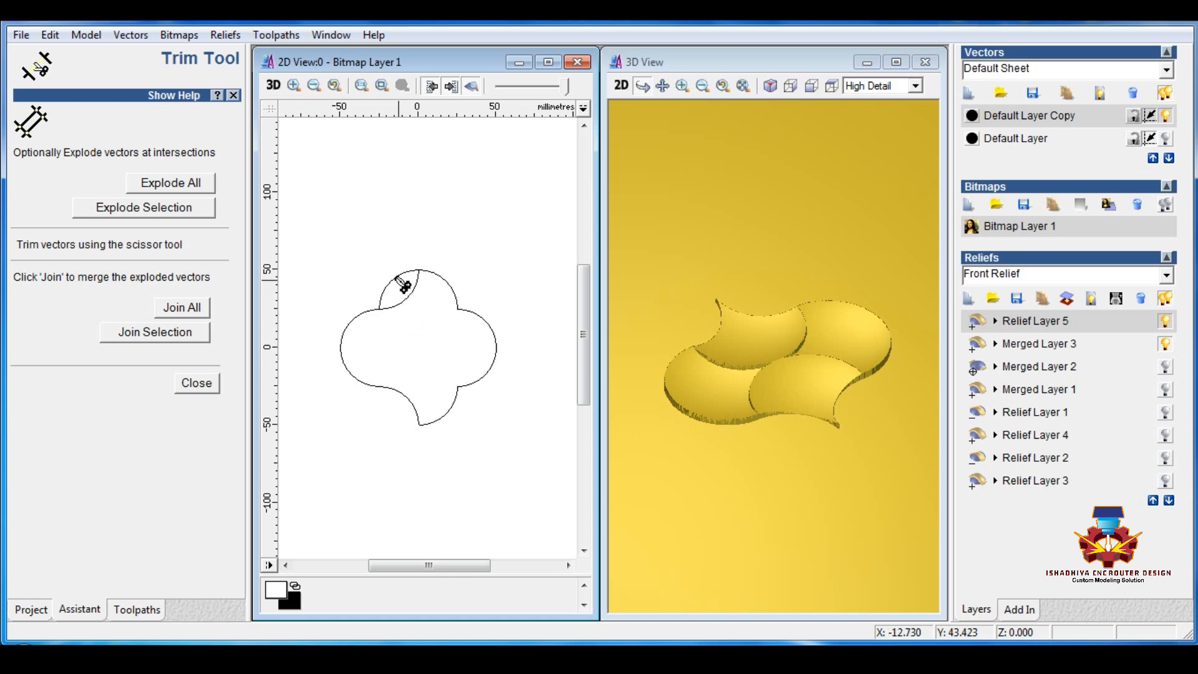
pyautogui.click(399, 277)
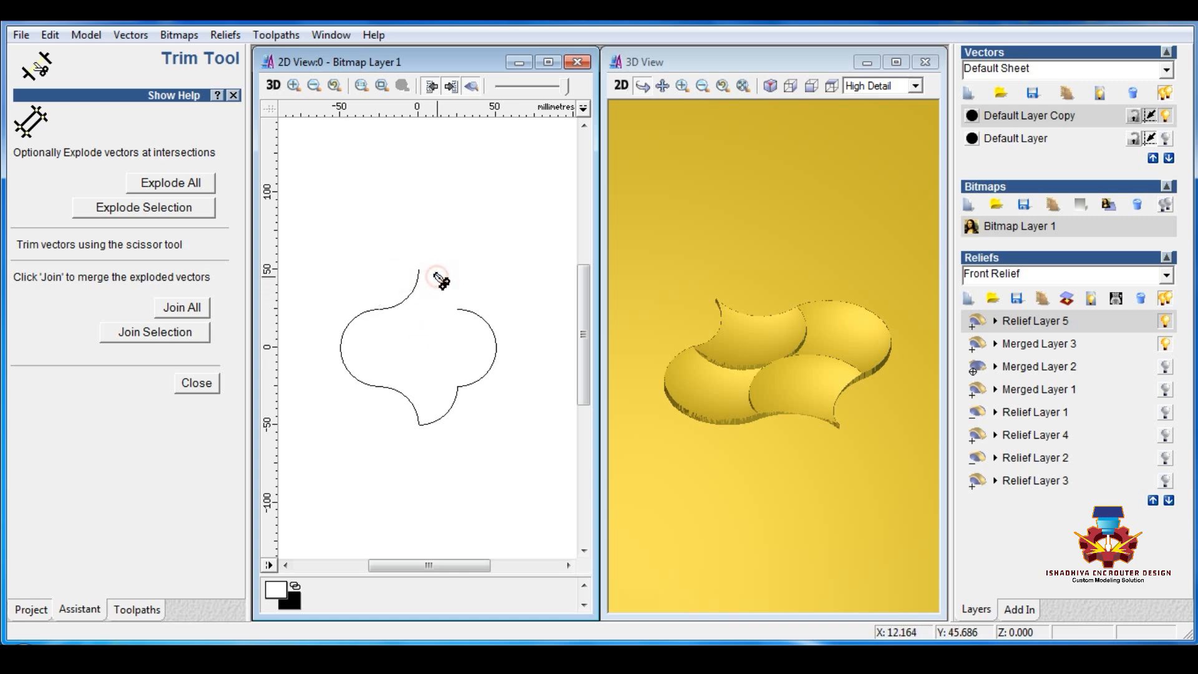
pyautogui.click(453, 404)
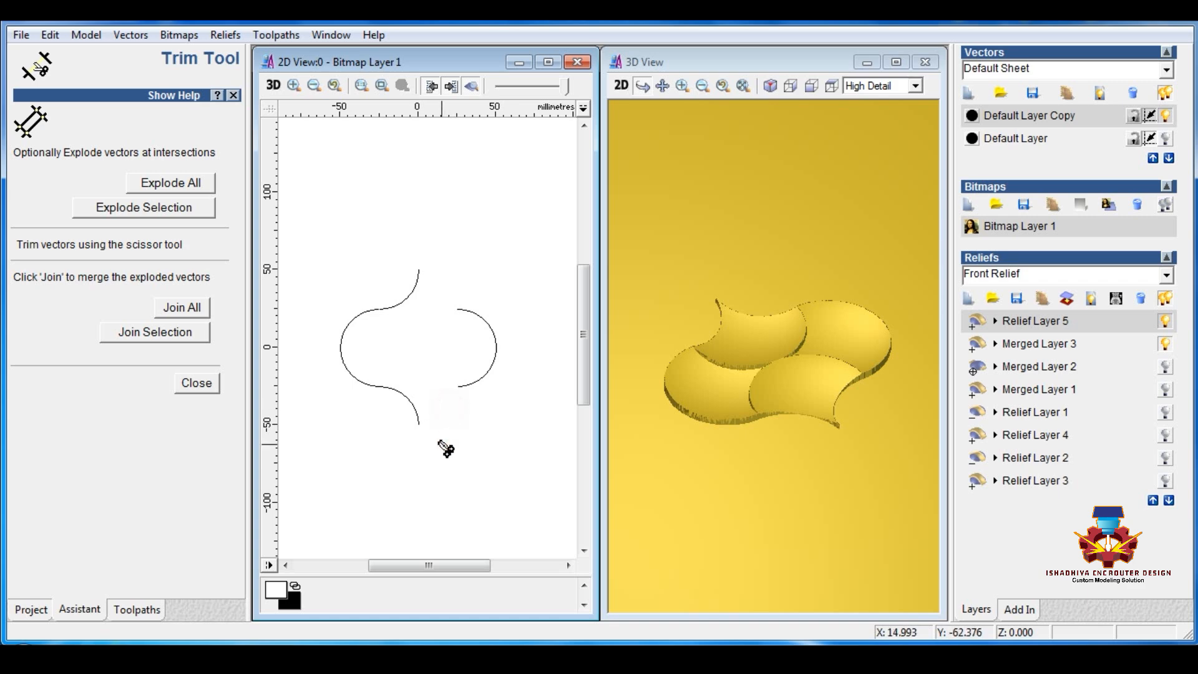
pyautogui.click(215, 383)
# Mirror copies of the two concave arcs horizontally to the right to complete the outline.
pyautogui.moveTo(379, 243); pyautogui.dragTo(444, 451)
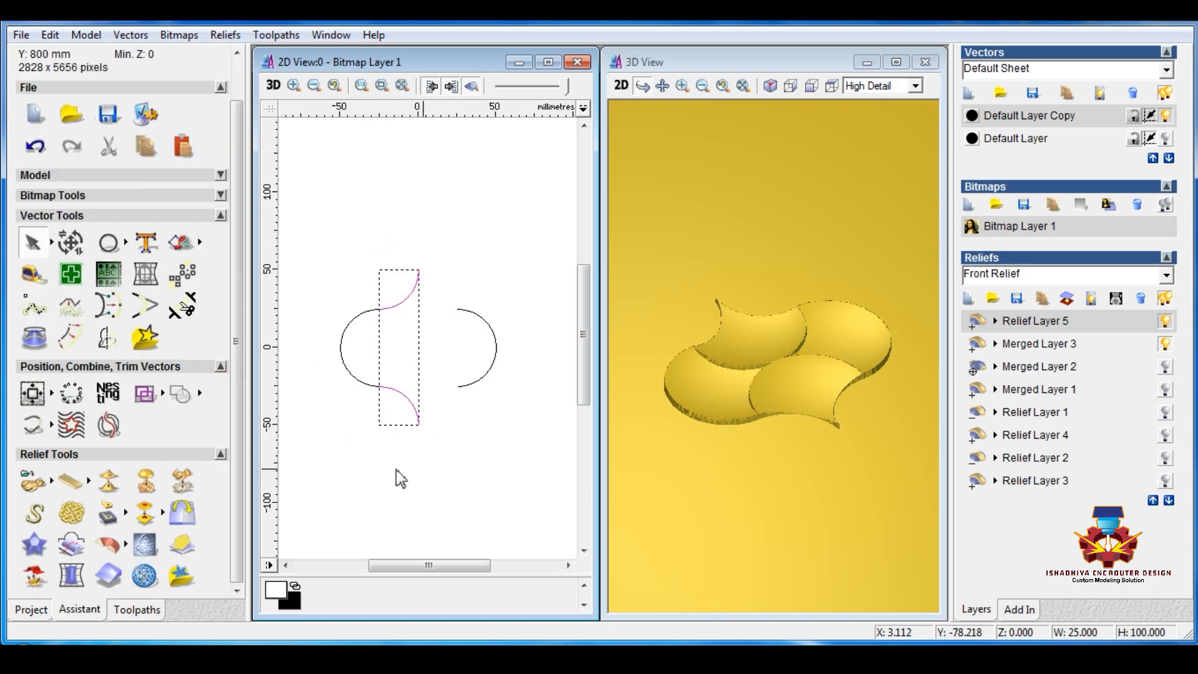
pyautogui.click(106, 338)
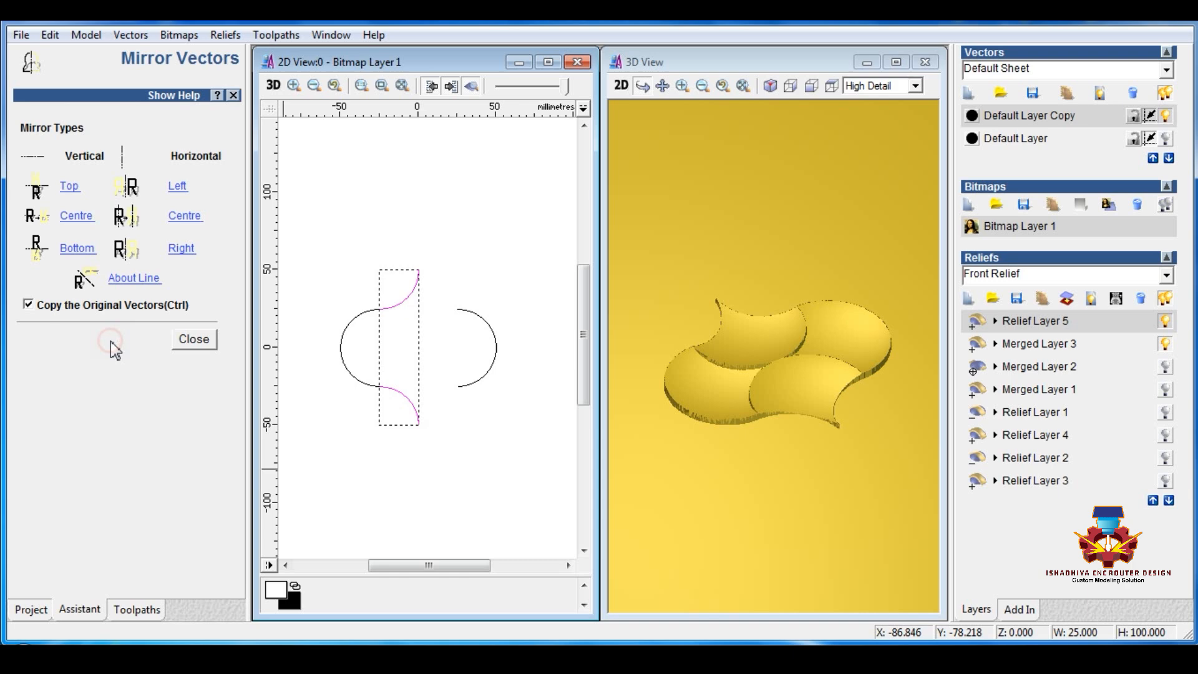
pyautogui.click(181, 247)
pyautogui.click(194, 338)
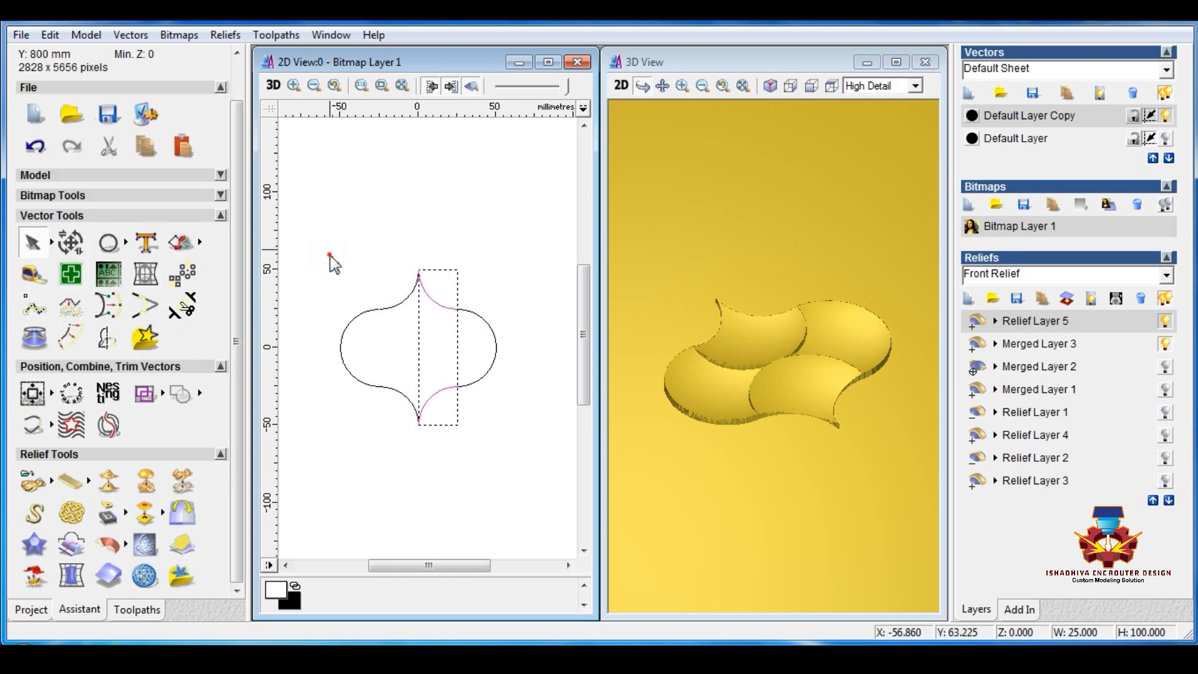
pyautogui.moveTo(330, 256); pyautogui.dragTo(543, 480)
pyautogui.rightClick(442, 391)
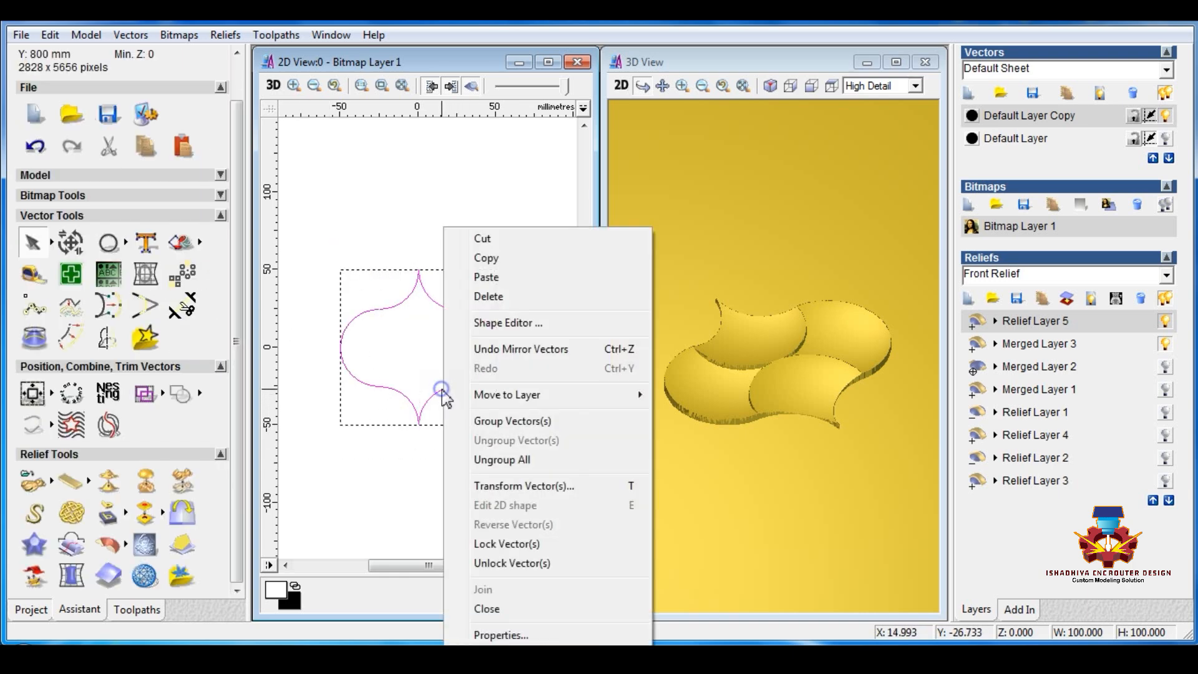
pyautogui.click(410, 477)
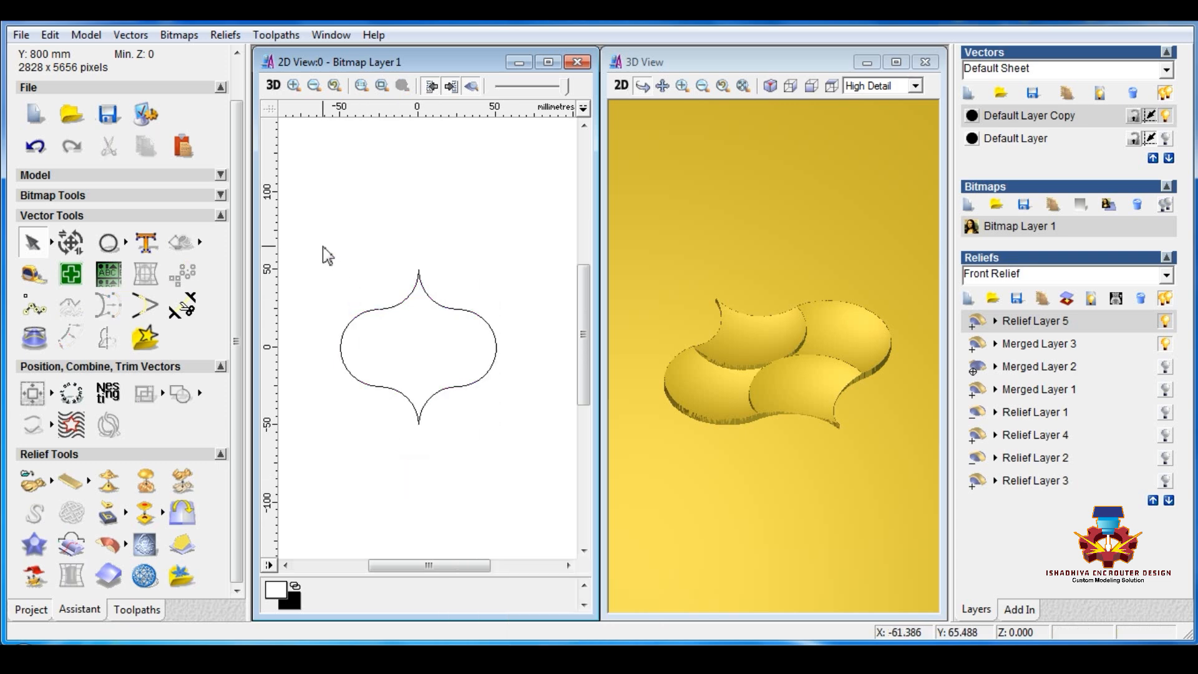
# Join all the outline segments into a single vector with a tolerance of 0.002, and select the result.
pyautogui.moveTo(326, 257); pyautogui.dragTo(546, 486)
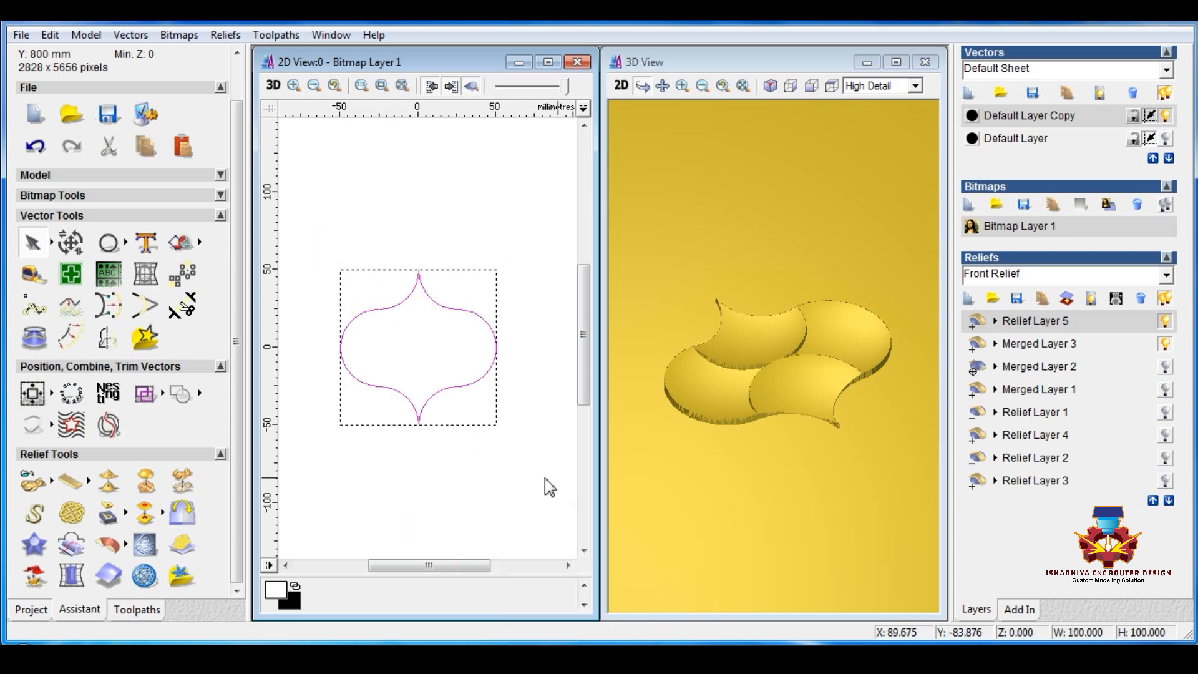
pyautogui.click(132, 38)
pyautogui.moveTo(215, 179)
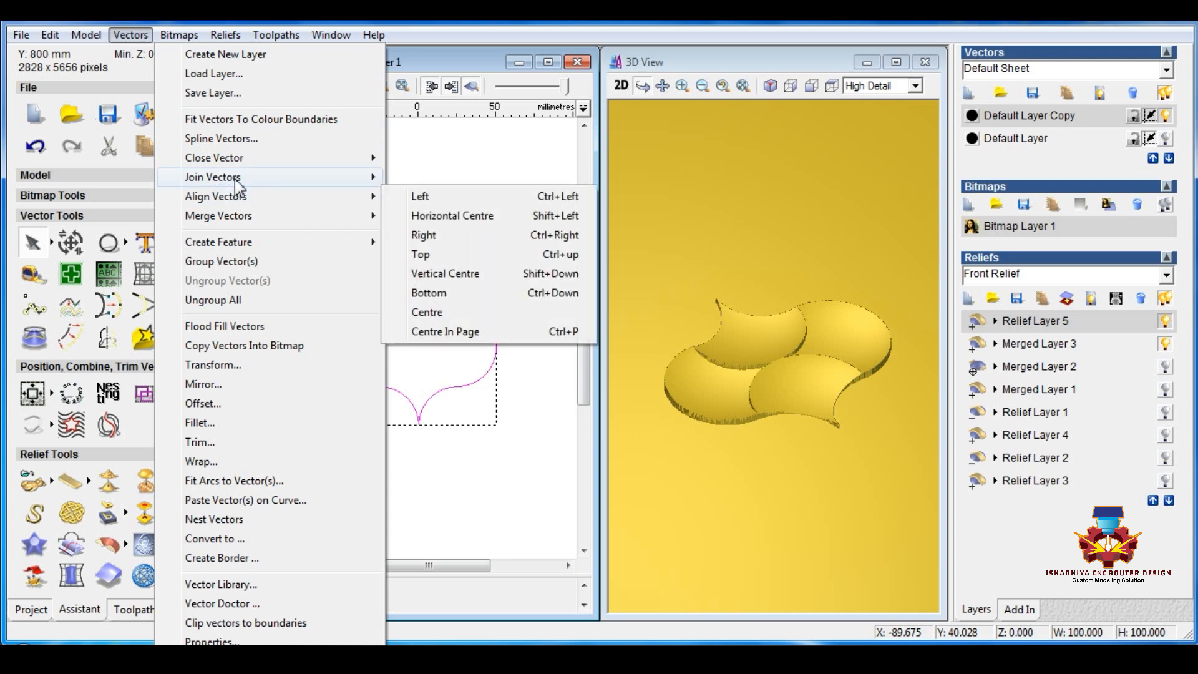
pyautogui.click(448, 236)
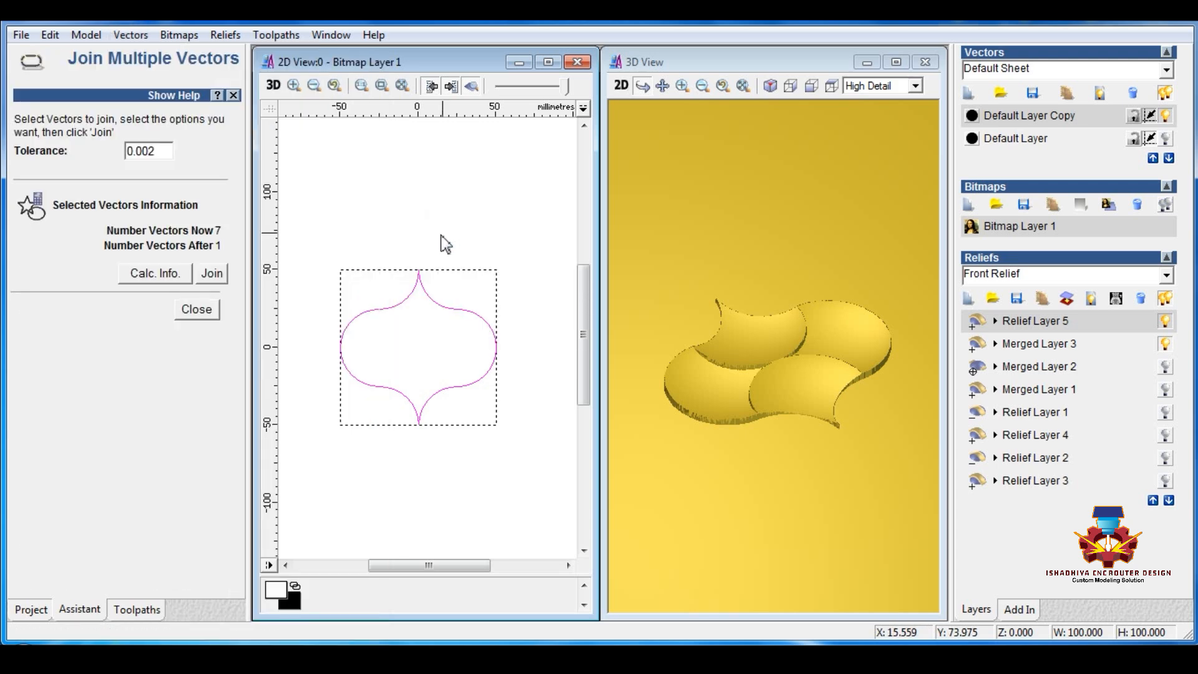
pyautogui.click(211, 273)
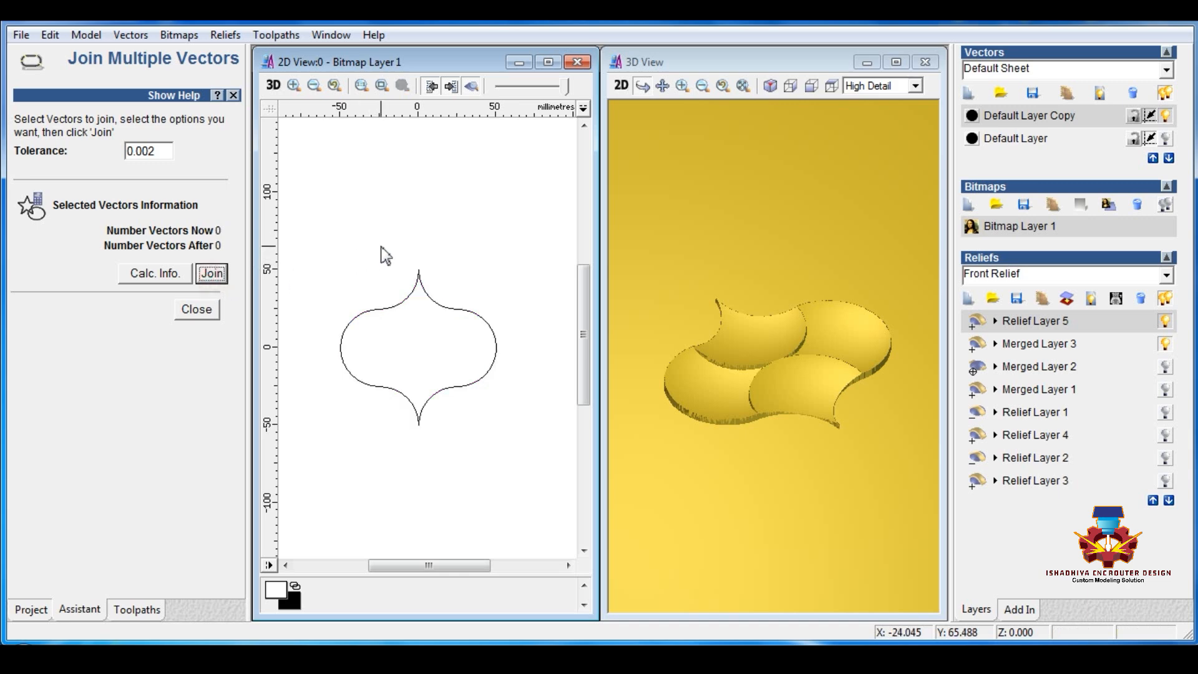
pyautogui.click(456, 313)
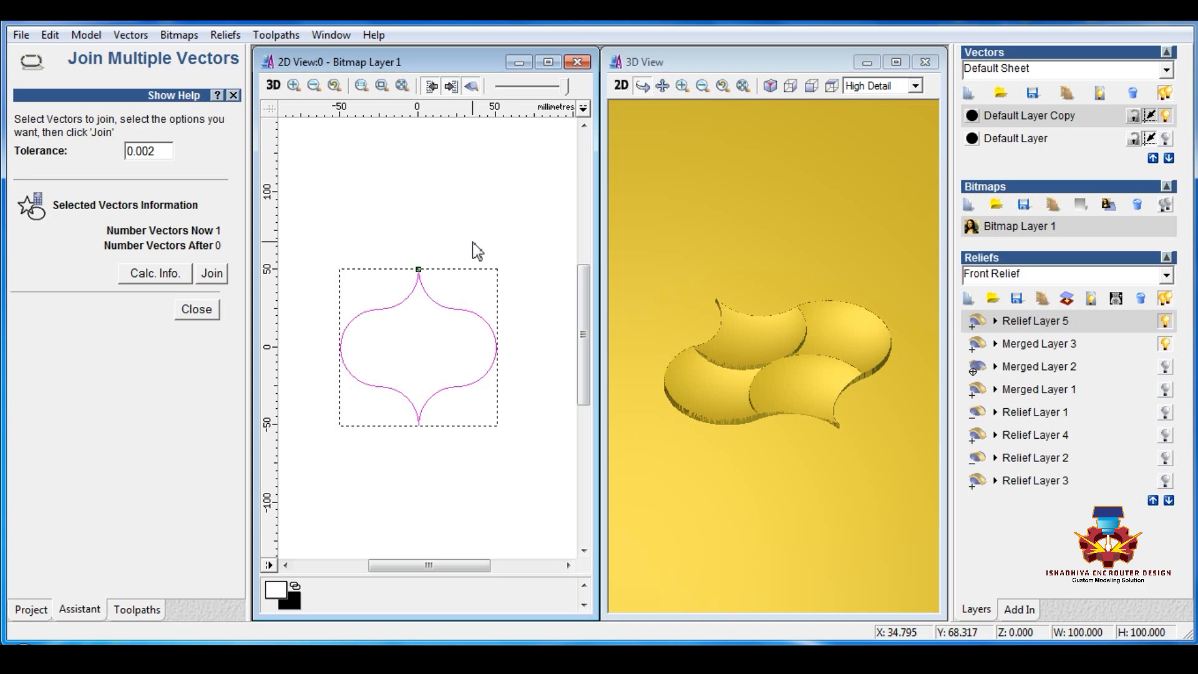
# Duplicate the vector layer containing the joined outline and hide Default Layer Copy.
pyautogui.scroll(-2, 468, 269)
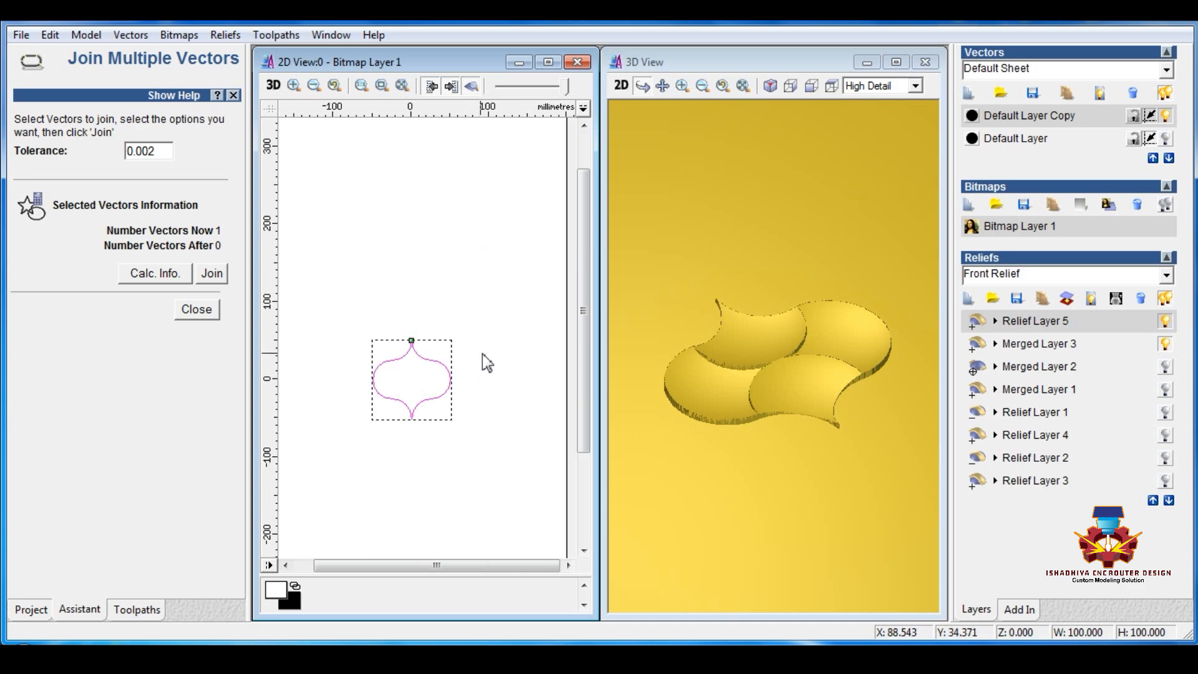
pyautogui.scroll(-2, 460, 417)
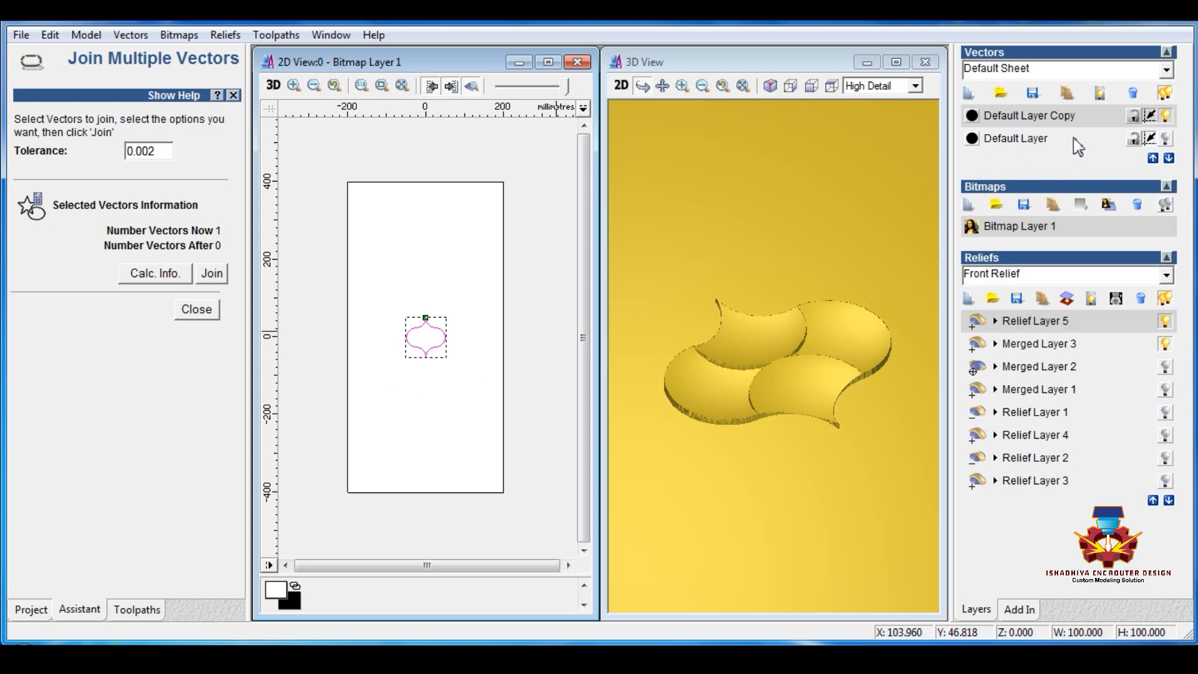
pyautogui.click(1067, 93)
pyautogui.click(1165, 139)
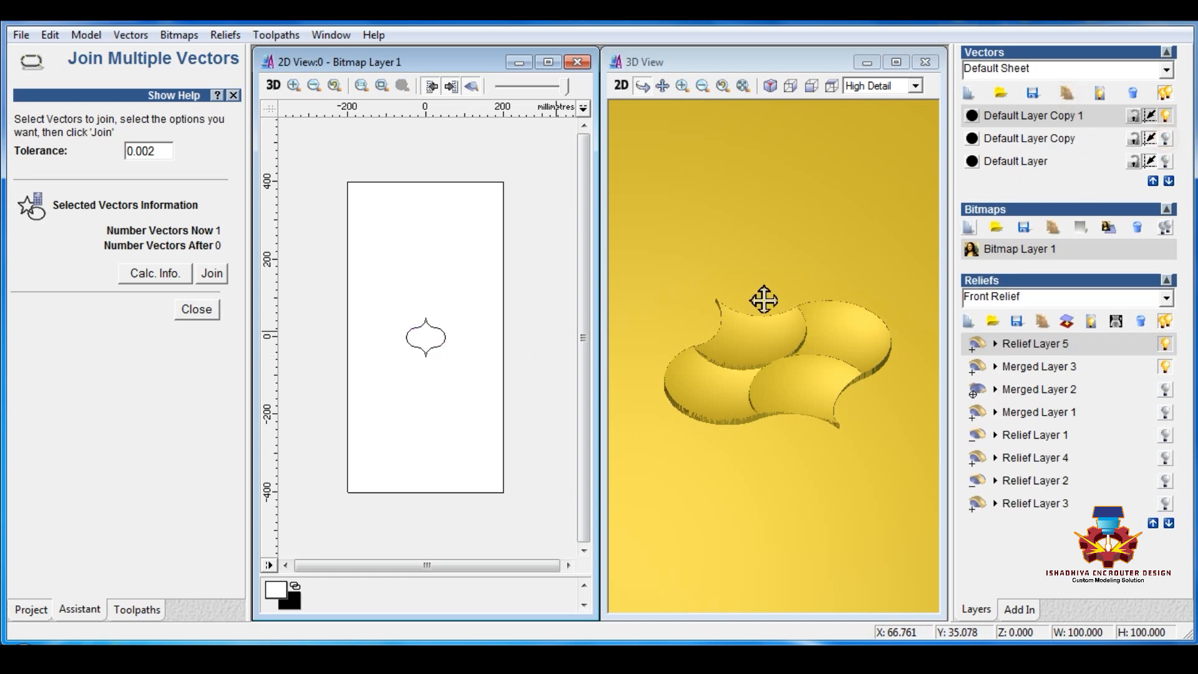
pyautogui.click(211, 314)
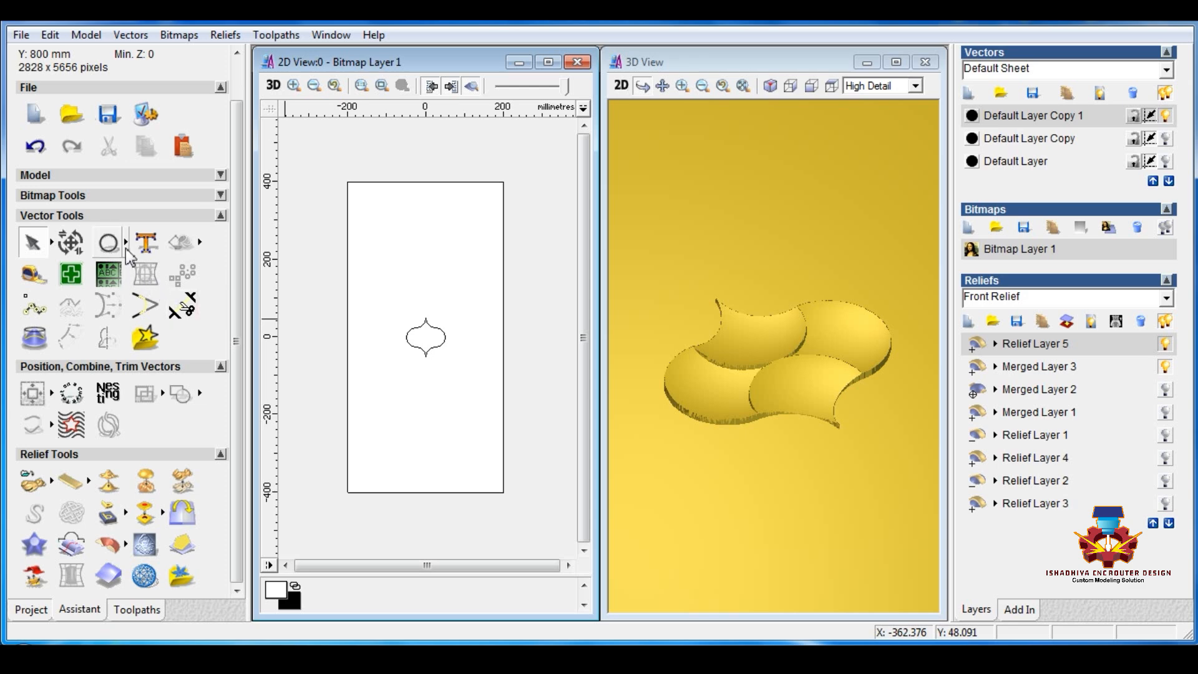
# Create a 400 by 800 mm rectangle centred at X 0, Y 0 around the whole page.
pyautogui.click(119, 241)
pyautogui.click(201, 336)
pyautogui.click(141, 241)
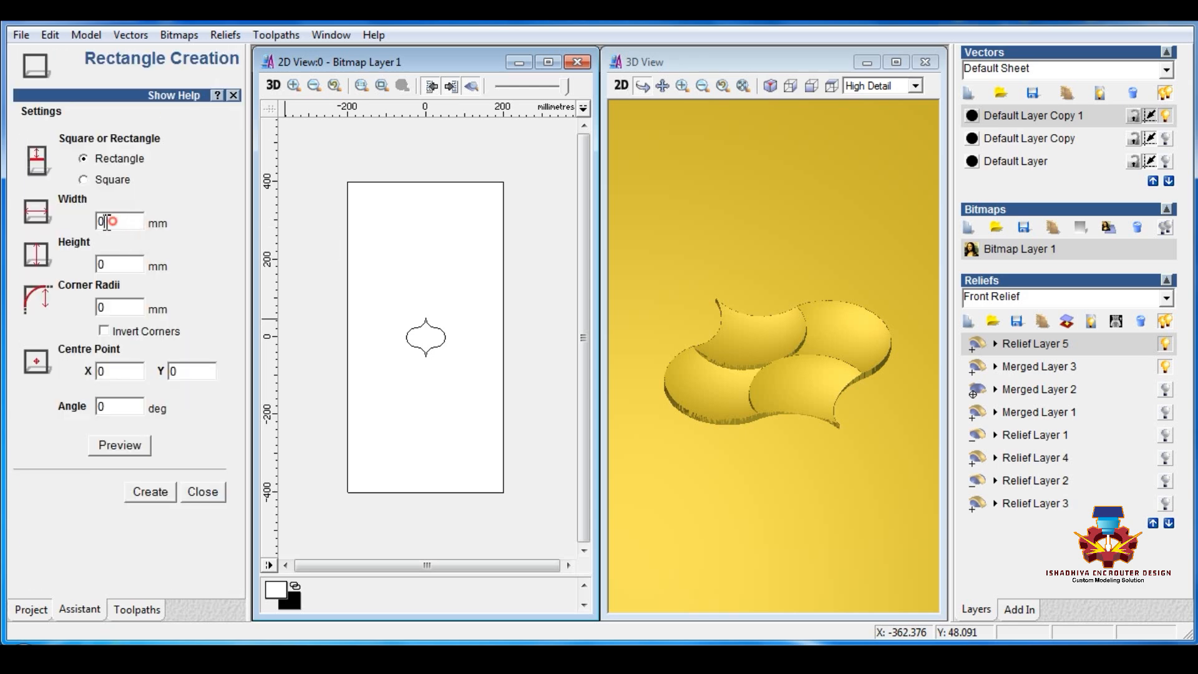
pyautogui.doubleClick(116, 267)
pyautogui.write('800')
pyautogui.click(150, 492)
pyautogui.click(202, 492)
# Align the tile outline with the bottom edge and the left edge of the page rectangle.
pyautogui.moveTo(316, 275); pyautogui.dragTo(461, 383)
pyautogui.keyDown('shift'); pyautogui.click(348, 422); pyautogui.keyUp('shift')
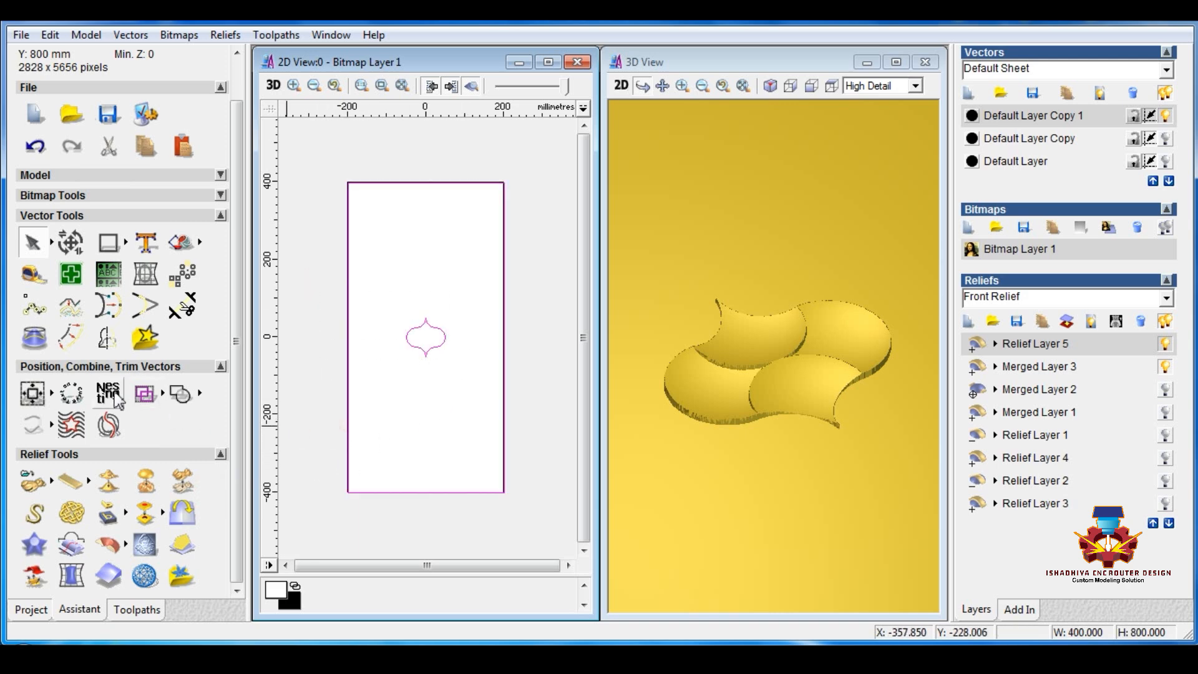
pyautogui.click(52, 395)
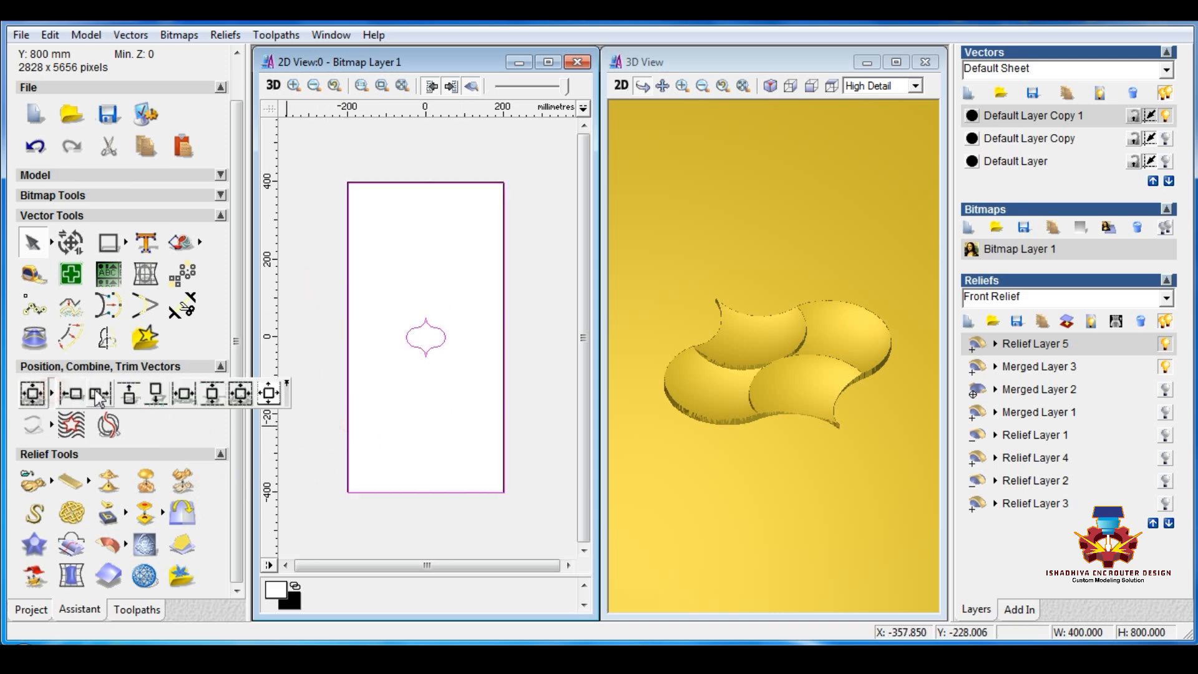
pyautogui.click(157, 396)
pyautogui.click(52, 394)
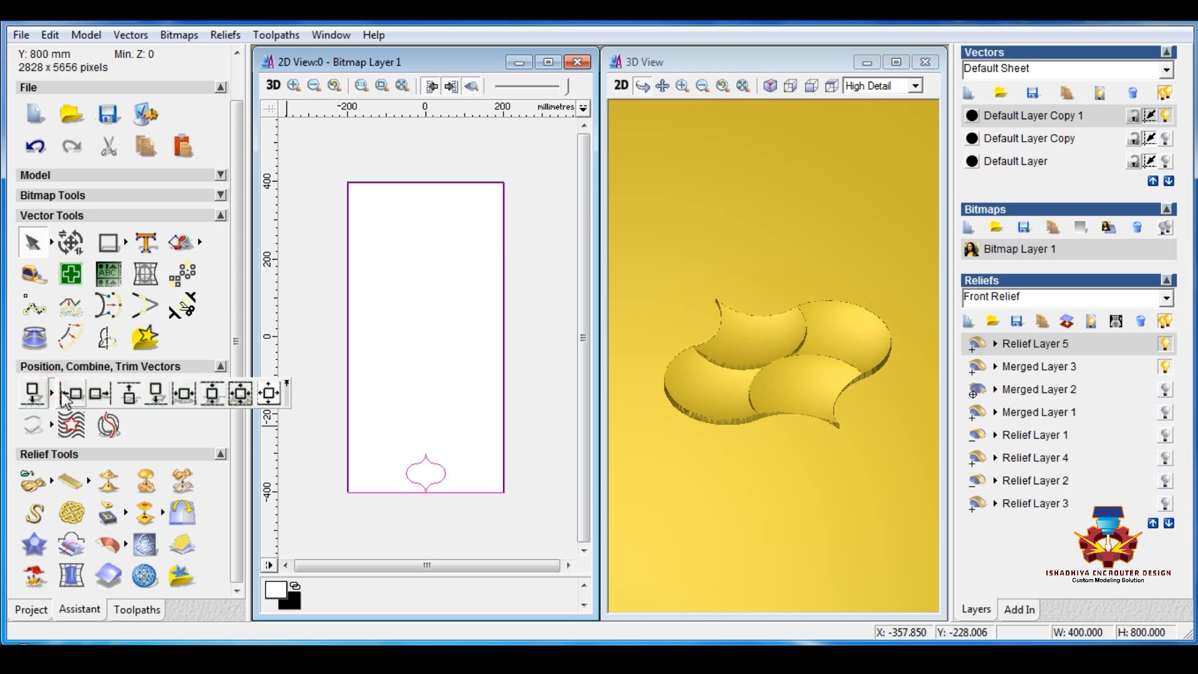
pyautogui.click(71, 394)
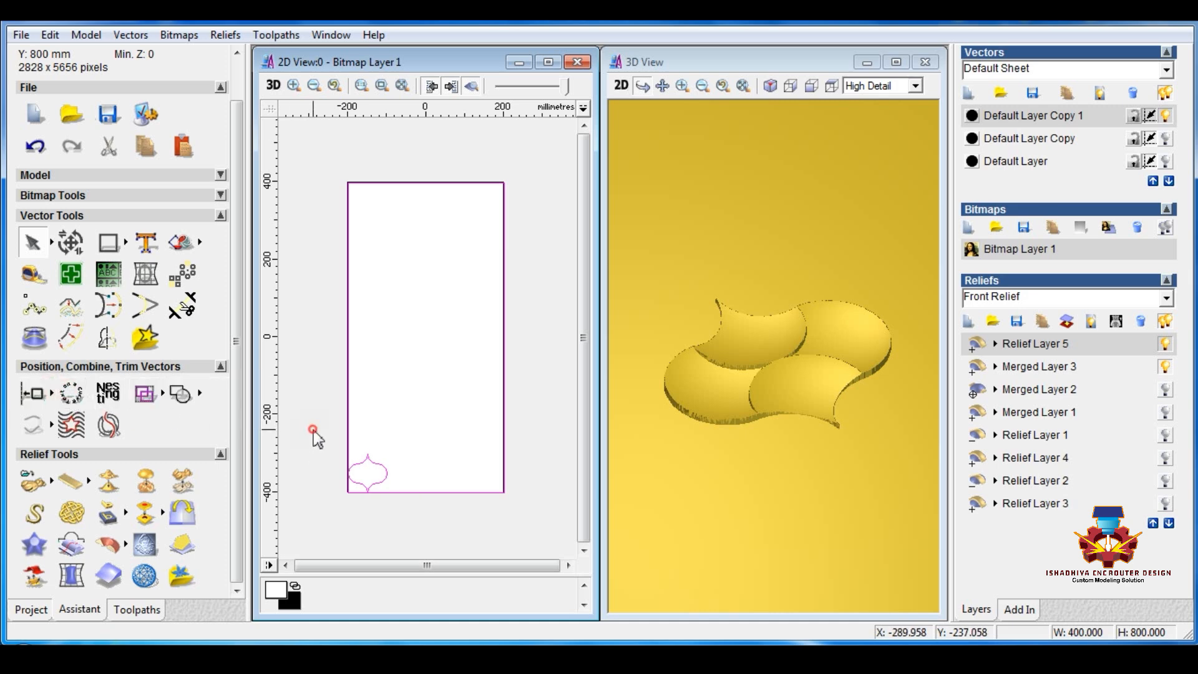
pyautogui.click(339, 485)
pyautogui.scroll(6, 339, 487)
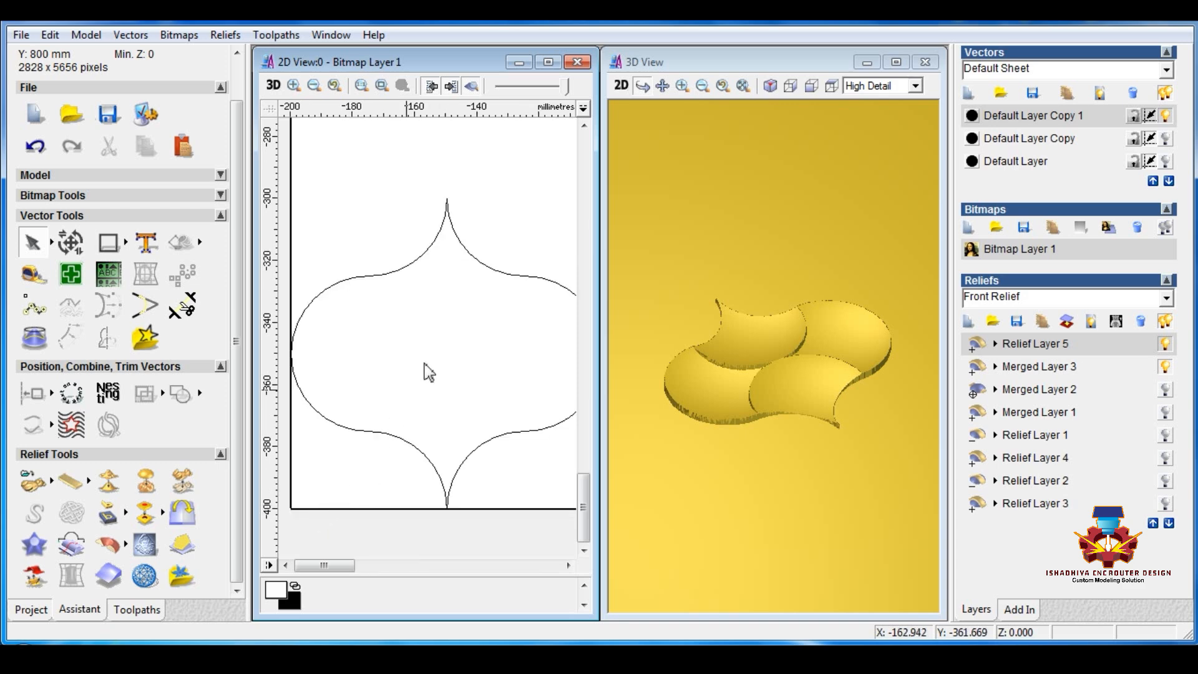
pyautogui.scroll(-3, 410, 406)
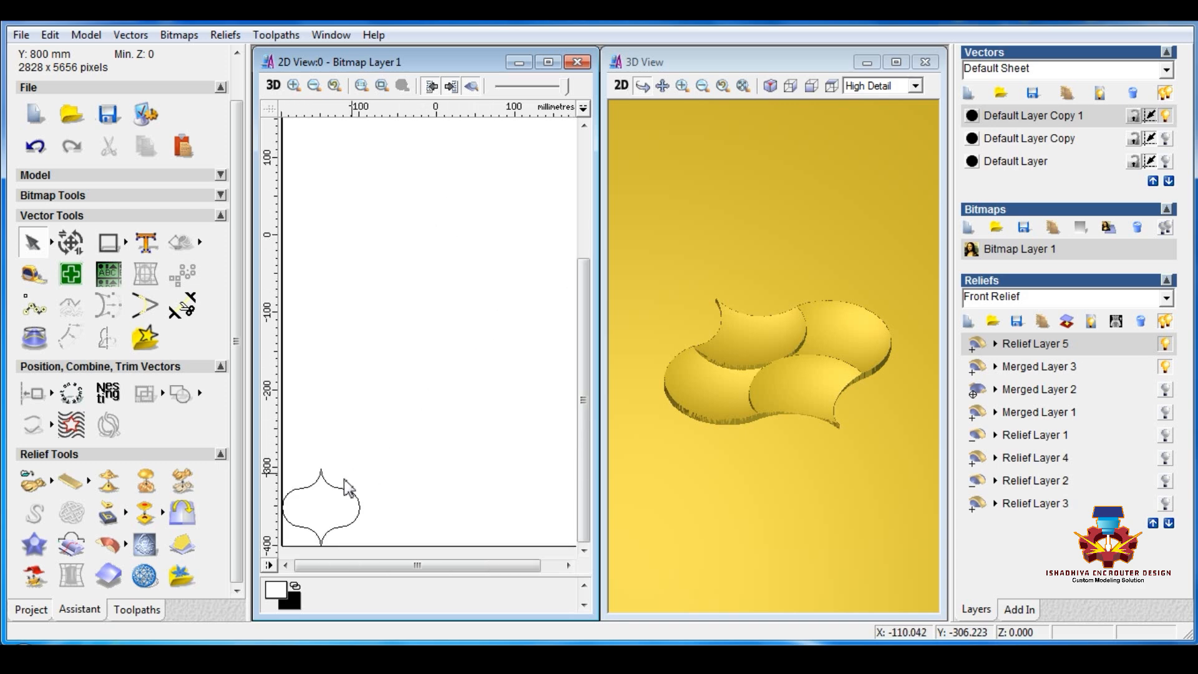
pyautogui.scroll(-3, 375, 474)
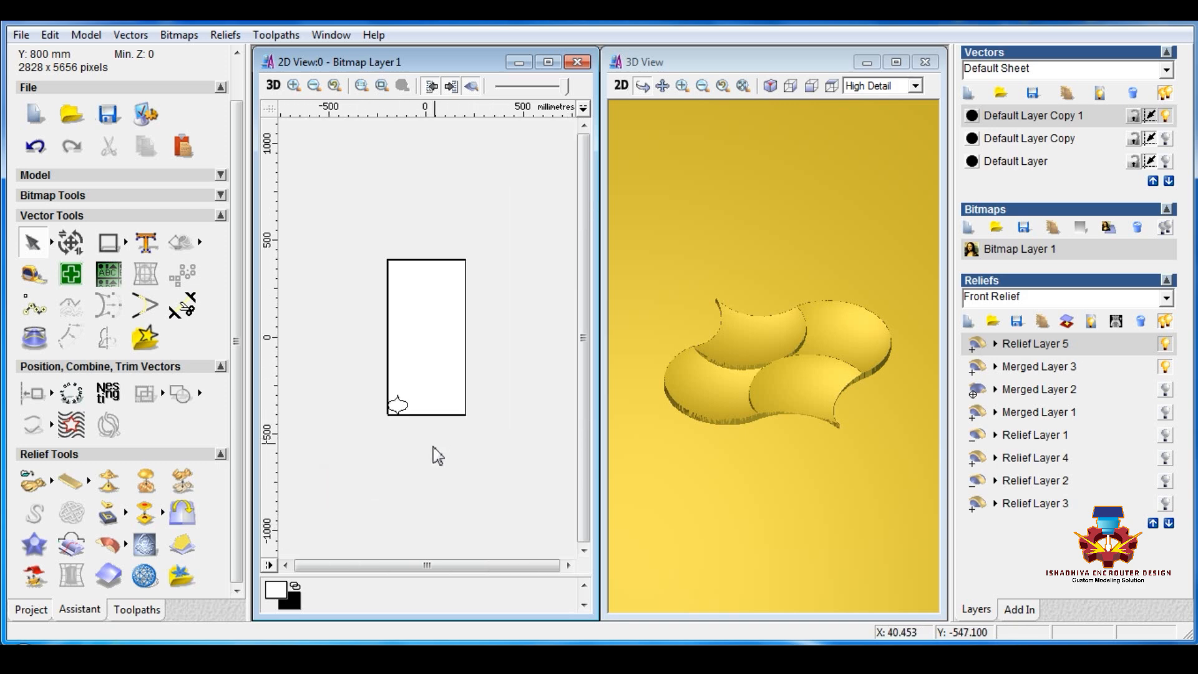
# Copy the tile outline diagonally down-left, snapping the copy's upper tip to the first outline's leftmost point on the page edge.
pyautogui.click(400, 403)
pyautogui.scroll(2, 399, 402)
pyautogui.moveTo(372, 449); pyautogui.dragTo(347, 479)
pyautogui.scroll(4, 340, 496)
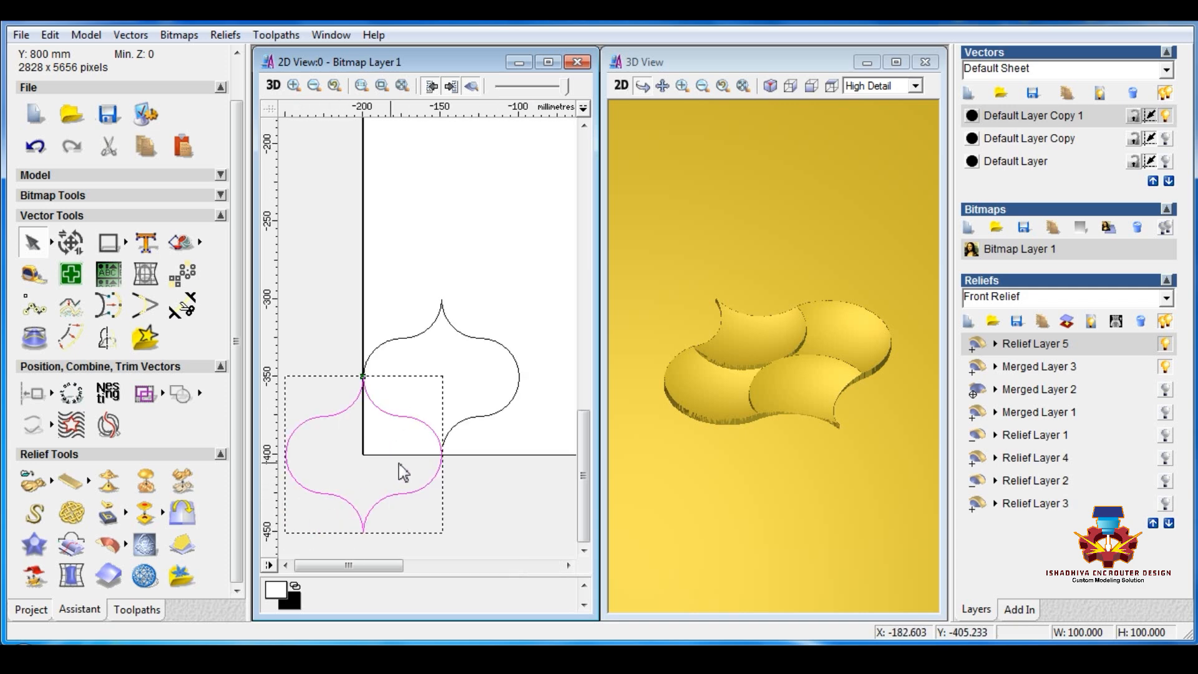
pyautogui.click(450, 488)
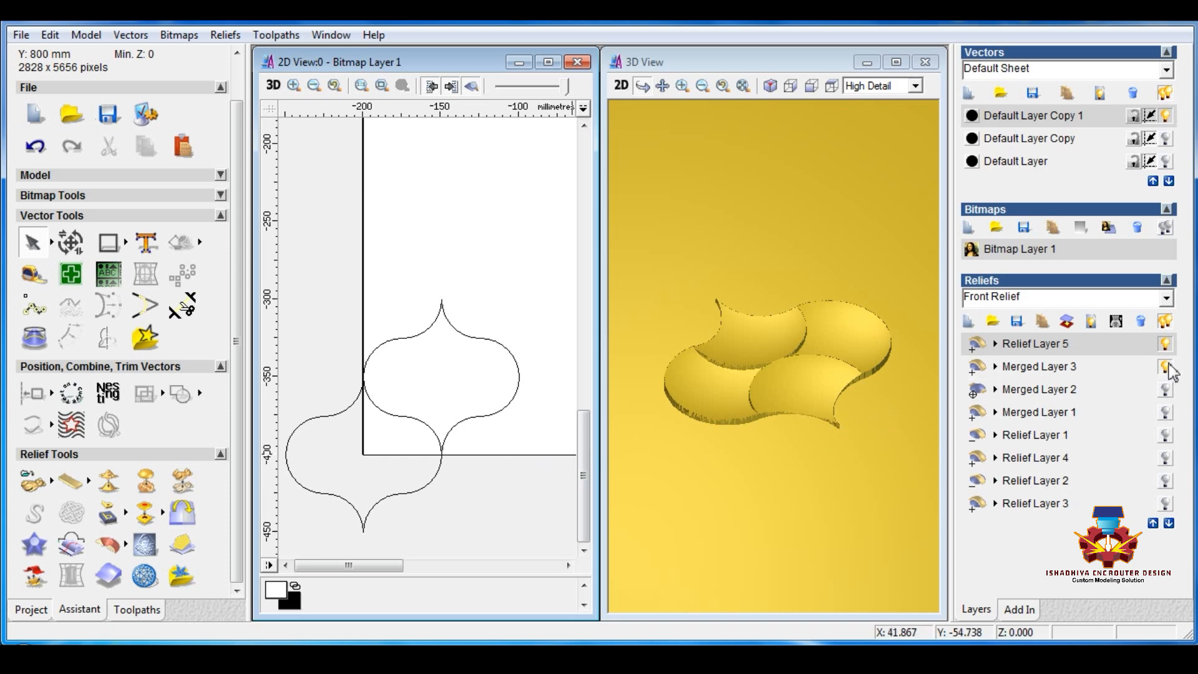
# Save the Merged Layer 3 relief to the Desktop as 100x100.
pyautogui.click(1045, 371)
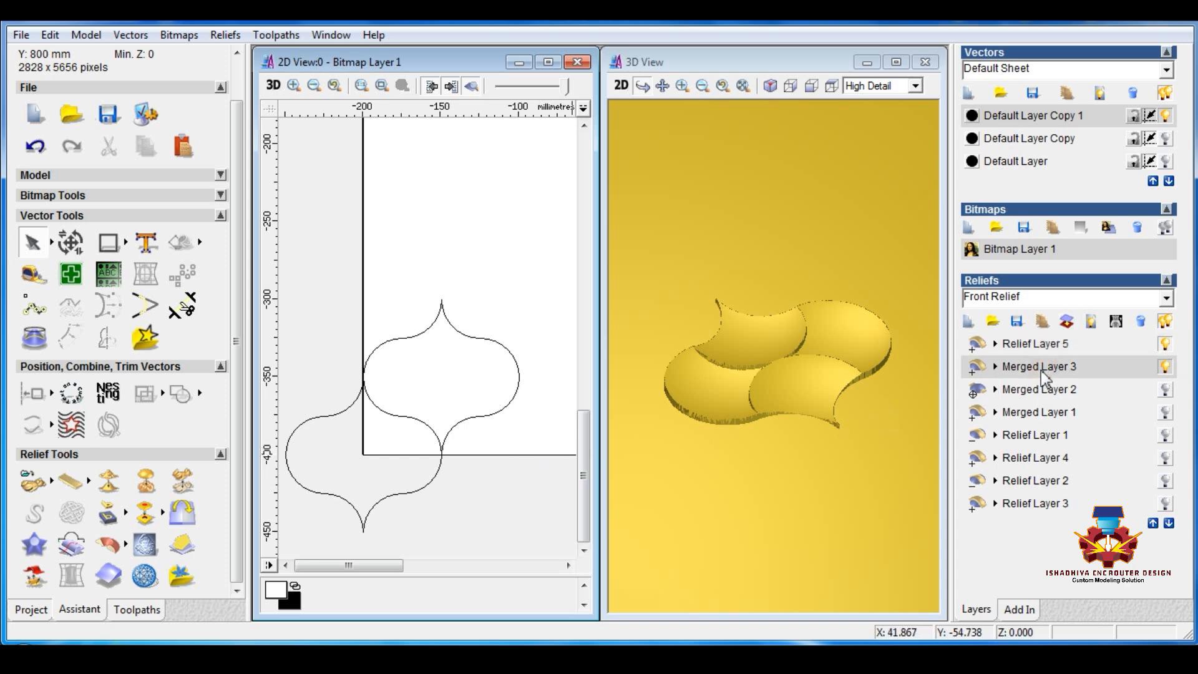
pyautogui.scroll(-2, 495, 275)
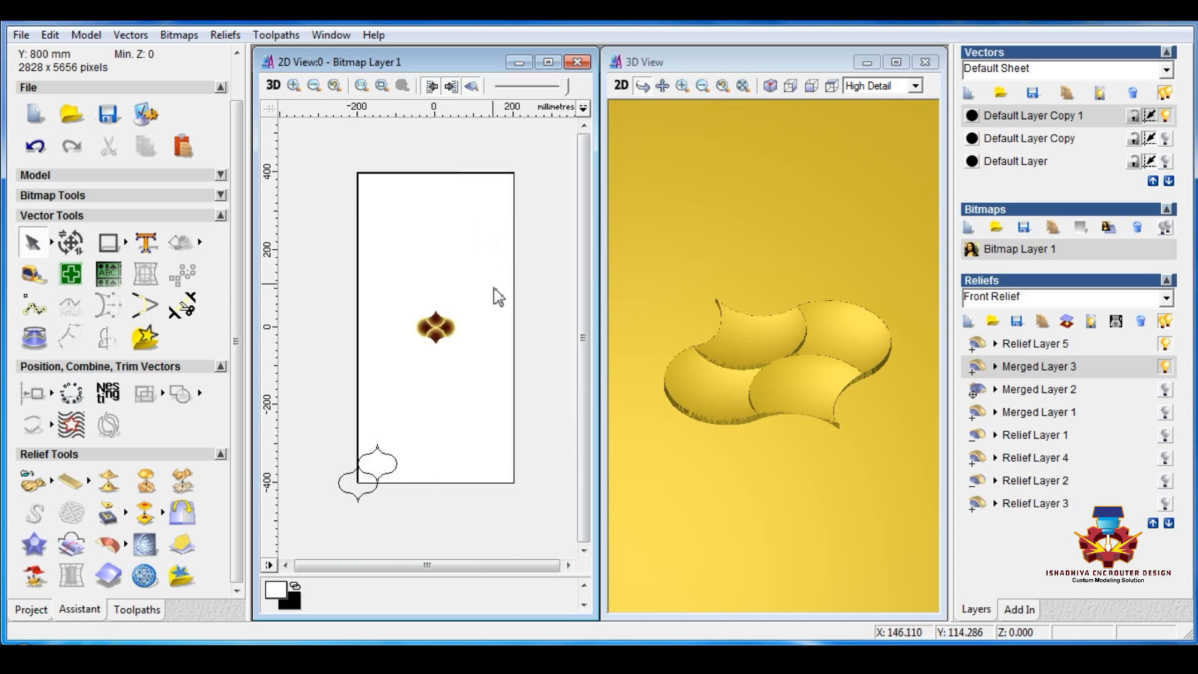
pyautogui.click(1017, 321)
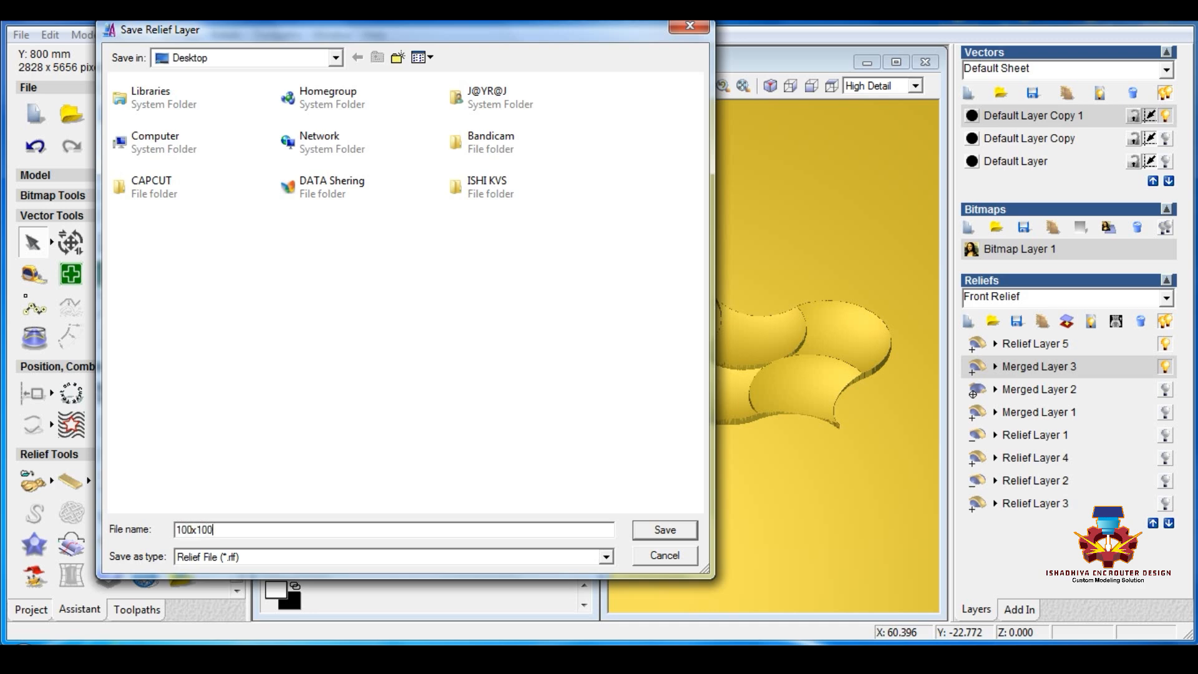
pyautogui.press('Return')
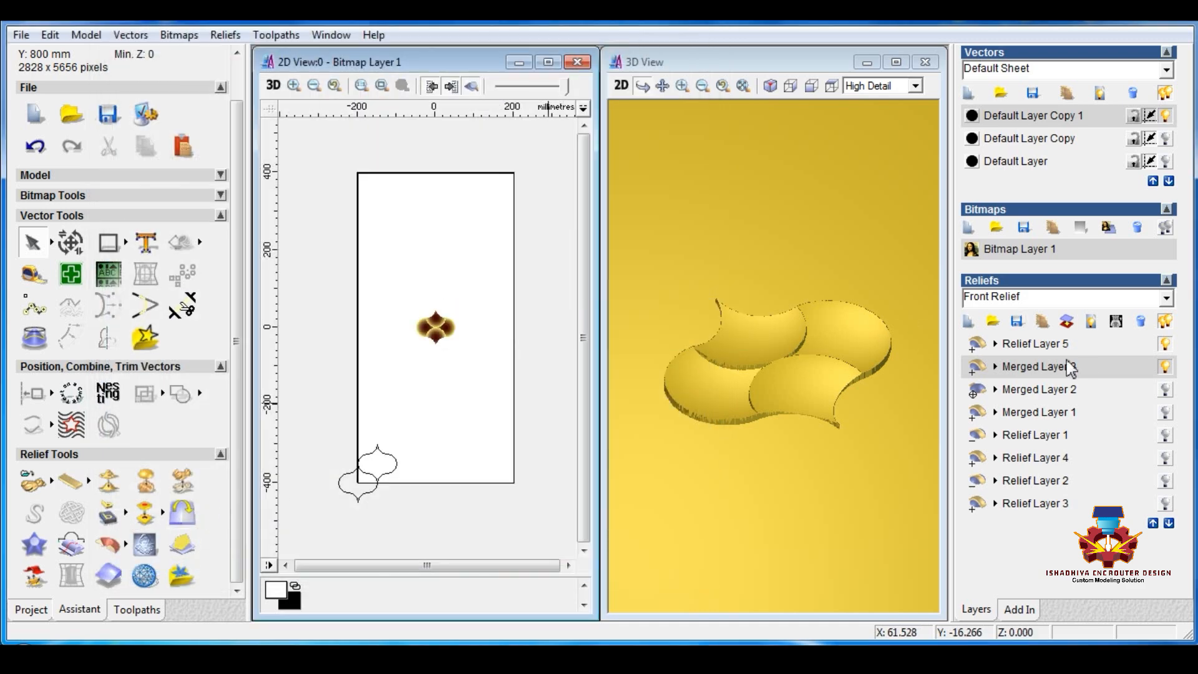
# Make Relief Layer 5 active and hide Merged Layer 3.
pyautogui.click(1038, 351)
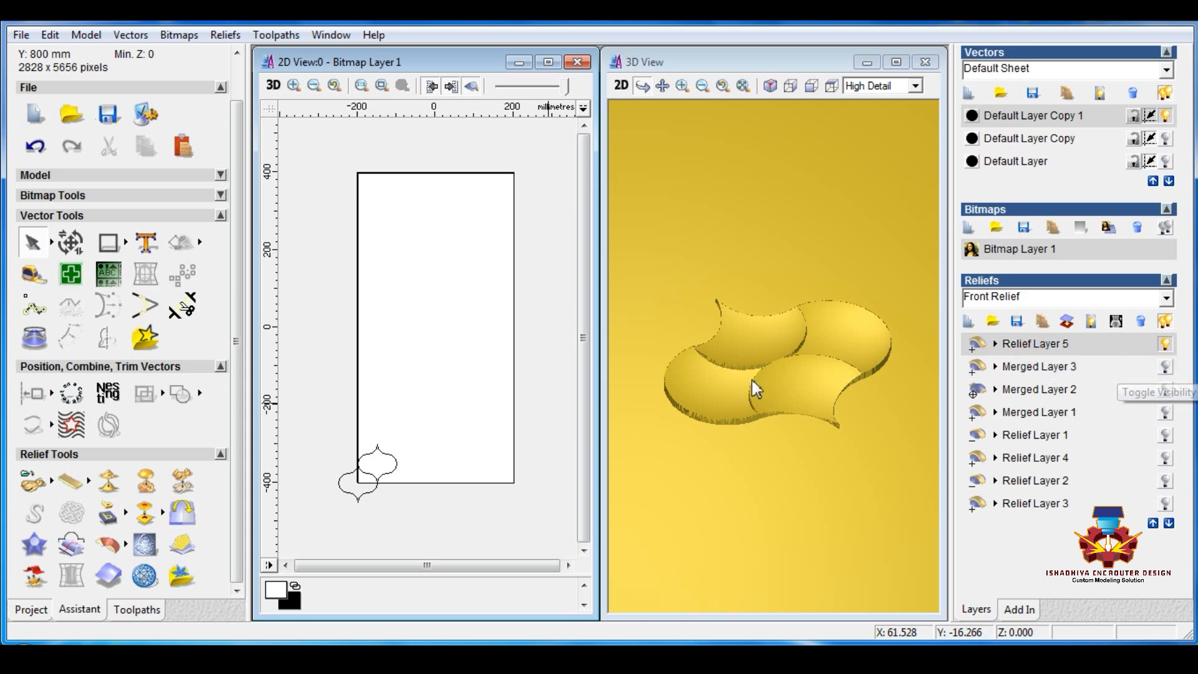
pyautogui.click(740, 421)
pyautogui.moveTo(735, 414)
pyautogui.mouseDown()
pyautogui.moveTo(807, 437)
pyautogui.moveTo(759, 473)
pyautogui.mouseUp()
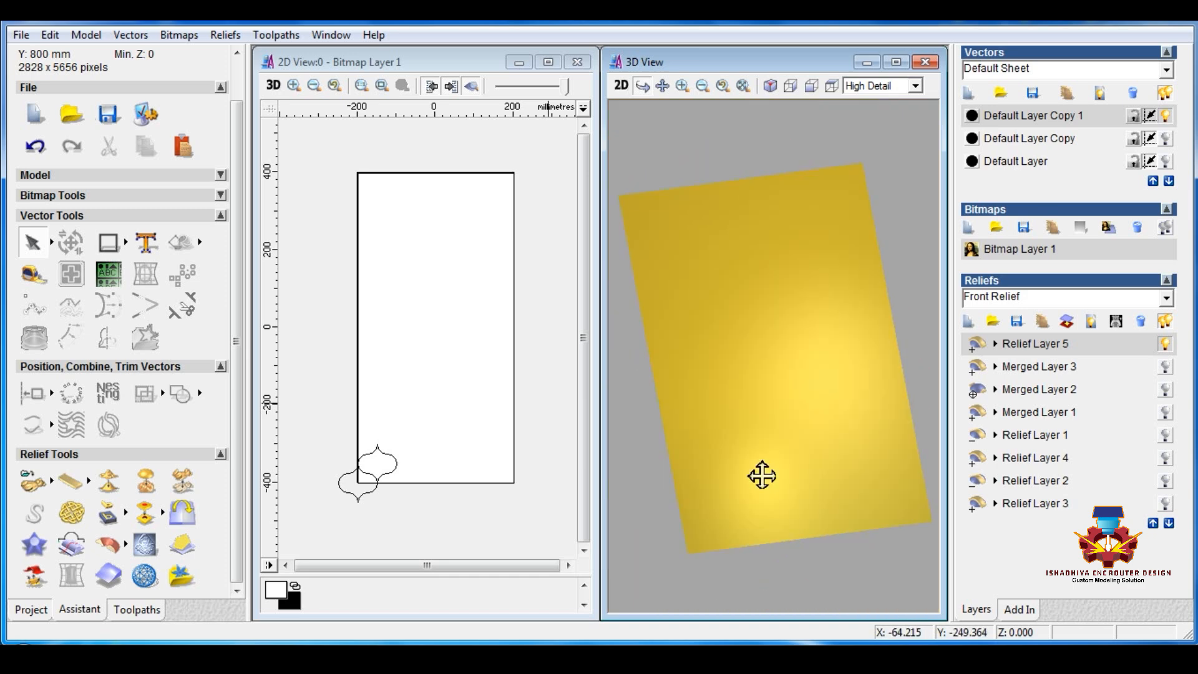
pyautogui.click(407, 532)
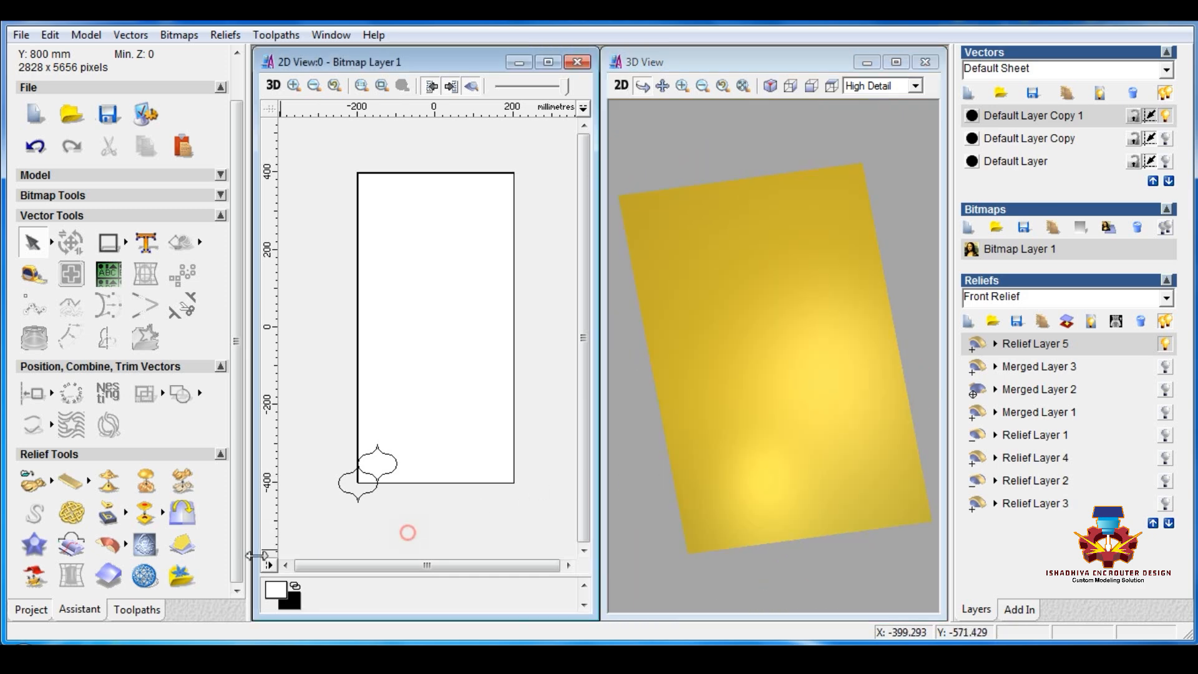
# Load the 100x100 relief from the Desktop clipart library as a paste in the page centre.
pyautogui.click(220, 366)
pyautogui.click(175, 555)
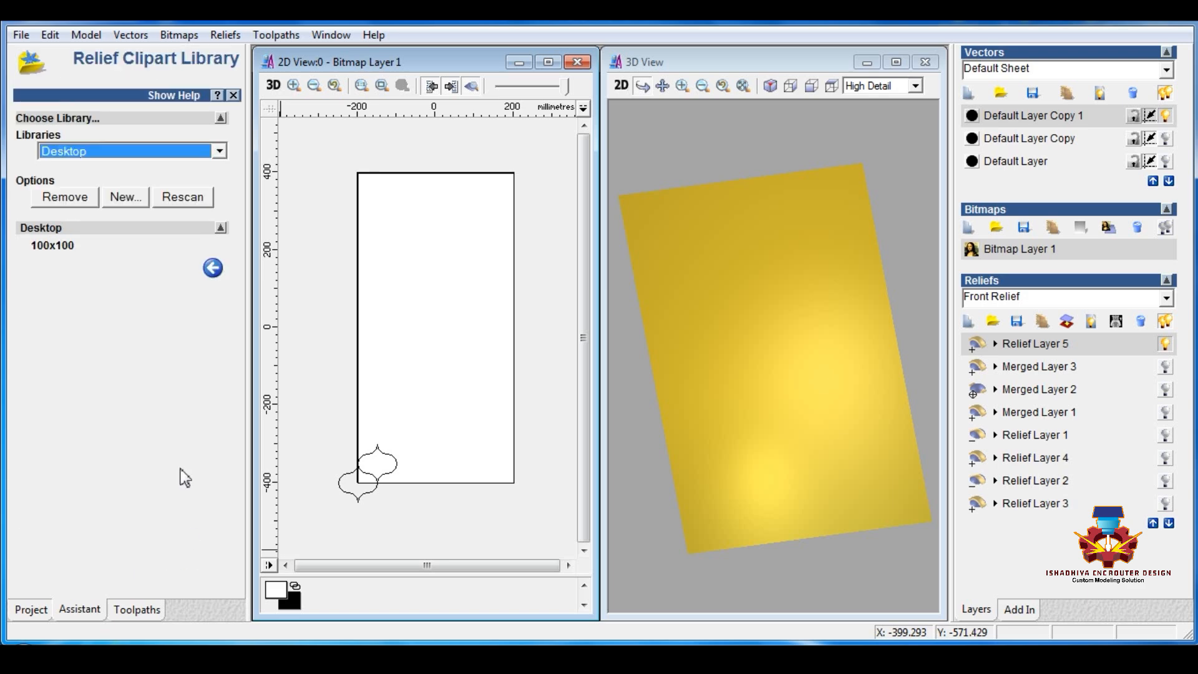
pyautogui.doubleClick(63, 245)
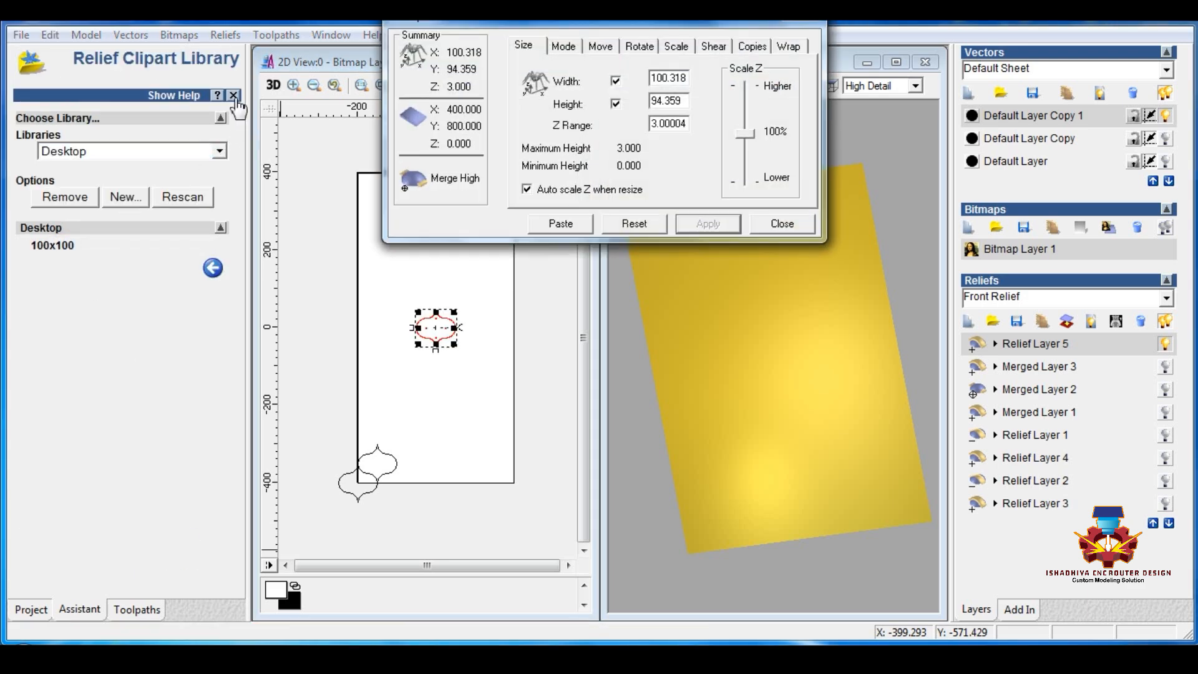
pyautogui.click(233, 96)
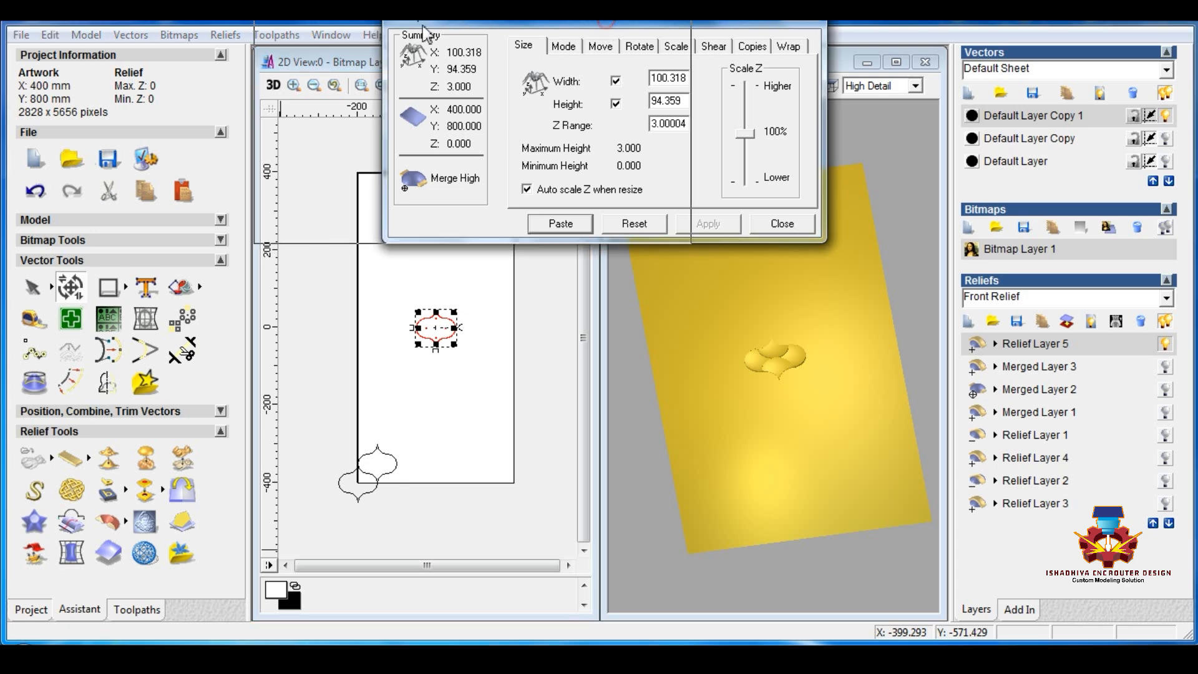
pyautogui.moveTo(257, 35); pyautogui.dragTo(240, 28)
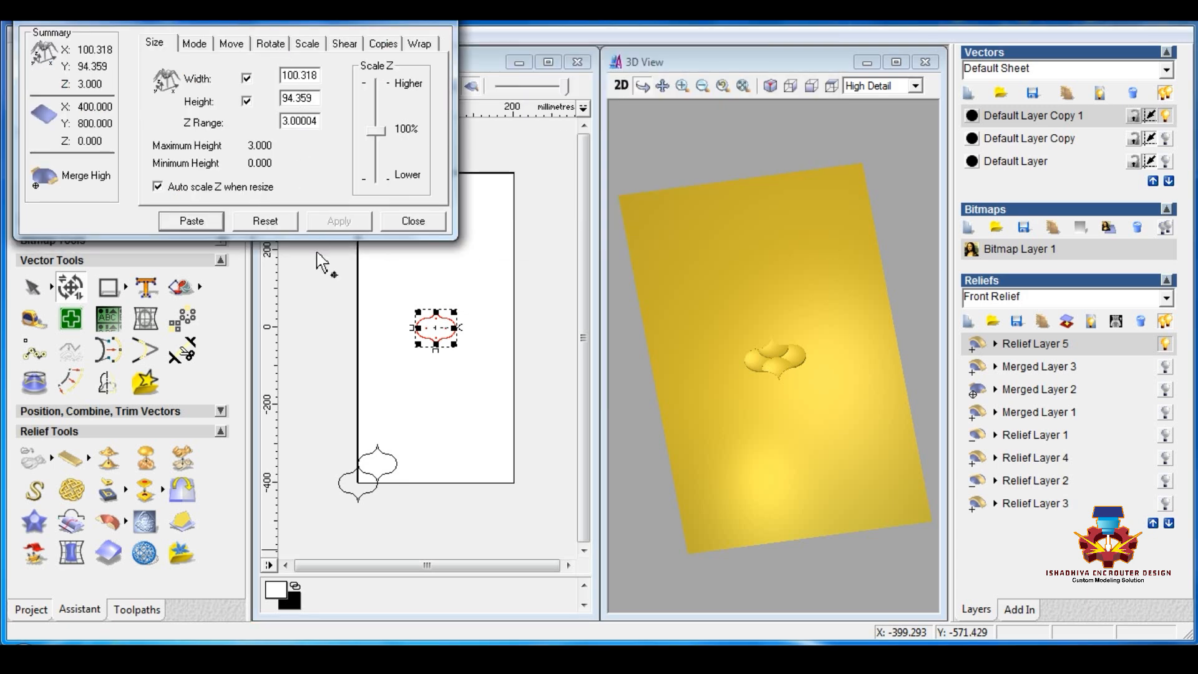
# Activate Merged Layer 3 and show the Default Layer Copy vectors over its relief, selecting all vectors for comparison.
pyautogui.click(376, 360)
pyautogui.scroll(1, 426, 332)
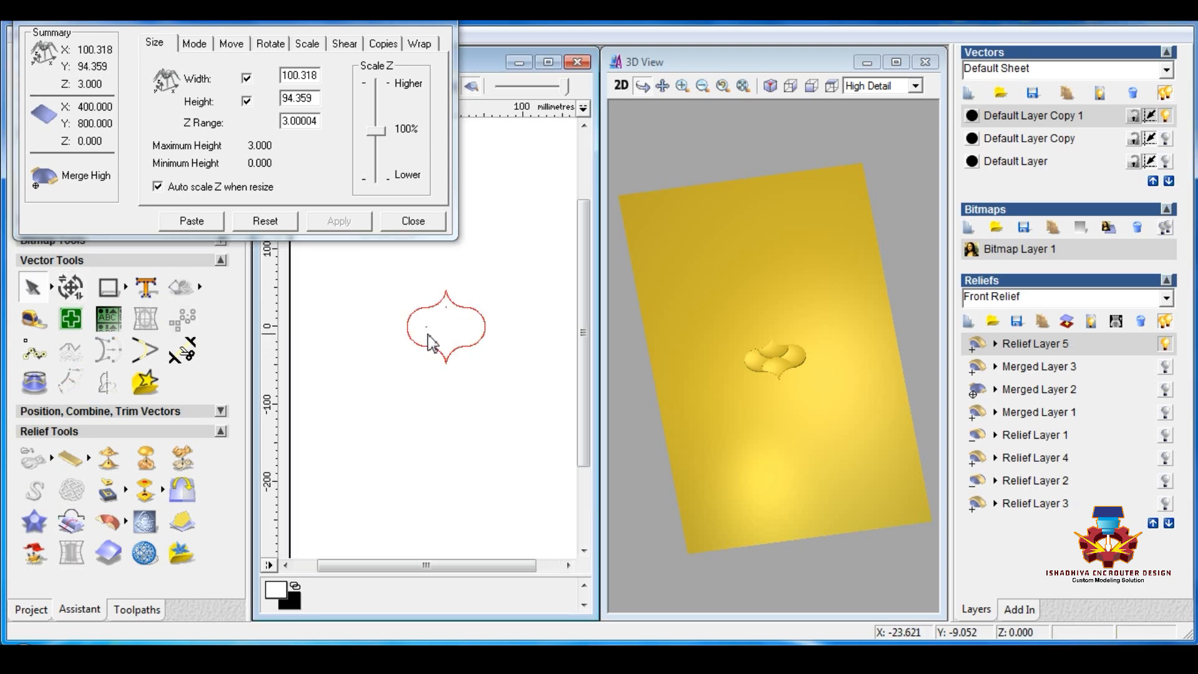
pyautogui.scroll(1, 464, 315)
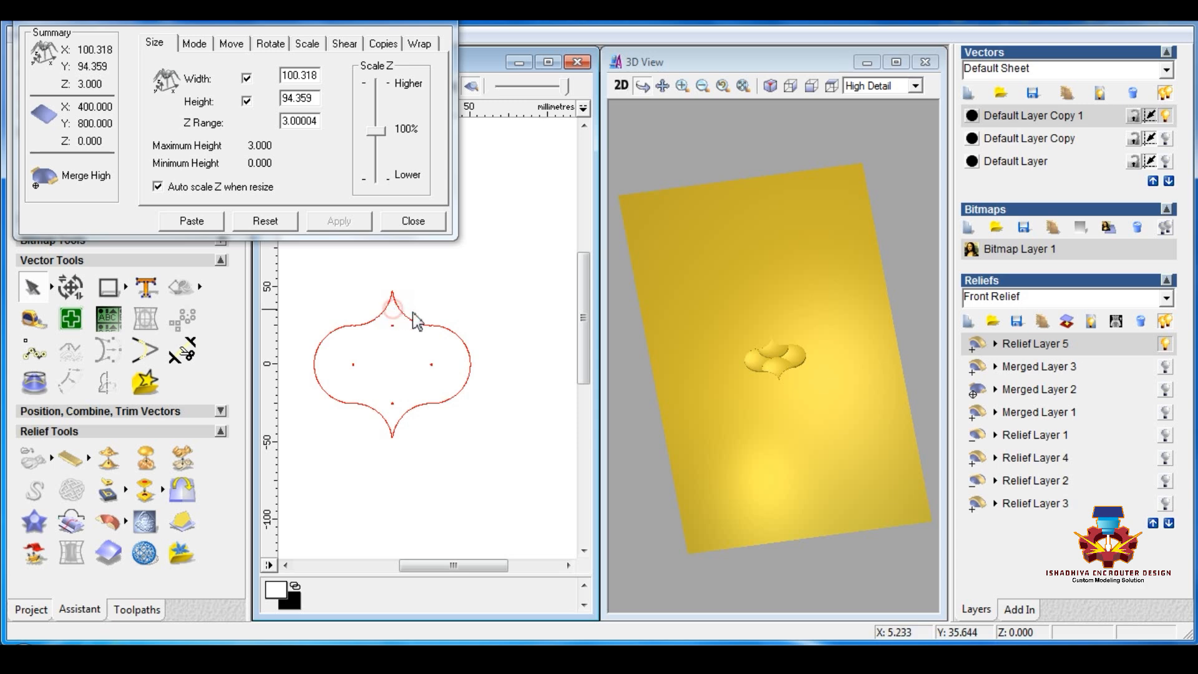
pyautogui.click(1061, 375)
pyautogui.scroll(2, 391, 311)
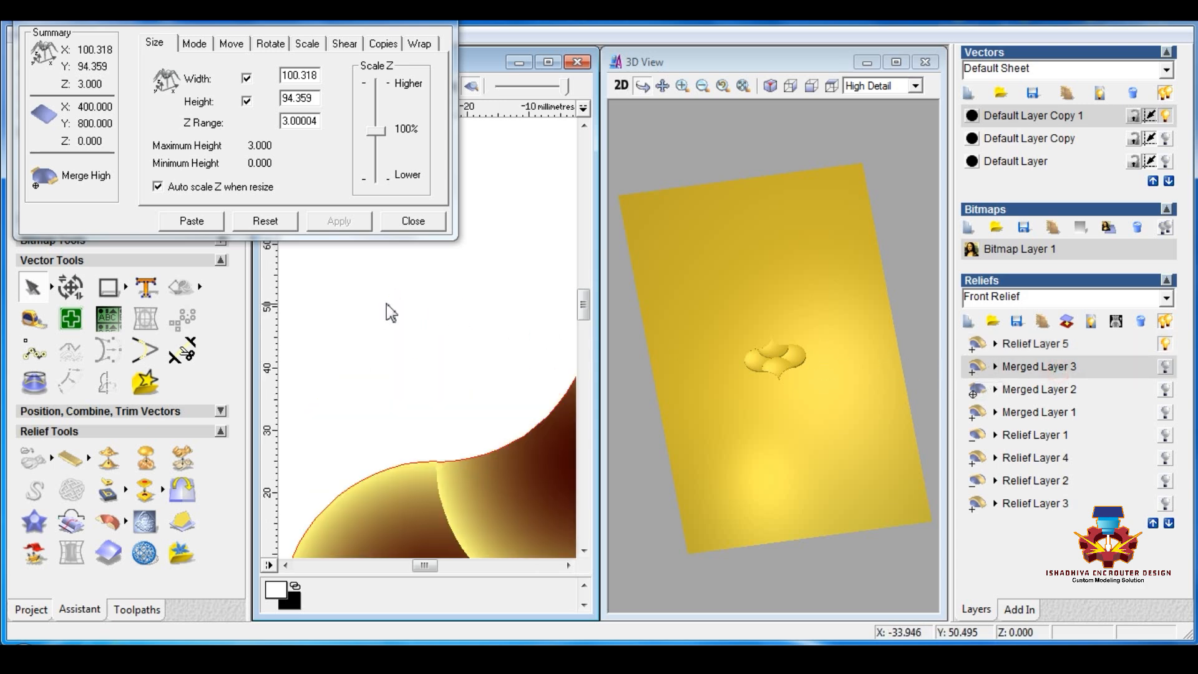
pyautogui.scroll(-2, 481, 365)
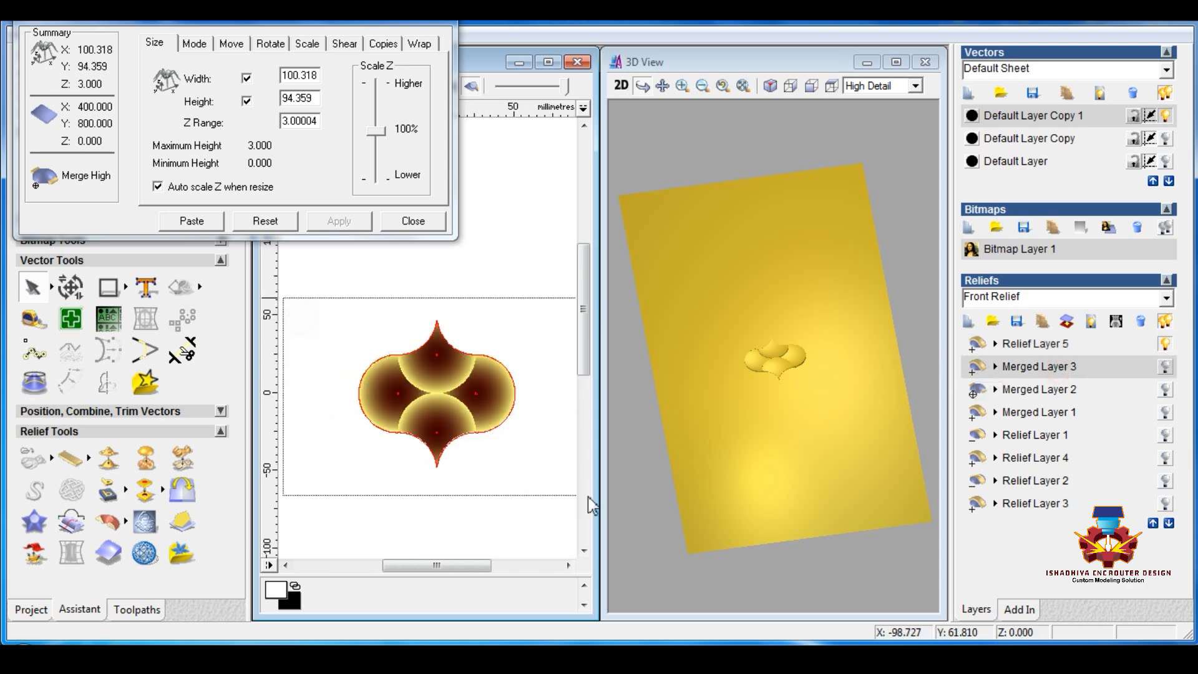
pyautogui.scroll(1, 436, 330)
pyautogui.click(1165, 138)
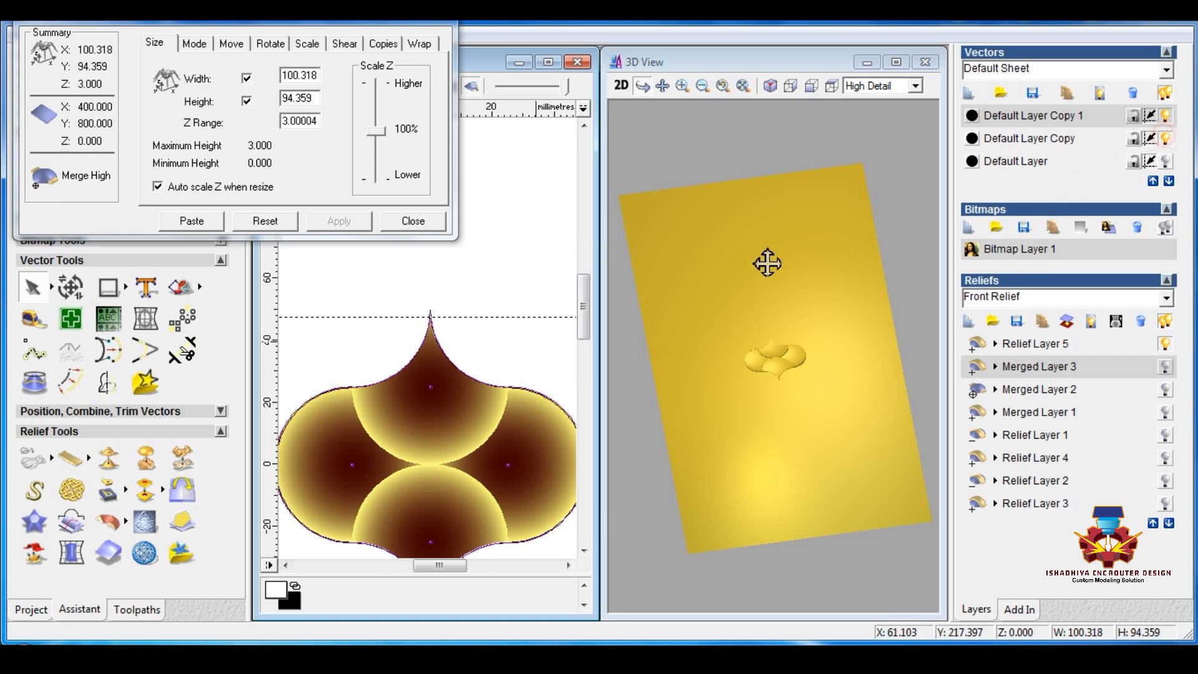
pyautogui.scroll(-1, 484, 306)
pyautogui.click(506, 318)
pyautogui.hotkey('ctrl', 'a')
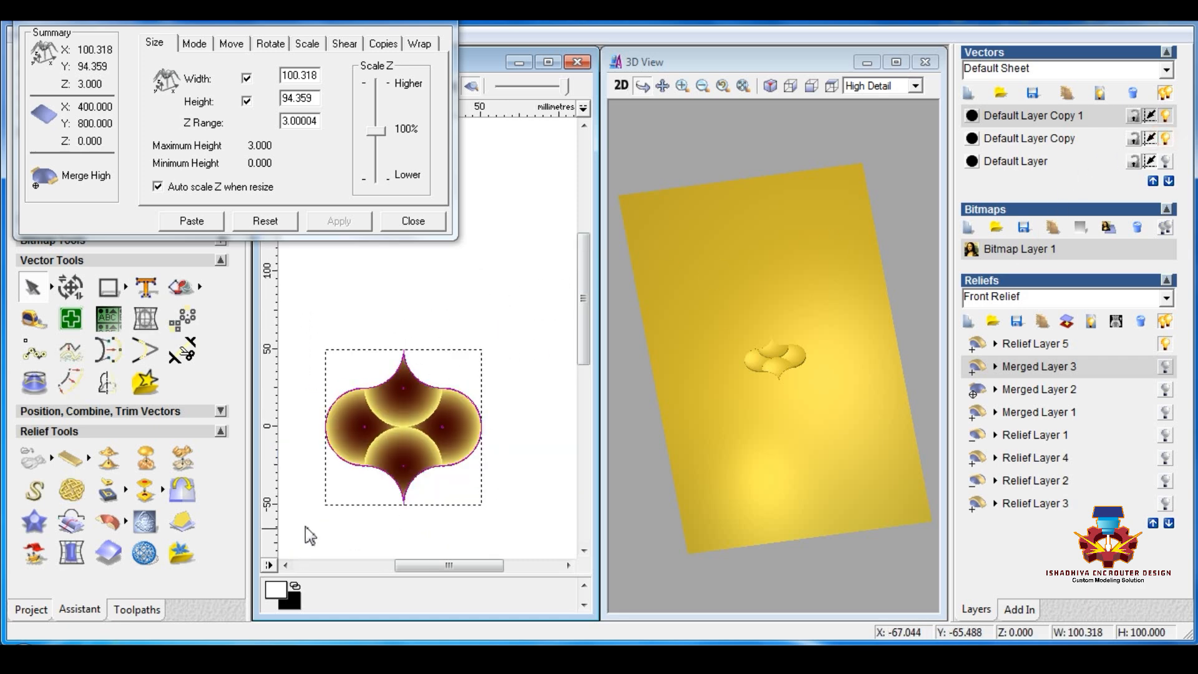
# Compare the relief's upper tip with the tile outline, and close the pending relief paste.
pyautogui.scroll(1, 397, 425)
pyautogui.scroll(2, 543, 190)
pyautogui.scroll(1, 434, 312)
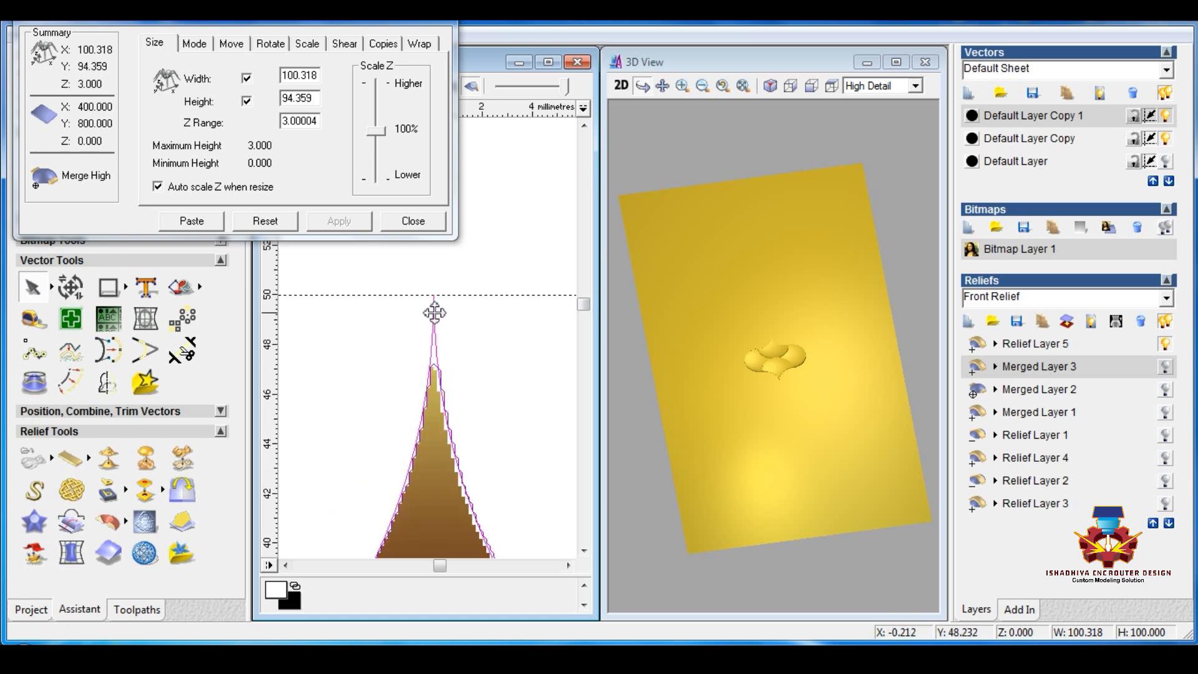
pyautogui.scroll(-4, 435, 318)
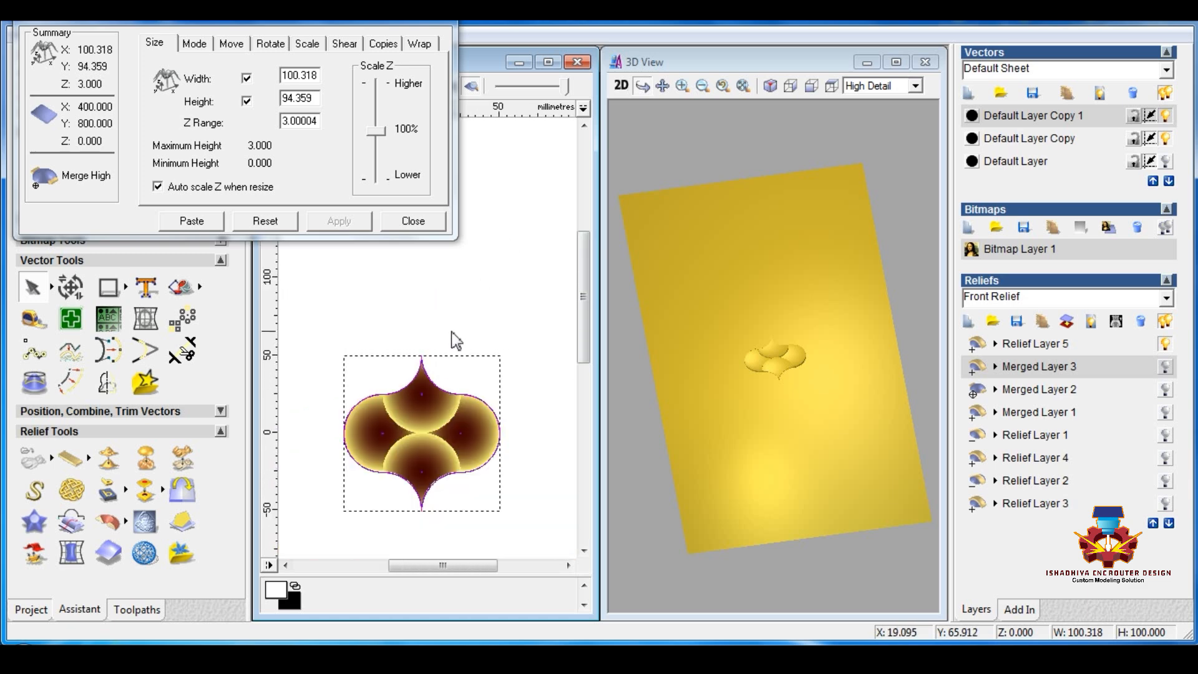
pyautogui.scroll(-2, 452, 333)
pyautogui.click(439, 393)
pyautogui.scroll(1, 441, 338)
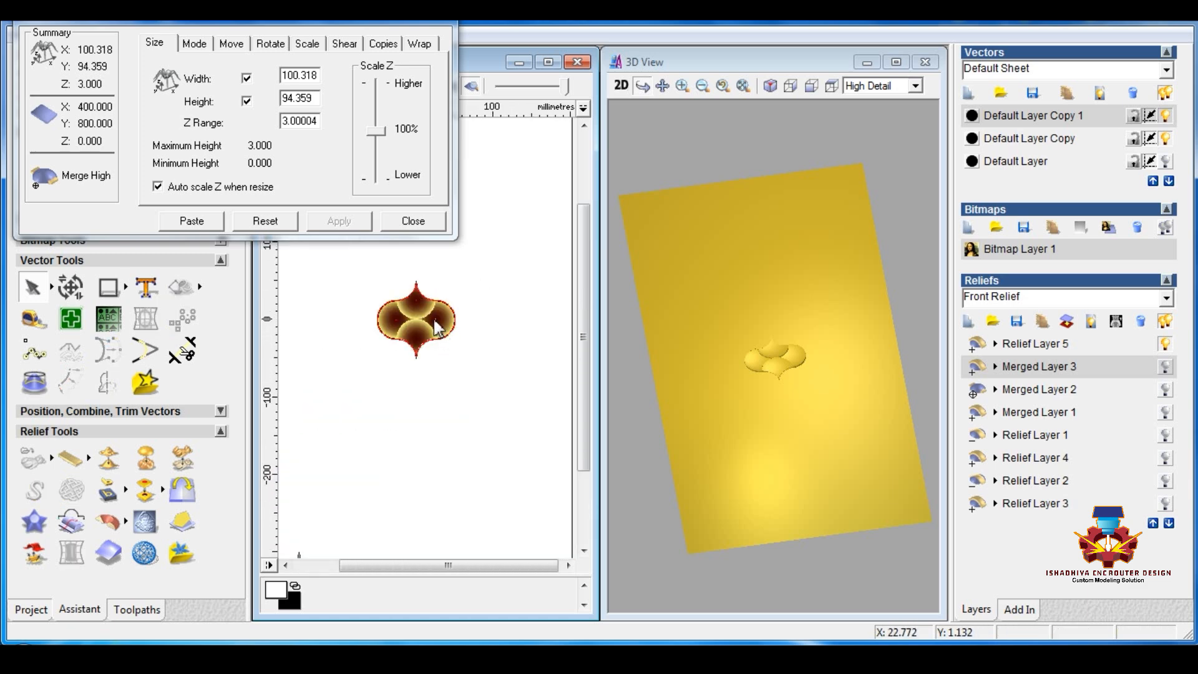
pyautogui.click(413, 221)
# Add a flat shape with a start height of 0.002 inside the central tile outline to Merged Layer 3.
pyautogui.scroll(2, 413, 309)
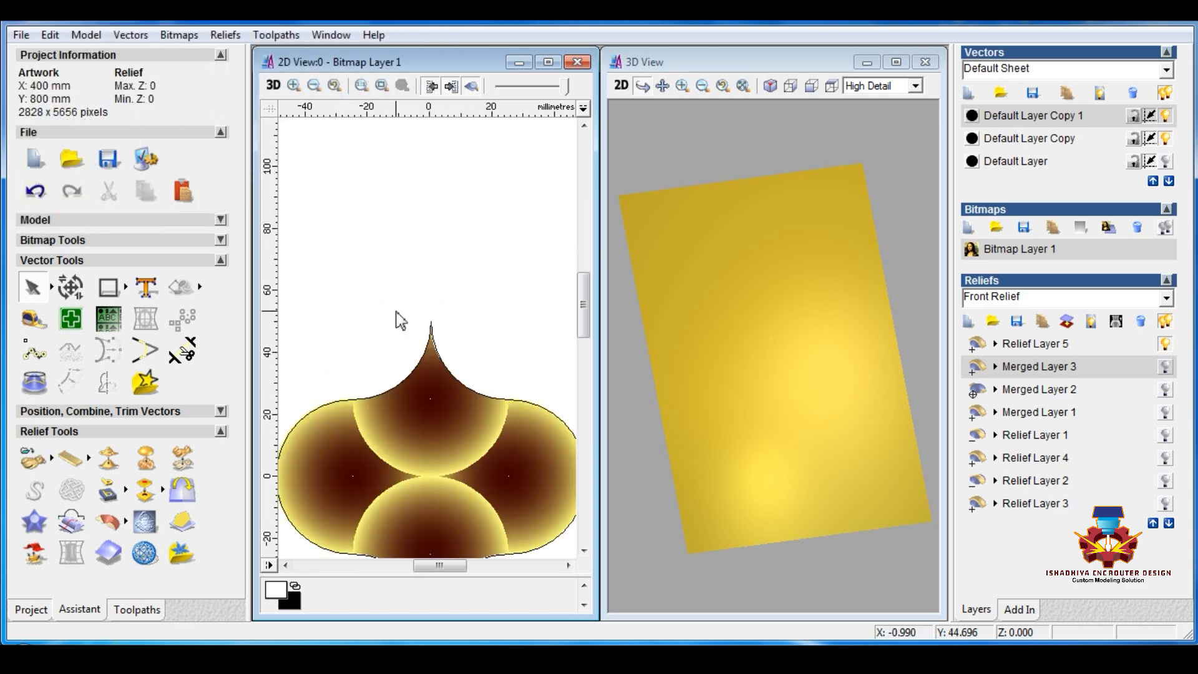
pyautogui.scroll(4, 431, 337)
pyautogui.click(429, 306)
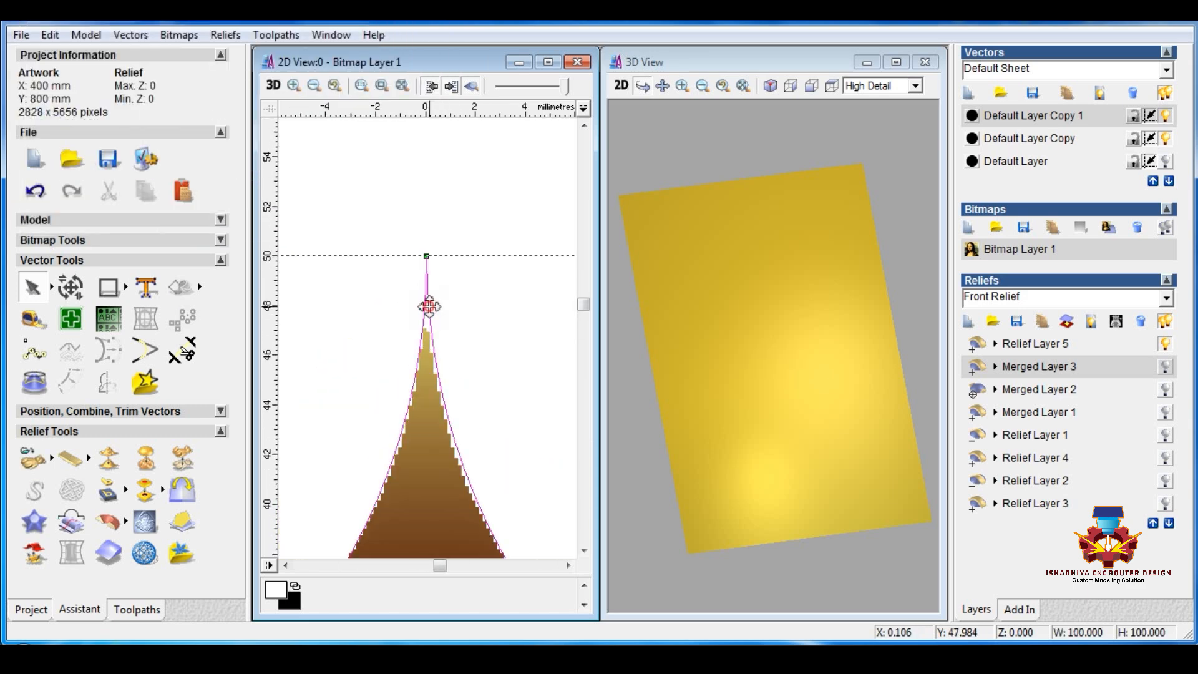
pyautogui.doubleClick(426, 310)
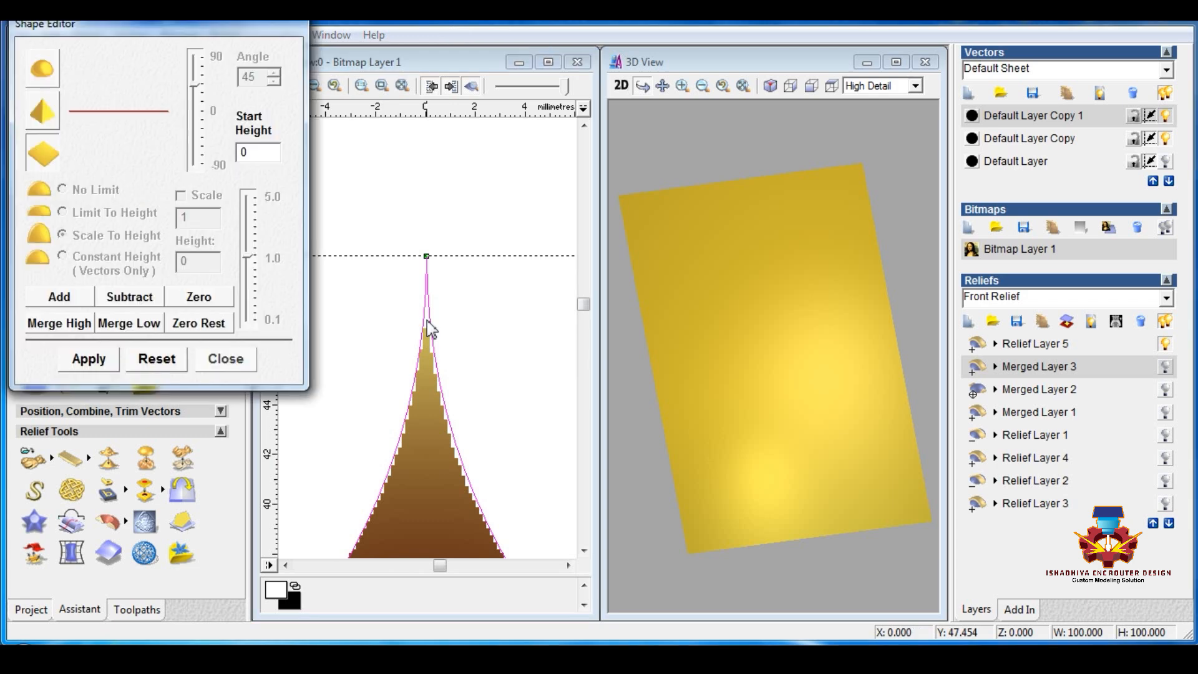
pyautogui.doubleClick(262, 151)
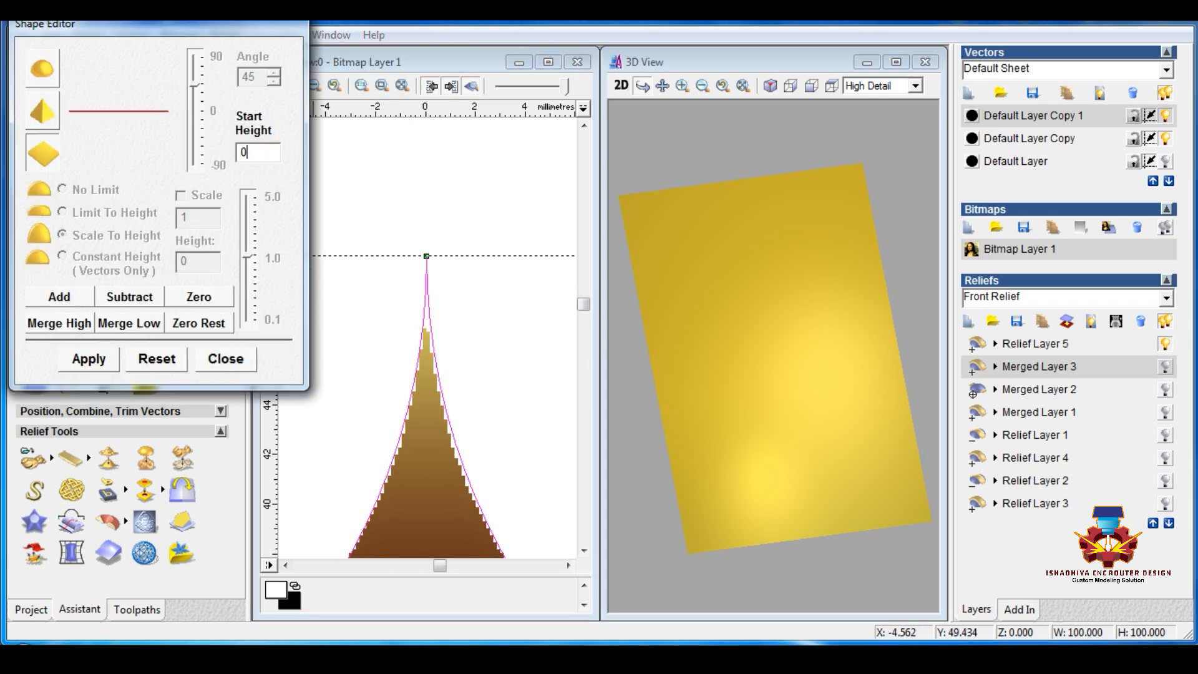
pyautogui.click(60, 297)
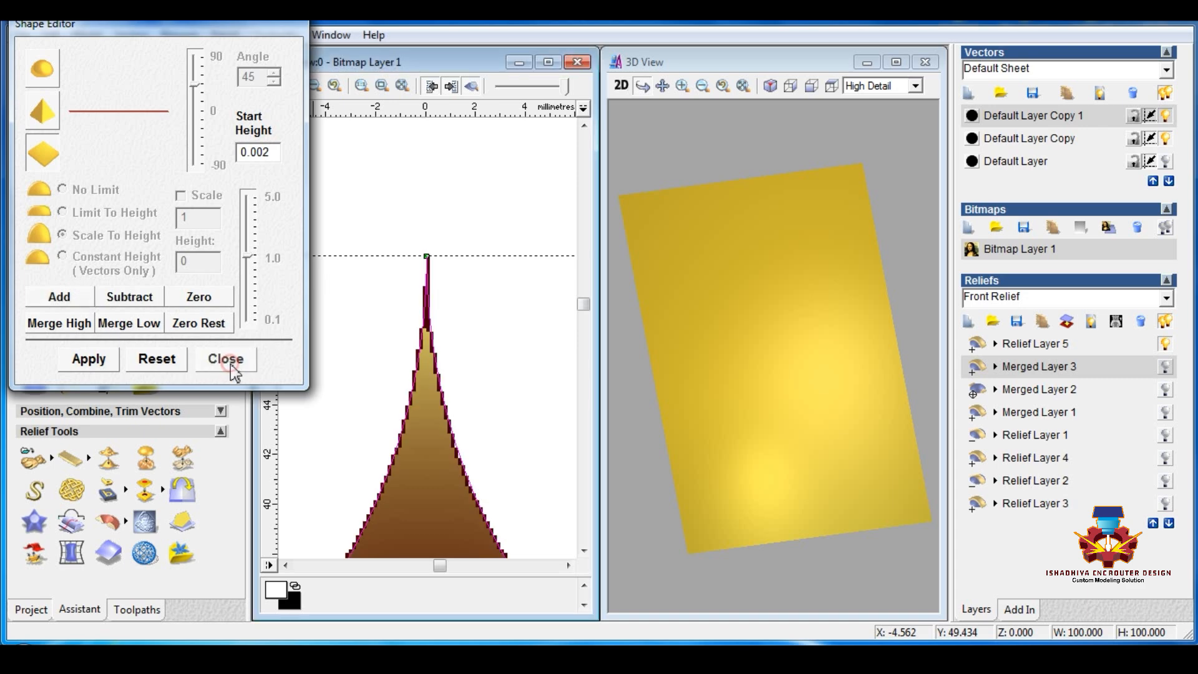
pyautogui.click(225, 359)
# Save Merged Layer 3 to the Desktop as the relief file 100x100, replacing the existing file.
pyautogui.click(1018, 321)
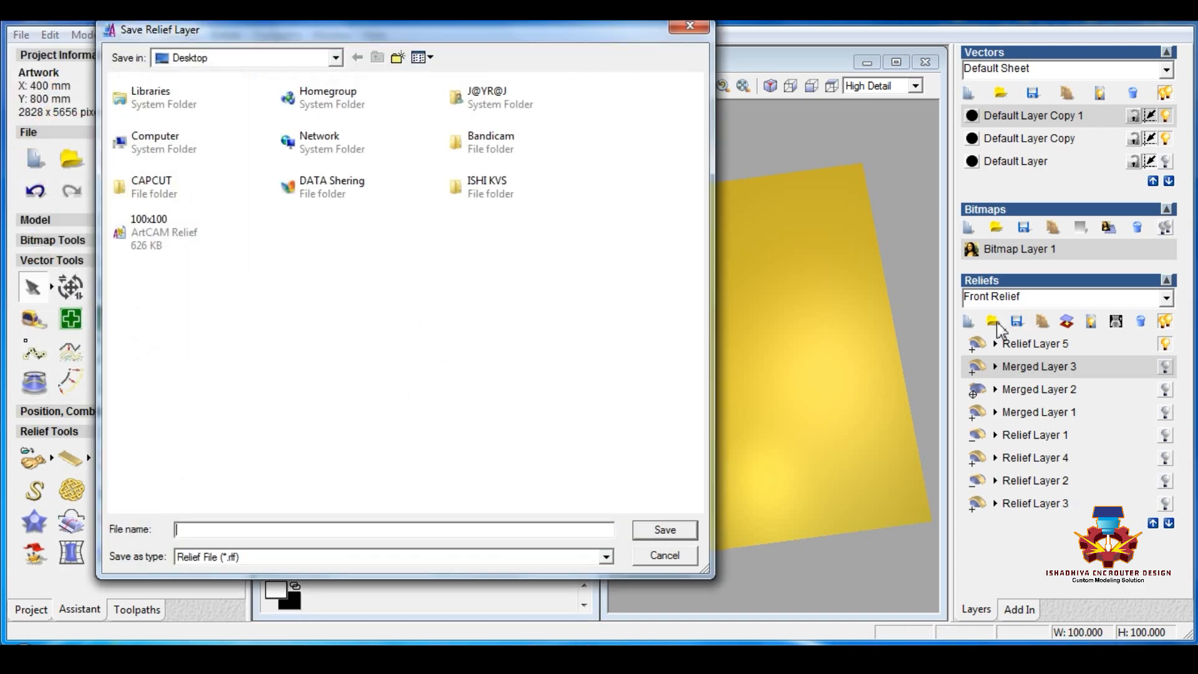
pyautogui.click(247, 240)
pyautogui.click(661, 529)
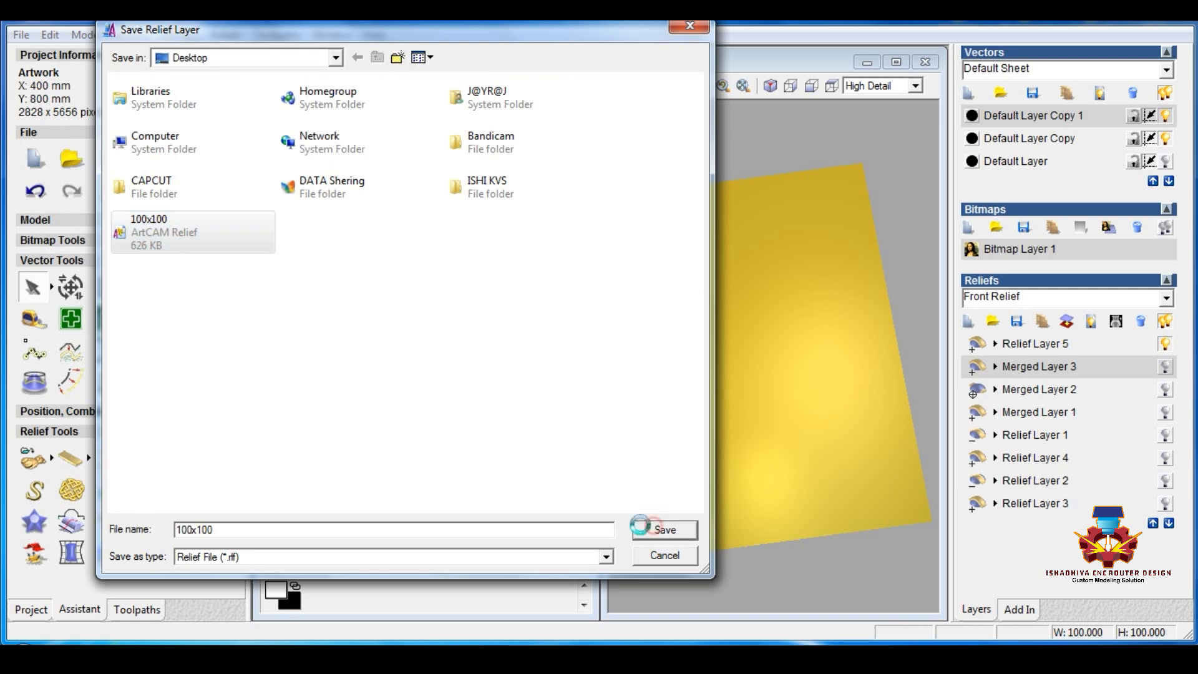
pyautogui.click(652, 338)
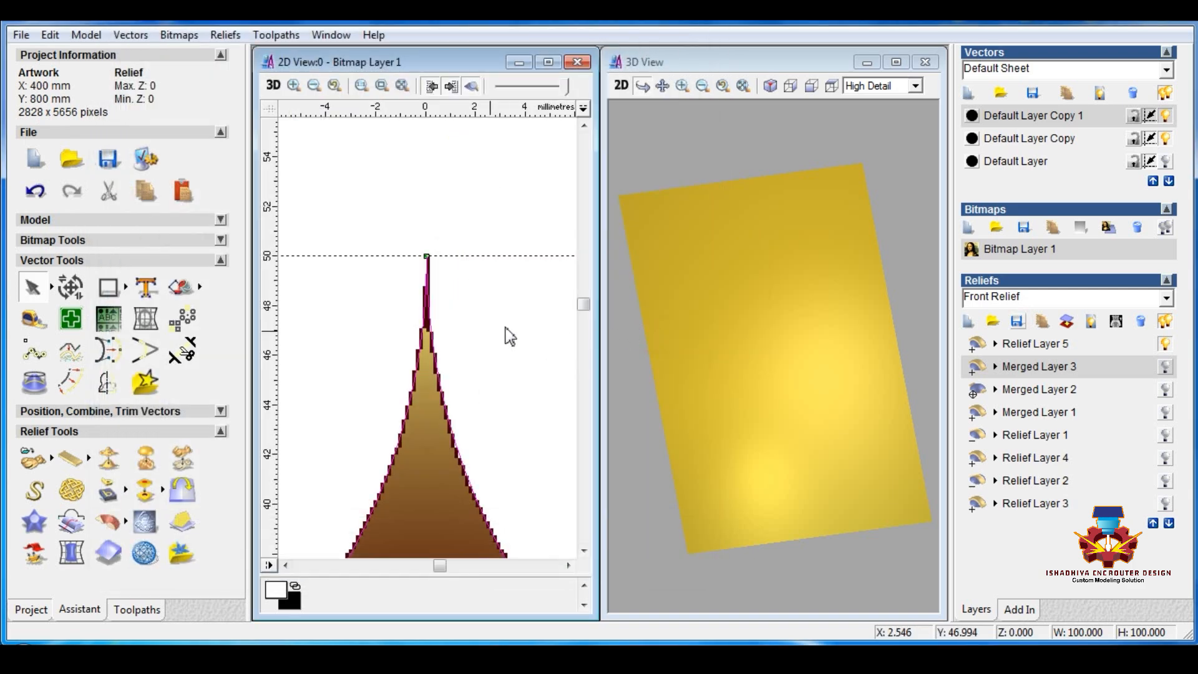
# Activate Relief Layer 5 and load the 100x100 relief from the Desktop clipart library as a pending paste.
pyautogui.click(1043, 345)
pyautogui.click(538, 328)
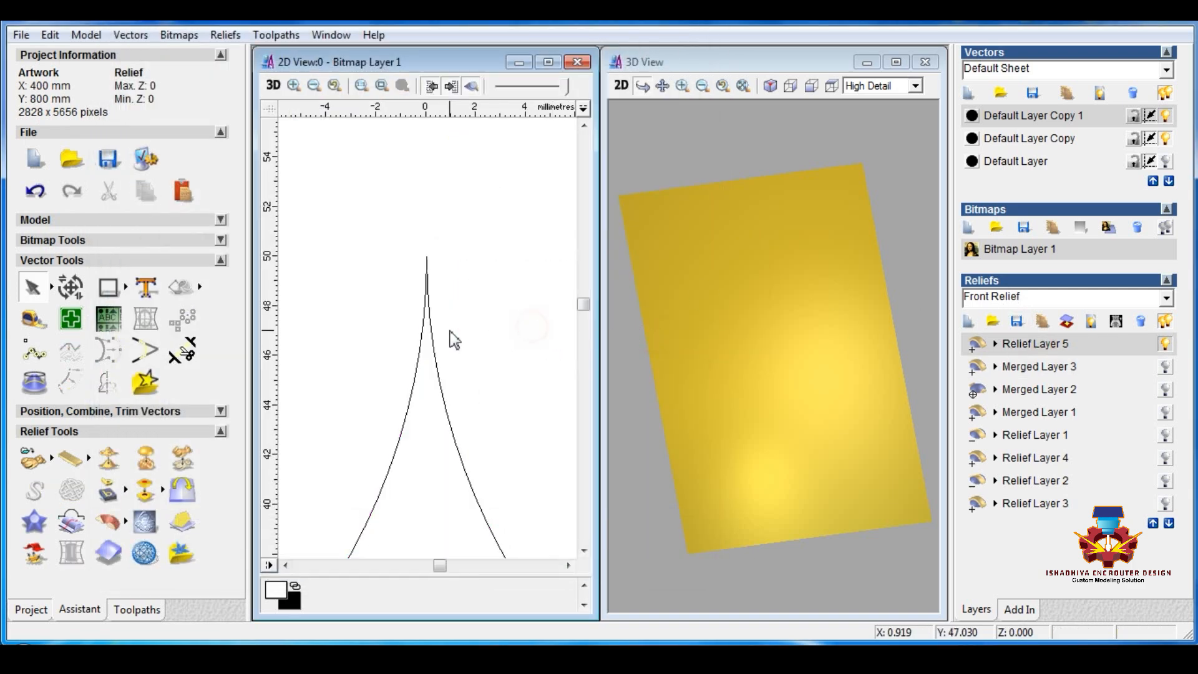
pyautogui.scroll(-1, 412, 344)
pyautogui.scroll(-2, 435, 256)
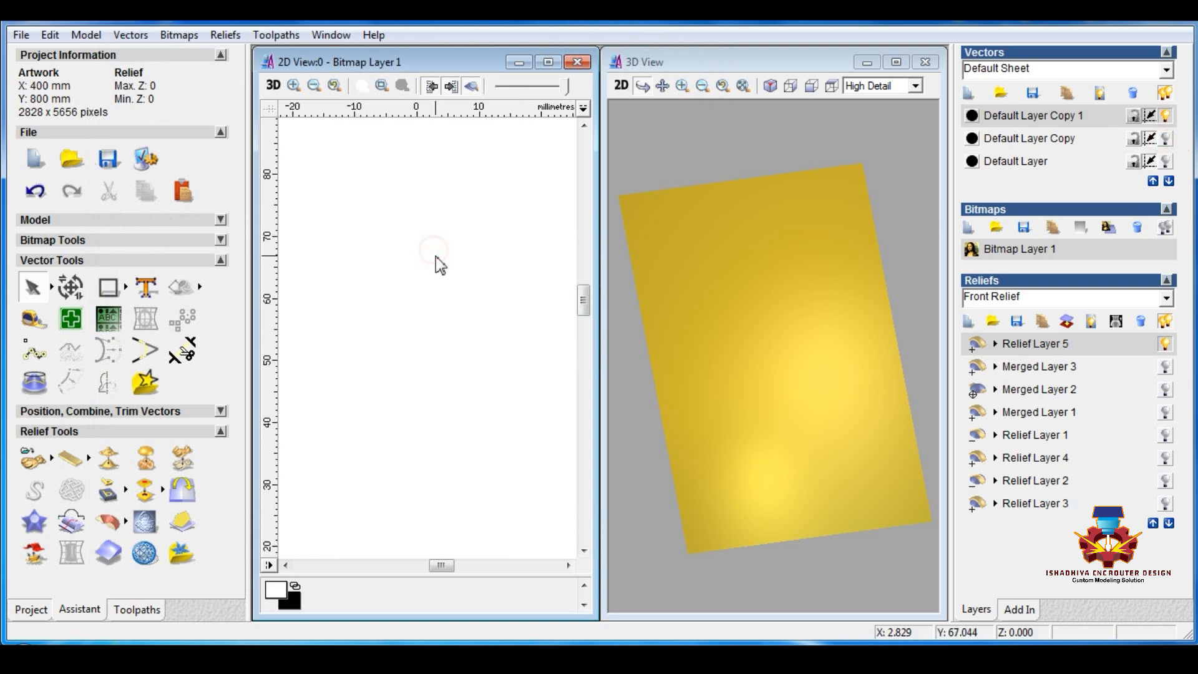
pyautogui.scroll(-1, 436, 265)
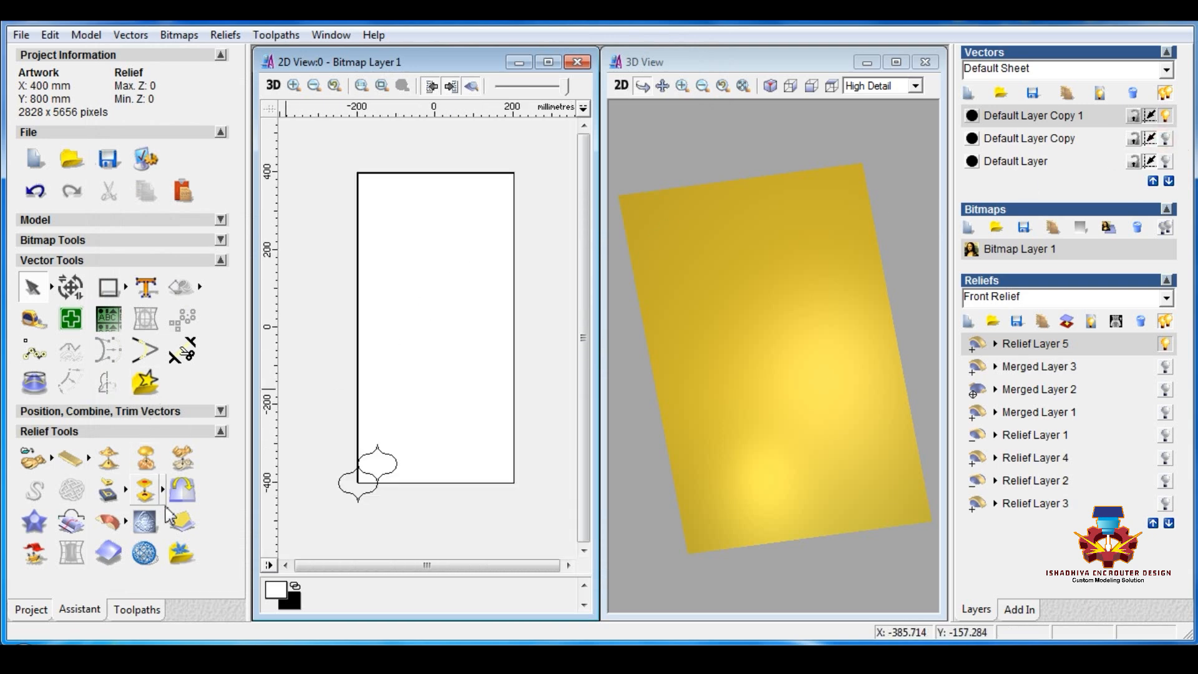
pyautogui.click(181, 552)
pyautogui.doubleClick(55, 245)
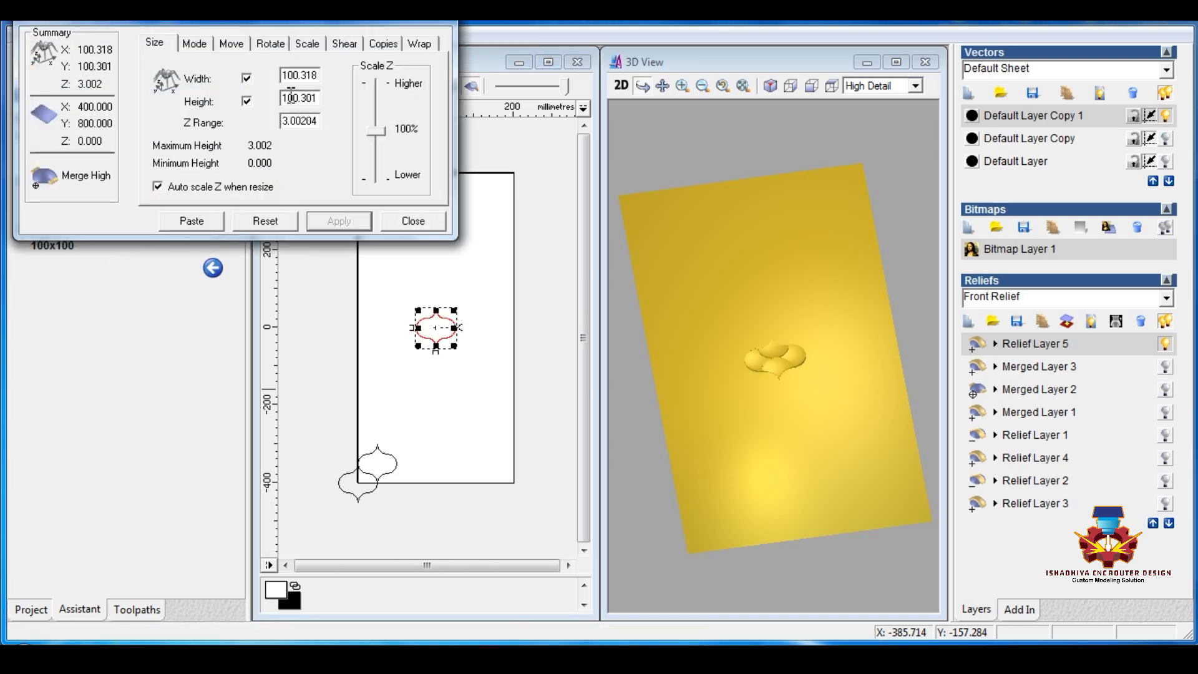
# Resize the pending relief to a width and height of 100 mm with a Z range of 3.
pyautogui.moveTo(302, 99); pyautogui.dragTo(360, 76)
pyautogui.press('BackSpace')
pyautogui.press('BackSpace')
pyautogui.moveTo(300, 120); pyautogui.dragTo(362, 120)
pyautogui.press('BackSpace')
pyautogui.click(338, 222)
# Align the pending relief's left and bottom edges with the tile outline centred on the page's lower-left corner.
pyautogui.click(367, 299)
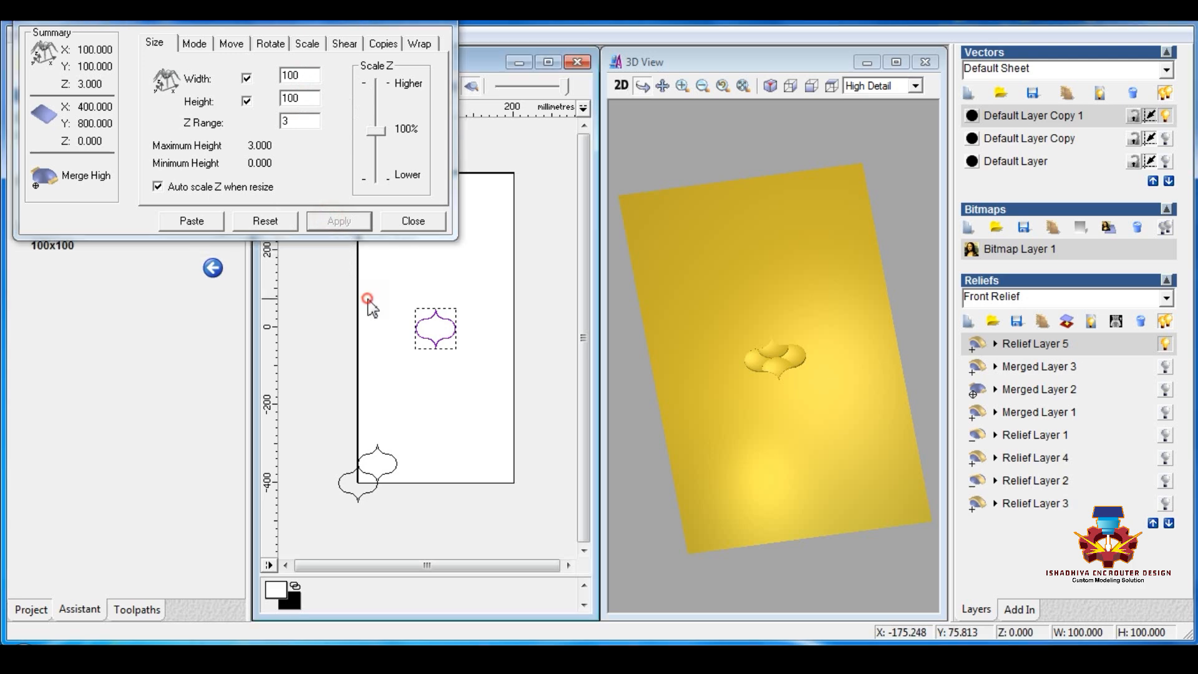
pyautogui.moveTo(395, 292); pyautogui.dragTo(495, 367)
pyautogui.keyDown('shift'); pyautogui.click(346, 474); pyautogui.keyUp('shift')
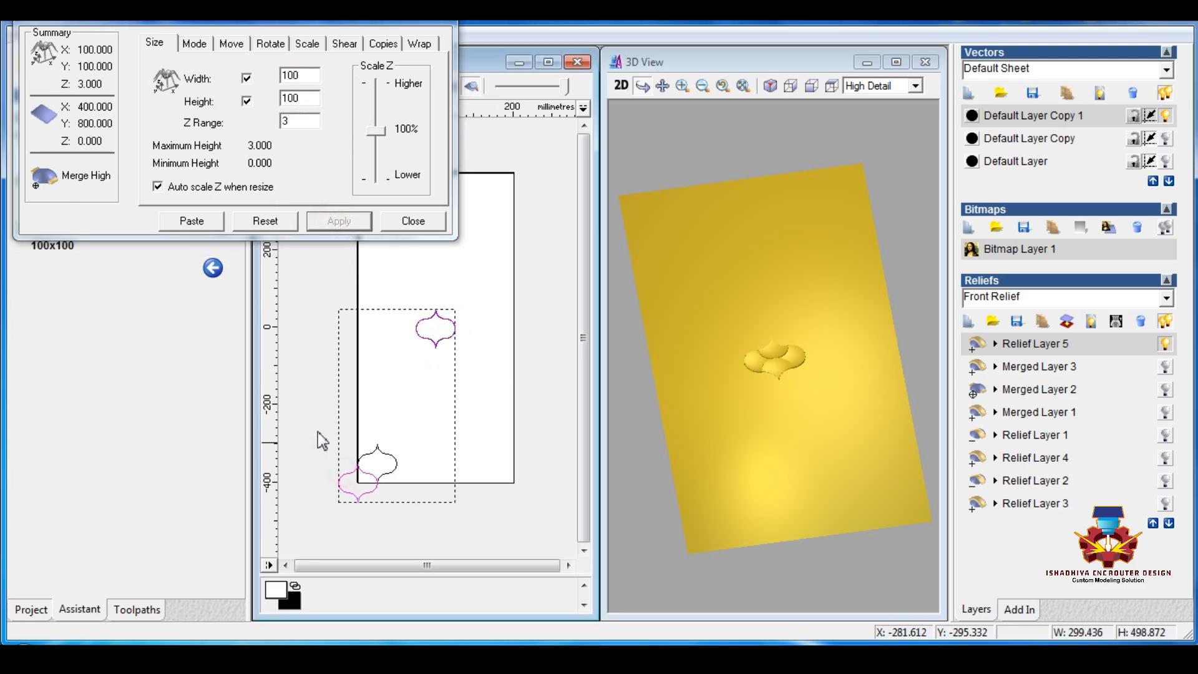
pyautogui.moveTo(228, 23); pyautogui.dragTo(376, 19)
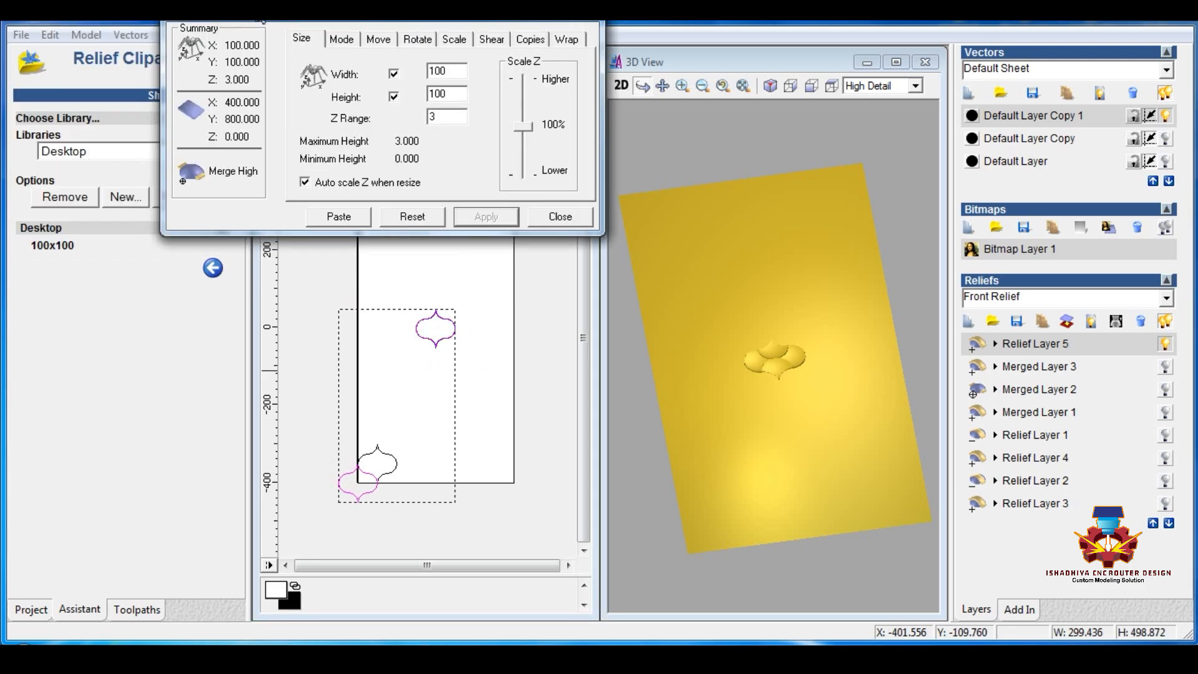
pyautogui.moveTo(258, 19); pyautogui.dragTo(379, 19)
pyautogui.click(235, 96)
pyautogui.click(351, 20)
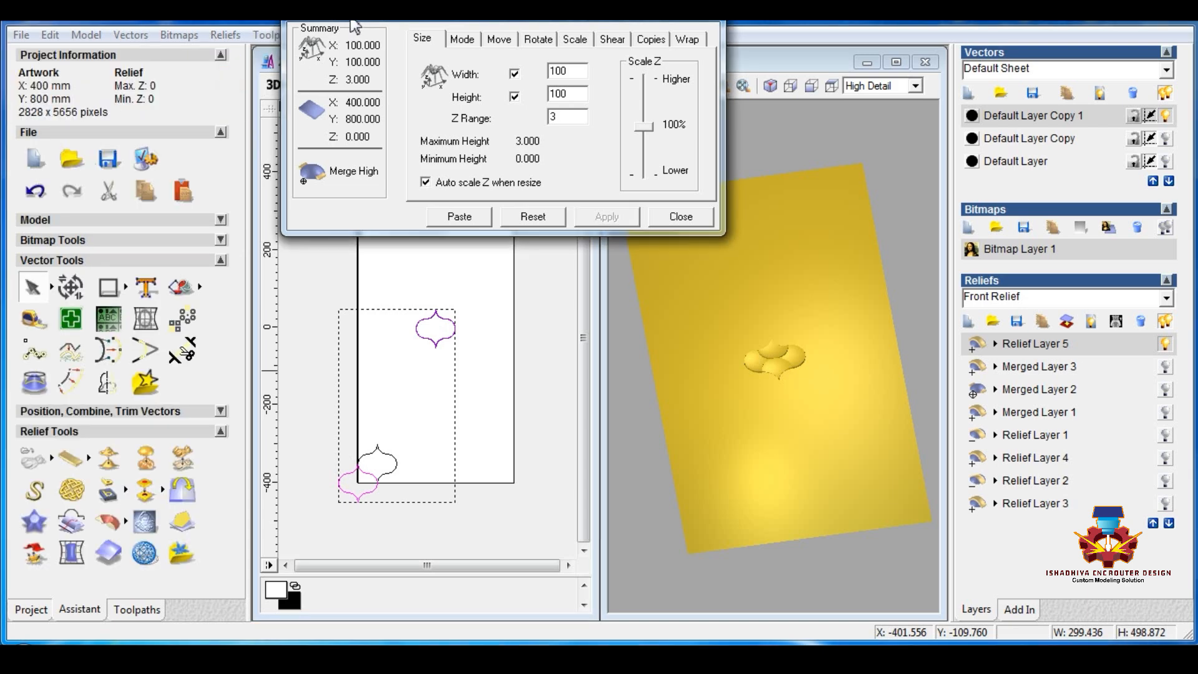
pyautogui.moveTo(352, 20); pyautogui.dragTo(79, 27)
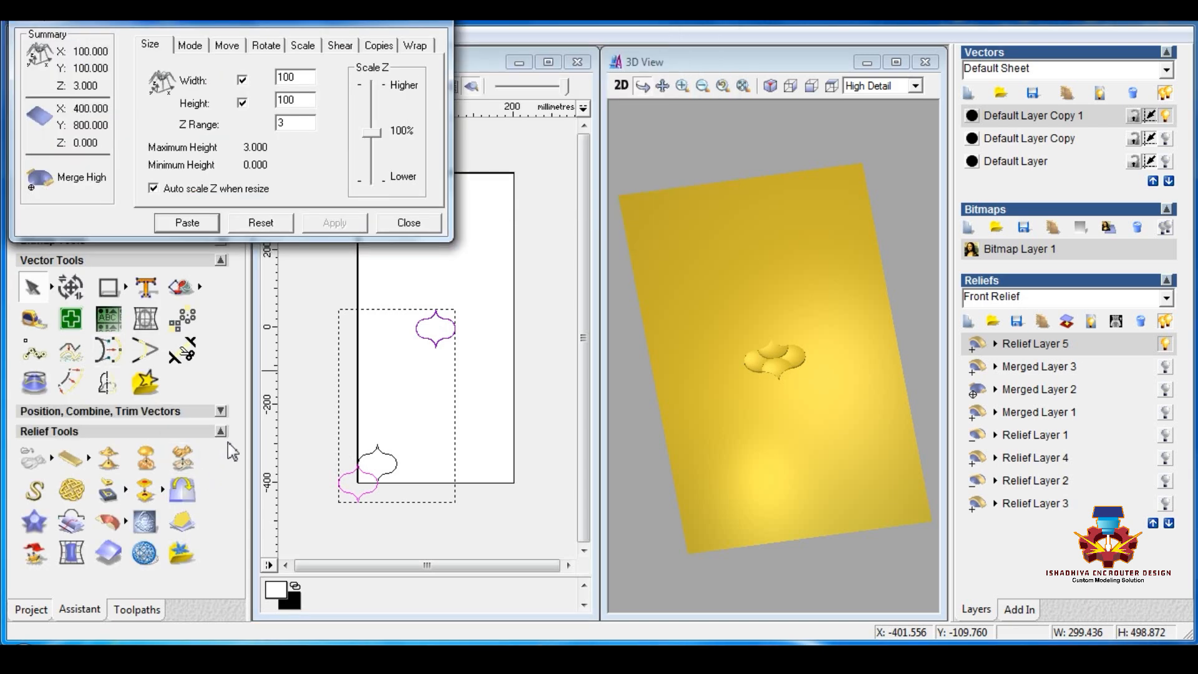
pyautogui.click(221, 410)
pyautogui.click(30, 439)
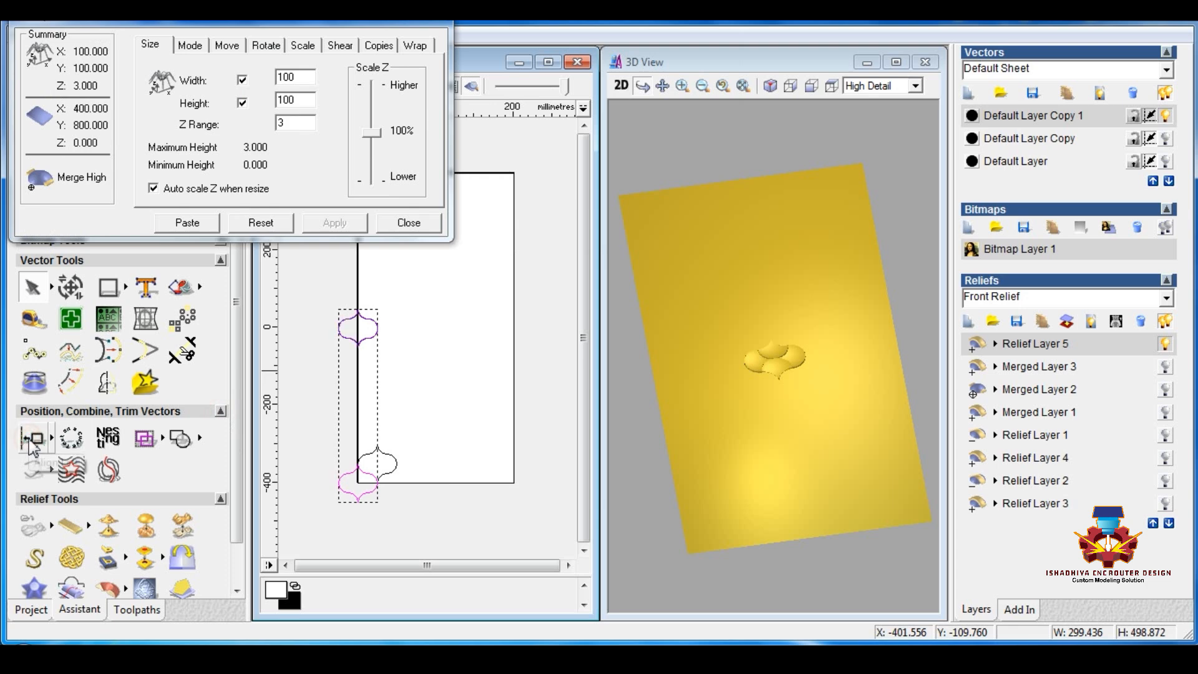
pyautogui.click(51, 438)
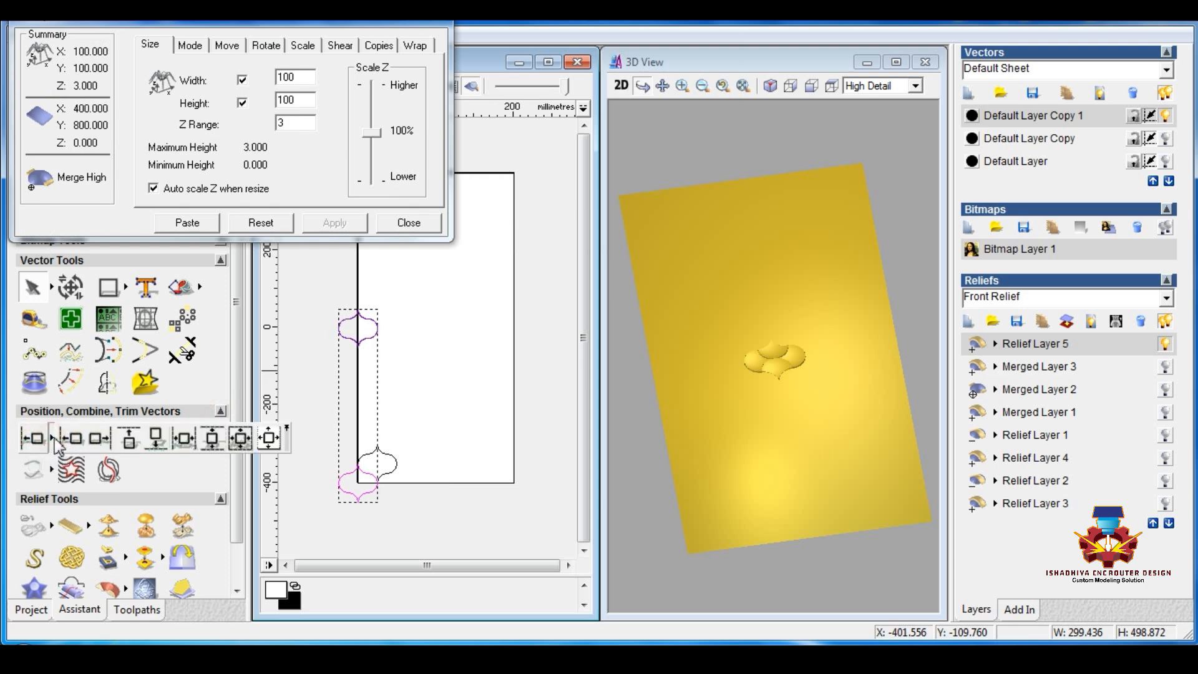
pyautogui.click(156, 440)
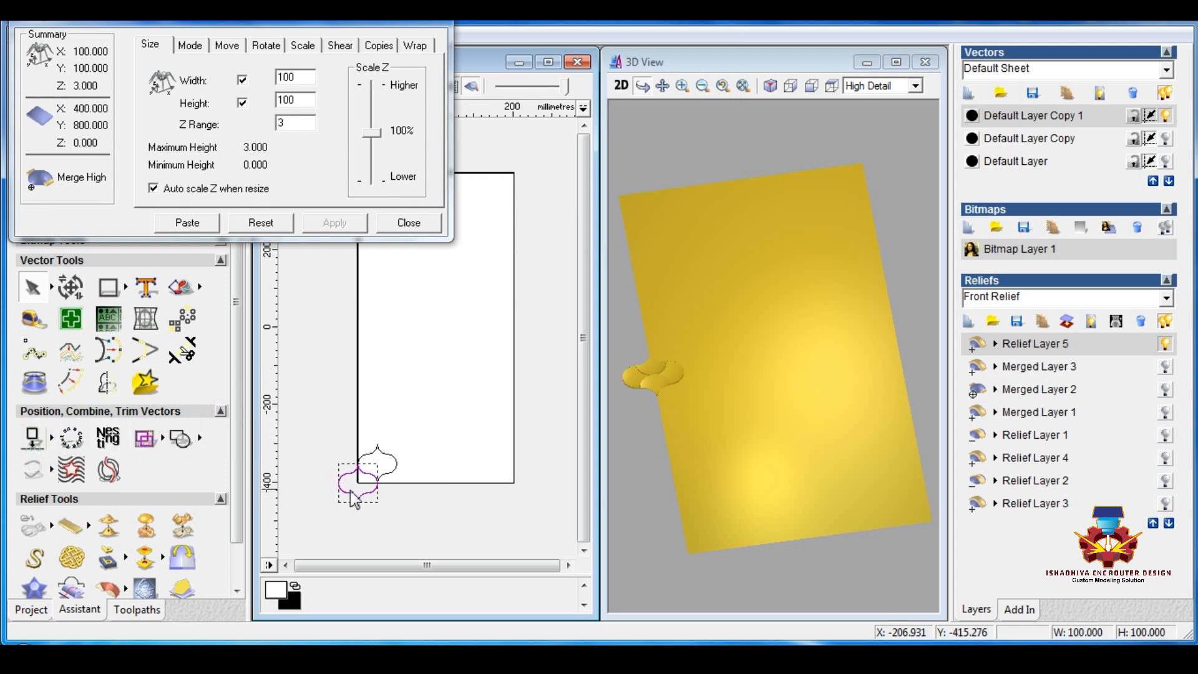
# Set the relief paste to linear copies with X and Y distances of 100.
pyautogui.click(228, 48)
pyautogui.click(189, 46)
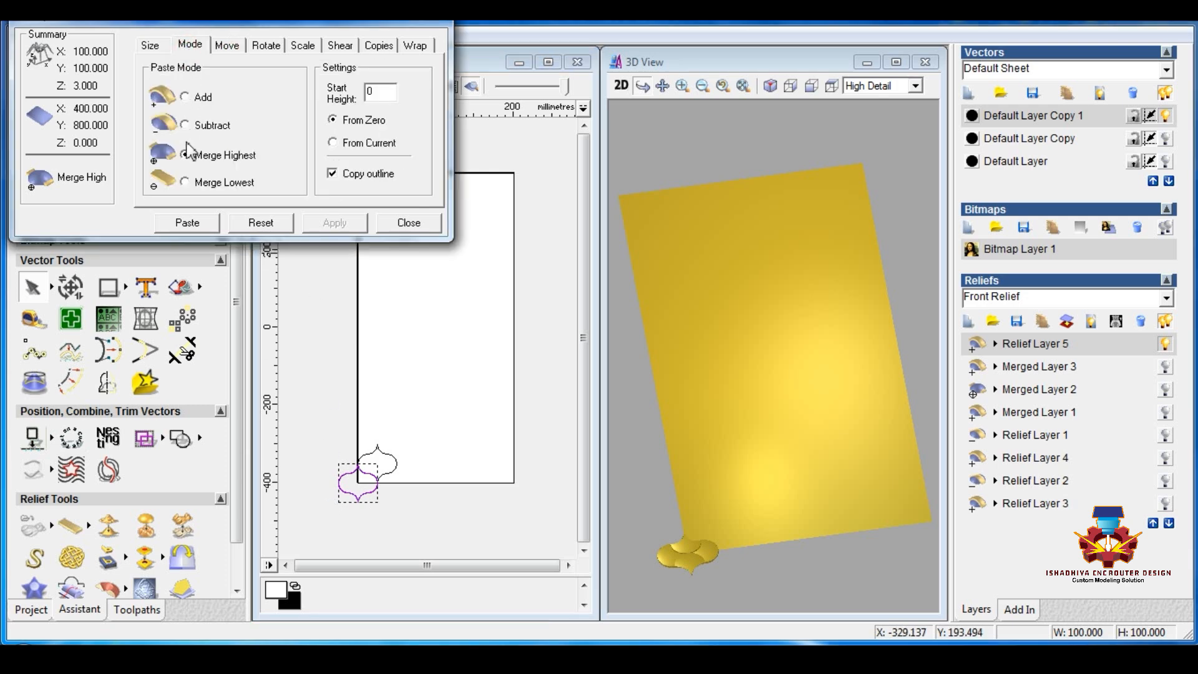
pyautogui.click(374, 46)
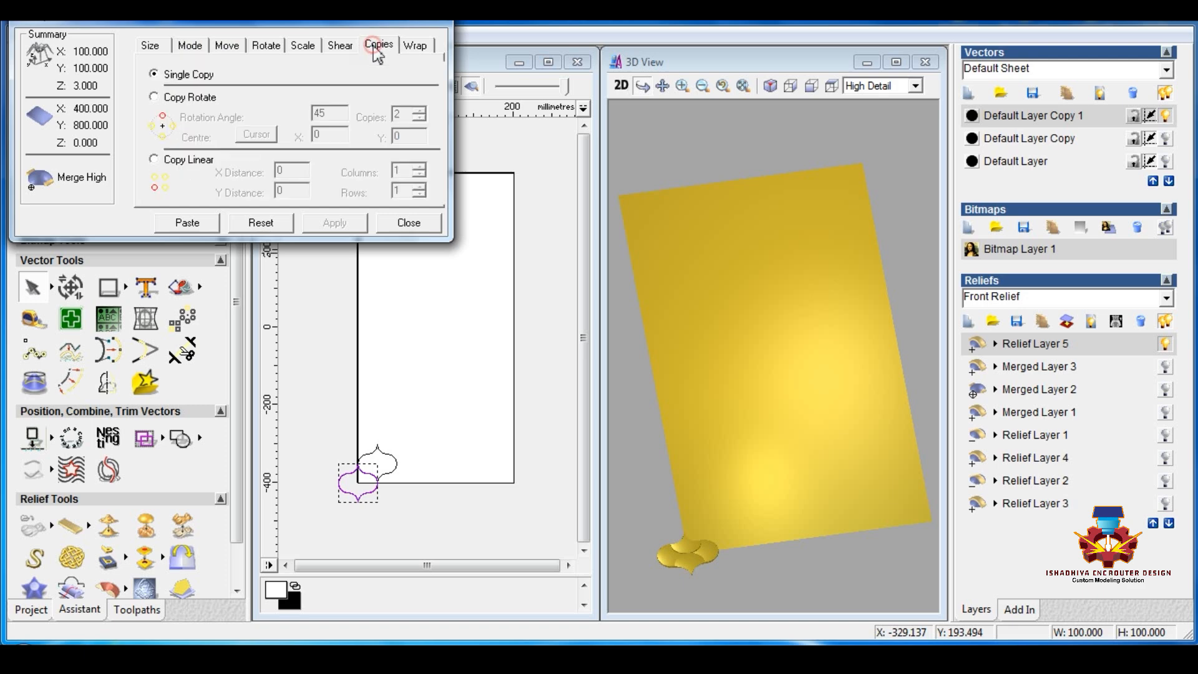
pyautogui.click(154, 159)
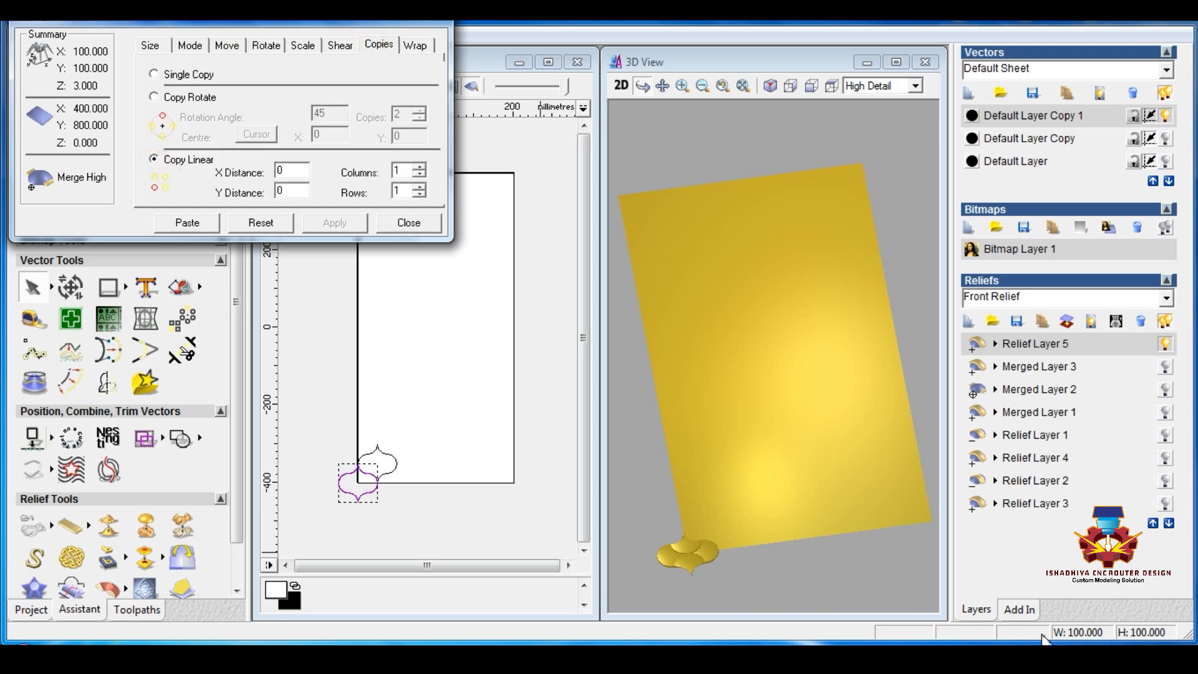
pyautogui.click(294, 172)
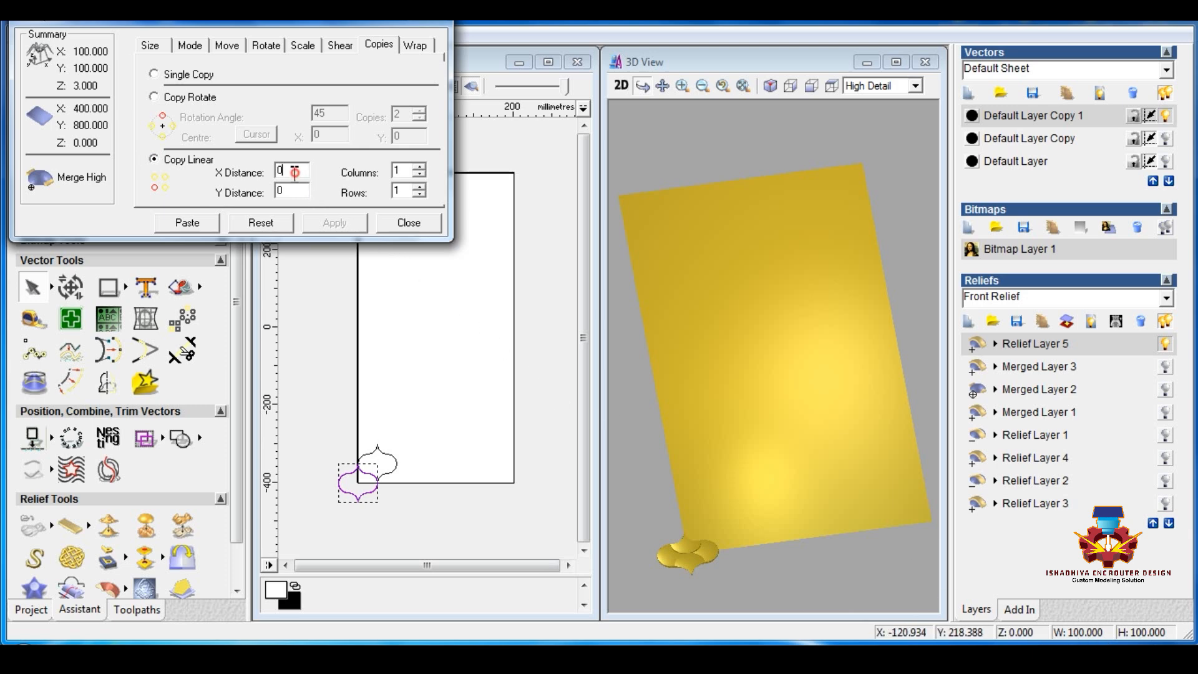
pyautogui.doubleClick(294, 172)
pyautogui.write('100')
pyautogui.moveTo(290, 191); pyautogui.dragTo(267, 192)
pyautogui.write('100')
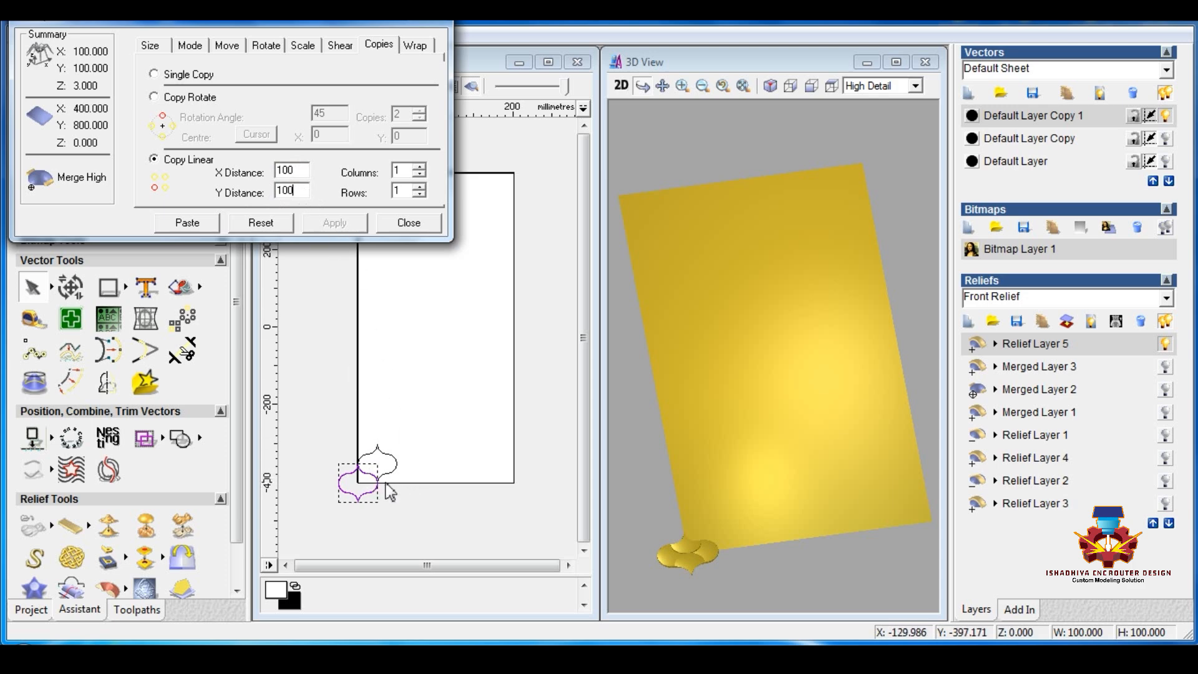
# Set the linear copies to 5 columns and 10 rows and paste the relief array.
pyautogui.doubleClick(402, 169)
pyautogui.write('5')
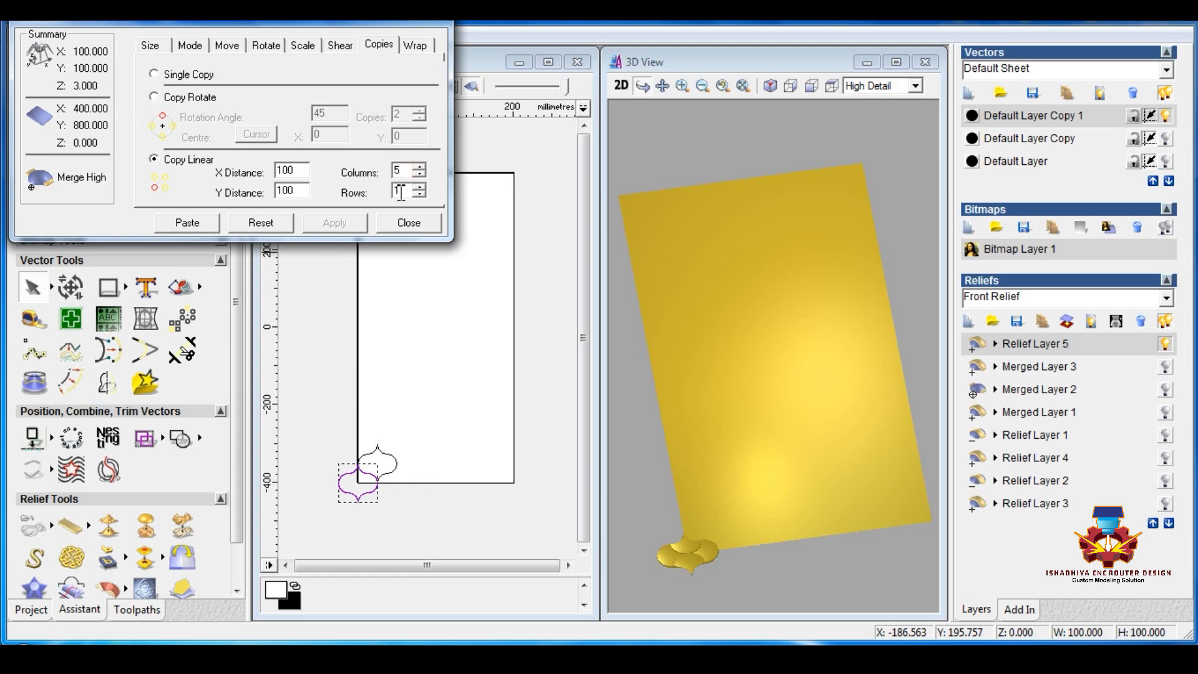
pyautogui.doubleClick(399, 192)
pyautogui.write('1')
pyautogui.doubleClick(398, 190)
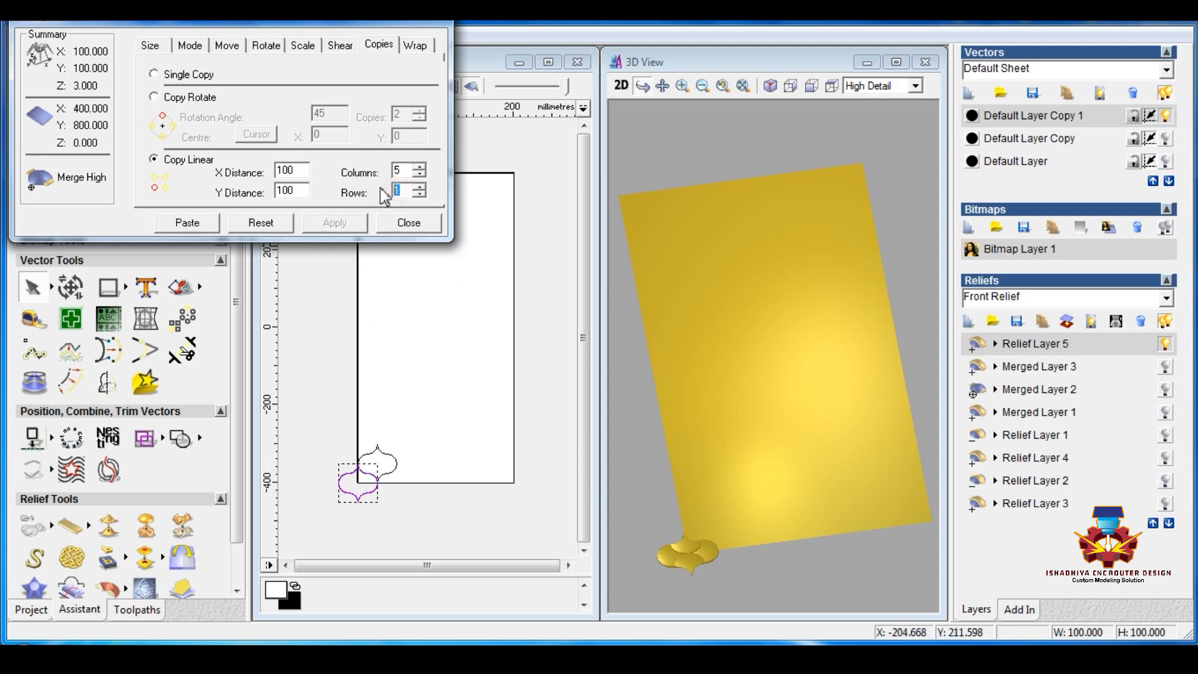
pyautogui.write('9')
pyautogui.moveTo(409, 191); pyautogui.dragTo(366, 199)
pyautogui.write('10')
pyautogui.click(204, 224)
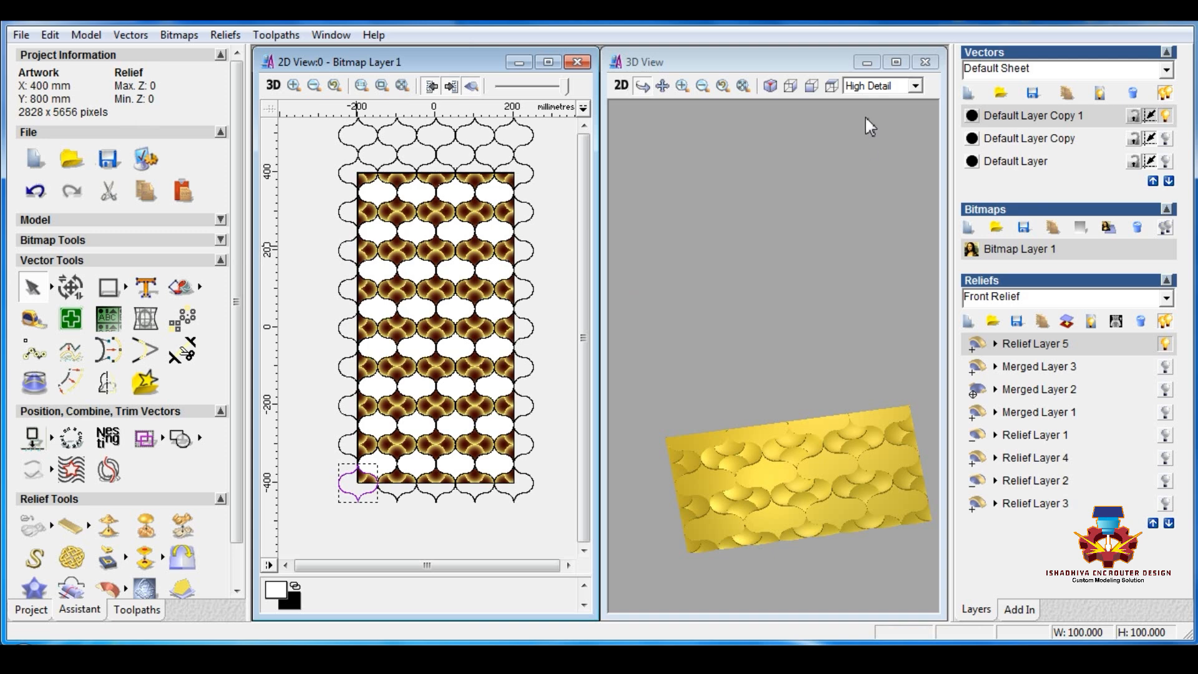
# Select the grouped outline vectors produced by the relief array and delete them, keeping the original tile outlines.
pyautogui.click(557, 176)
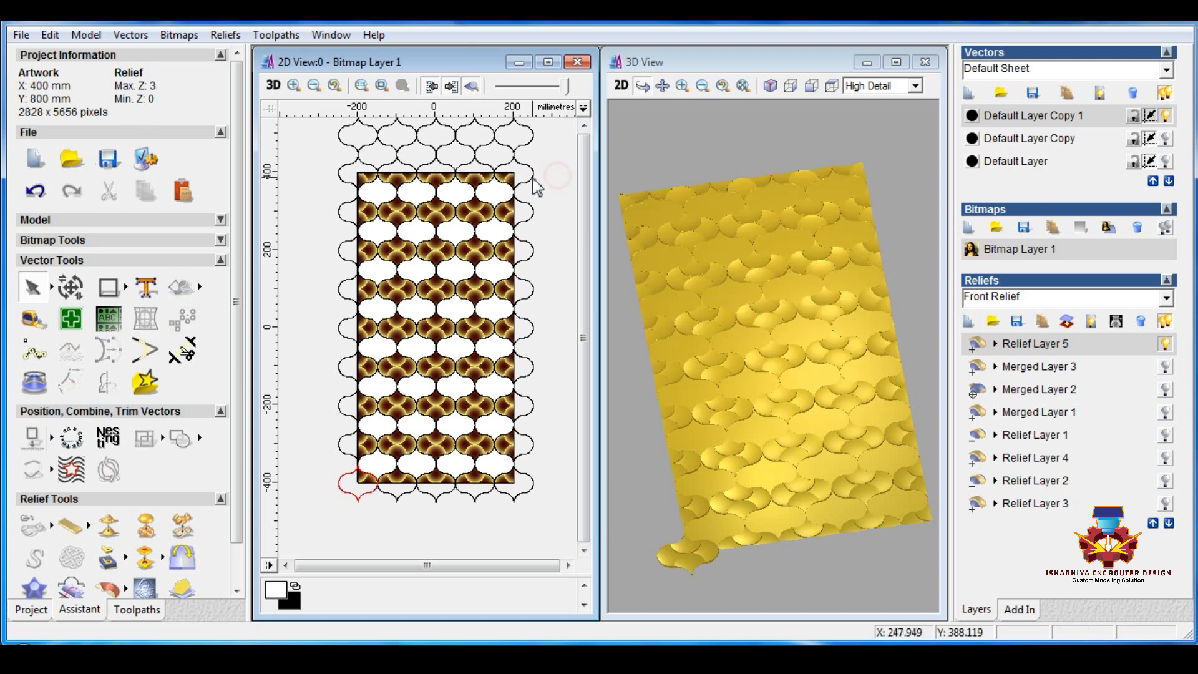
pyautogui.scroll(-3, 500, 209)
pyautogui.click(422, 252)
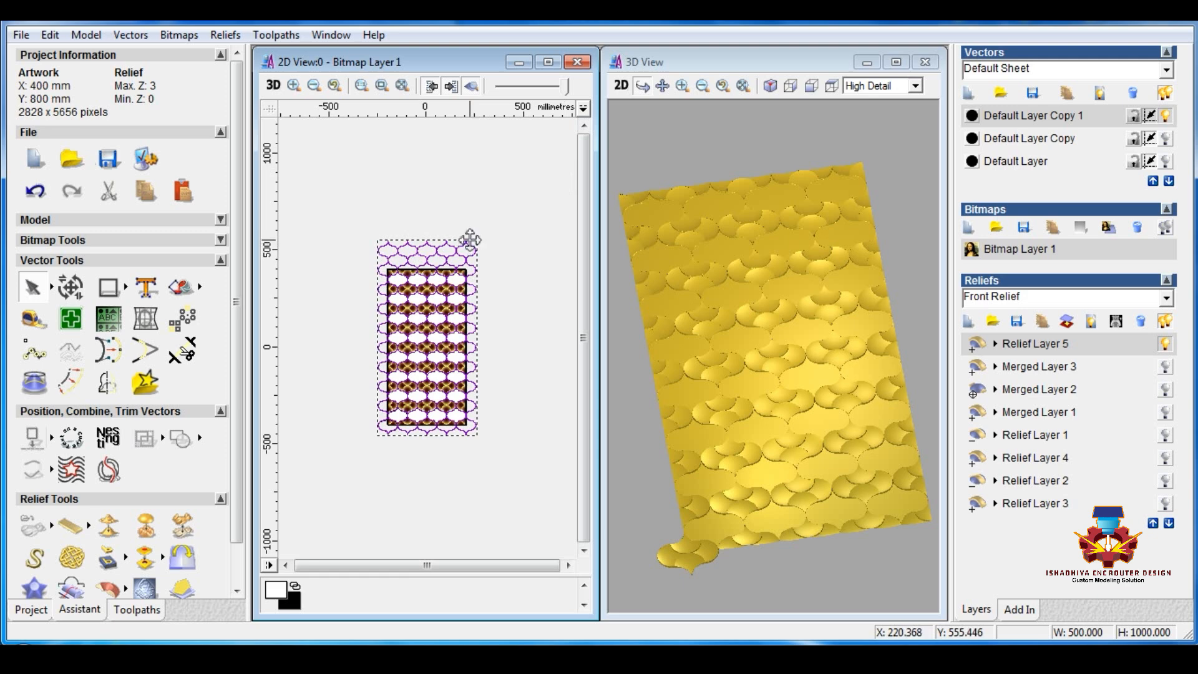
pyautogui.press('Delete')
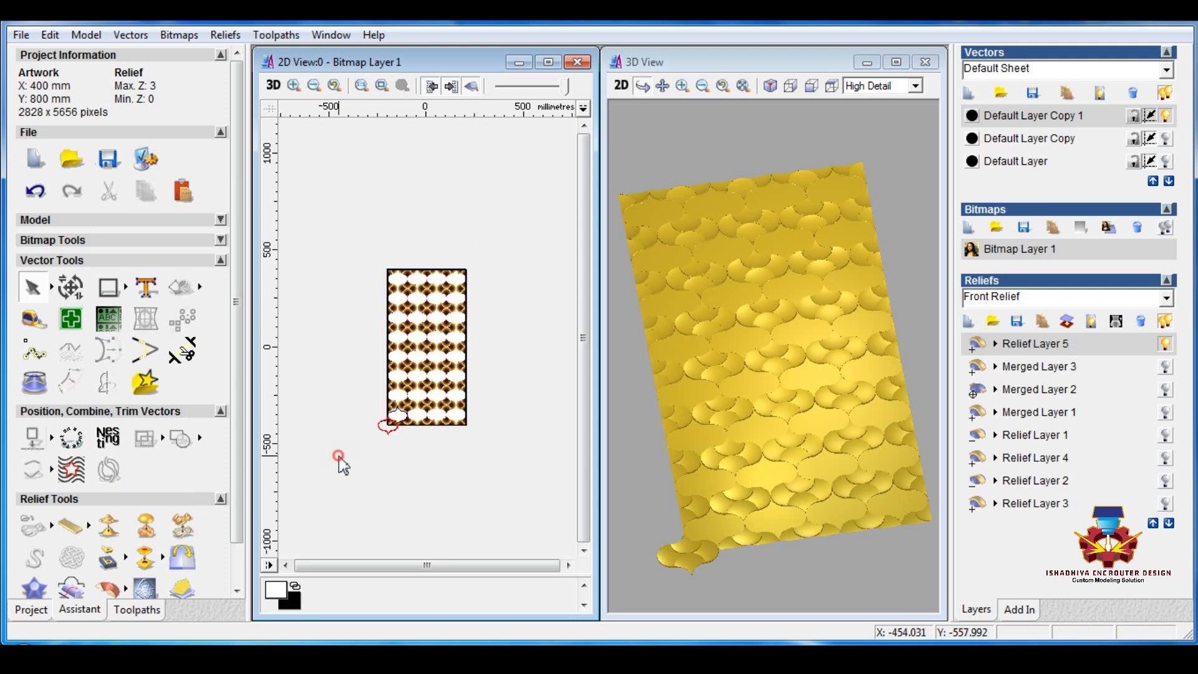
pyautogui.click(109, 526)
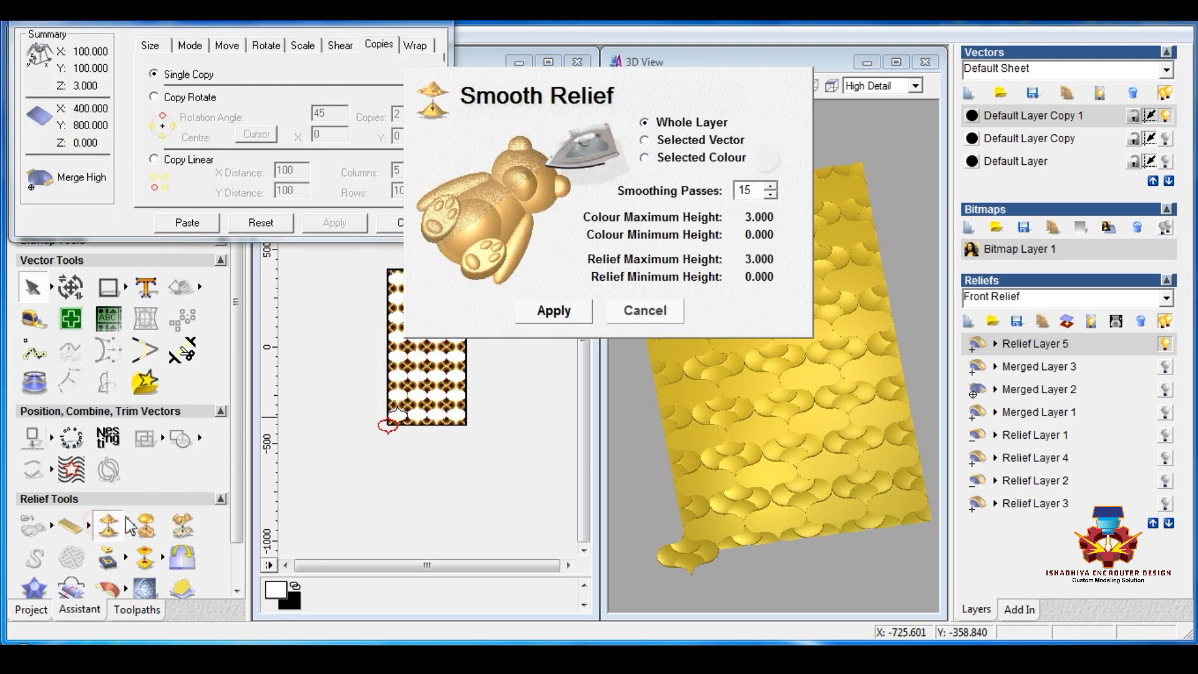
pyautogui.click(633, 313)
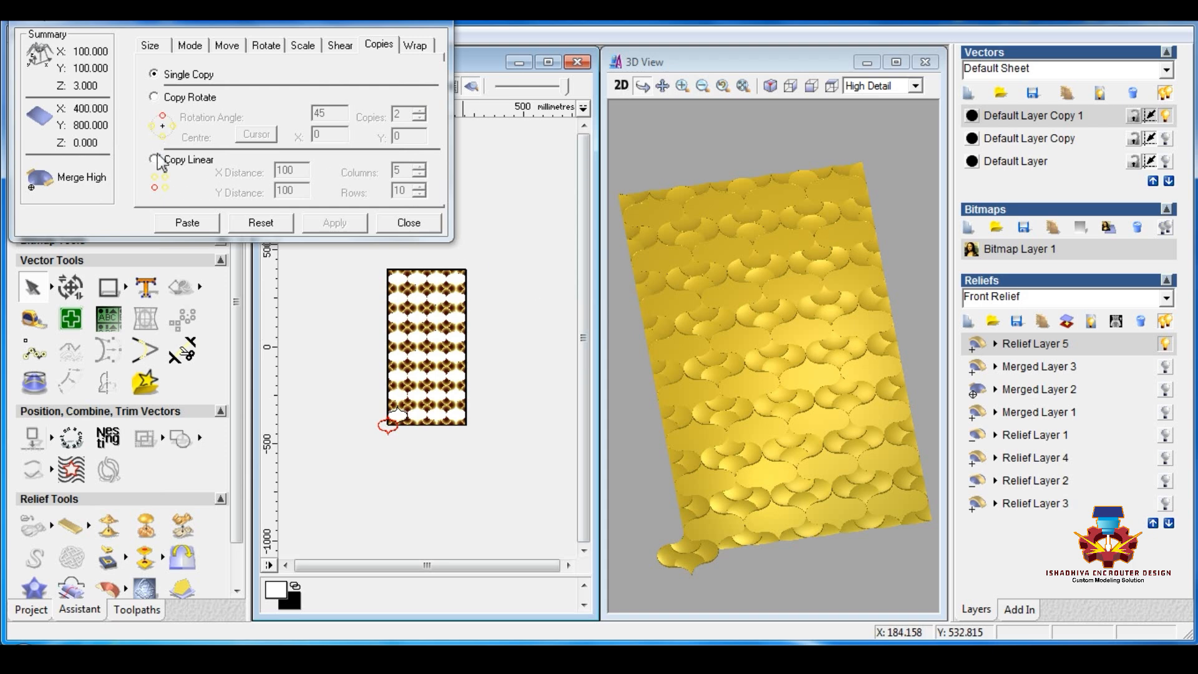
# Select the pending relief's outline together with the lower-left inner tile outline and align their top edges.
pyautogui.scroll(4, 394, 433)
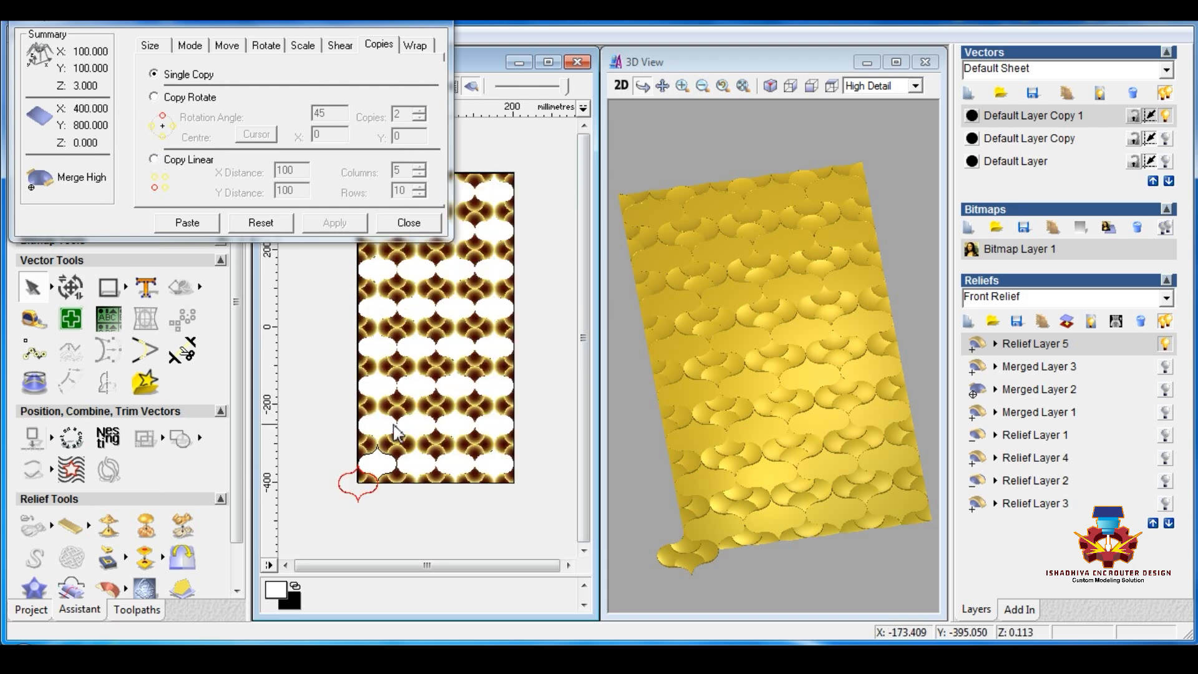
pyautogui.scroll(1, 465, 301)
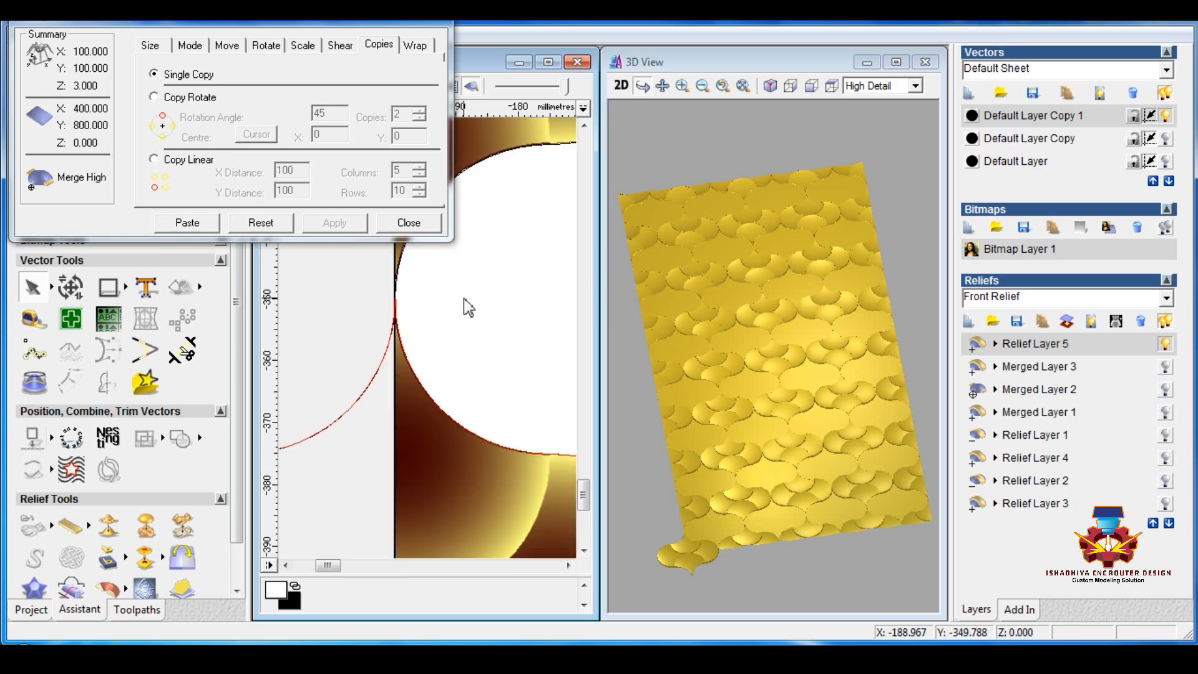
pyautogui.scroll(1, 499, 369)
pyautogui.scroll(1, 477, 396)
pyautogui.scroll(1, 411, 359)
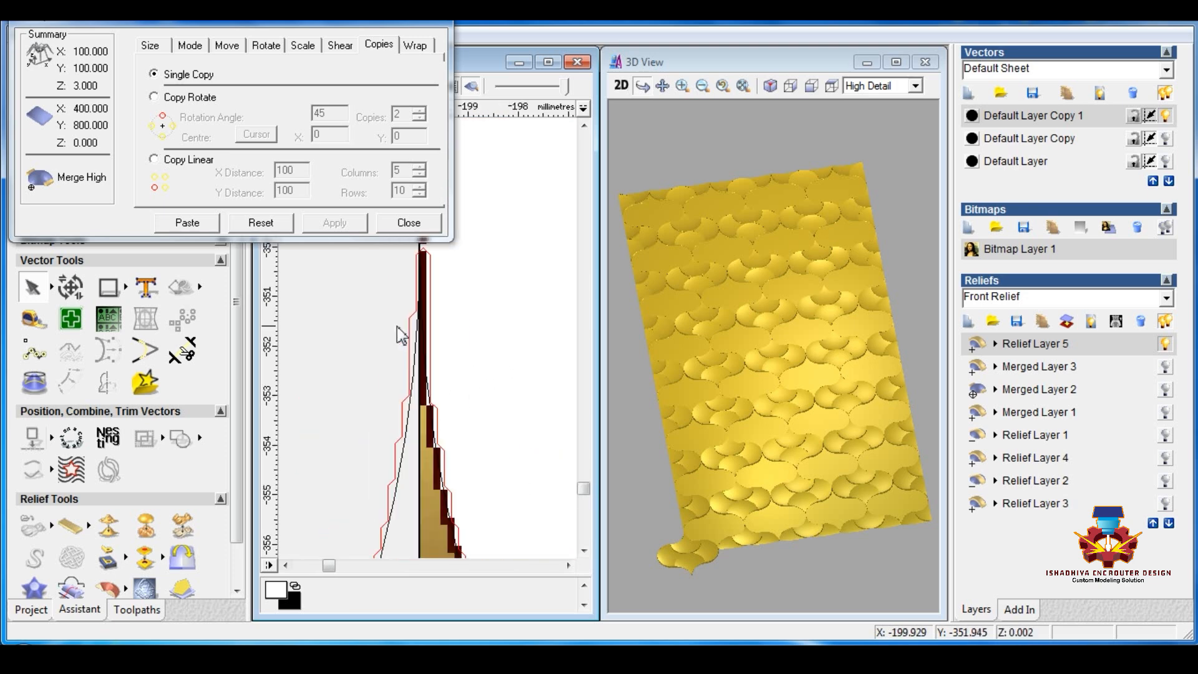
pyautogui.click(408, 340)
pyautogui.scroll(-5, 407, 338)
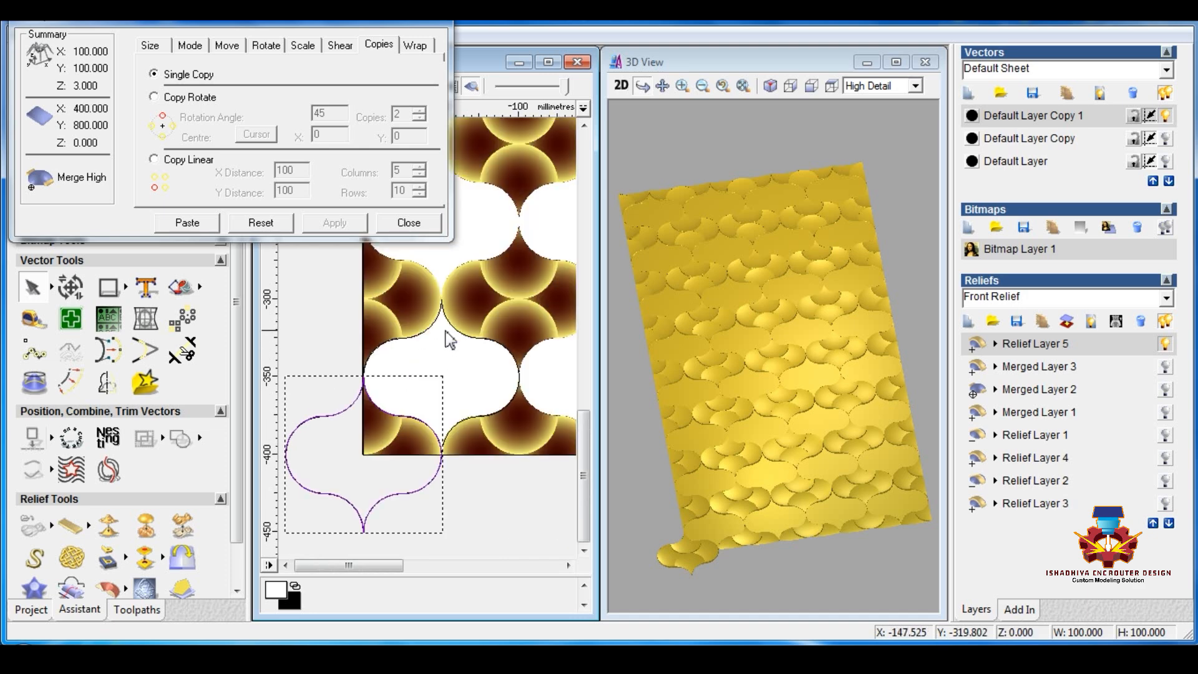
pyautogui.keyDown('shift'); pyautogui.click(449, 335); pyautogui.keyUp('shift')
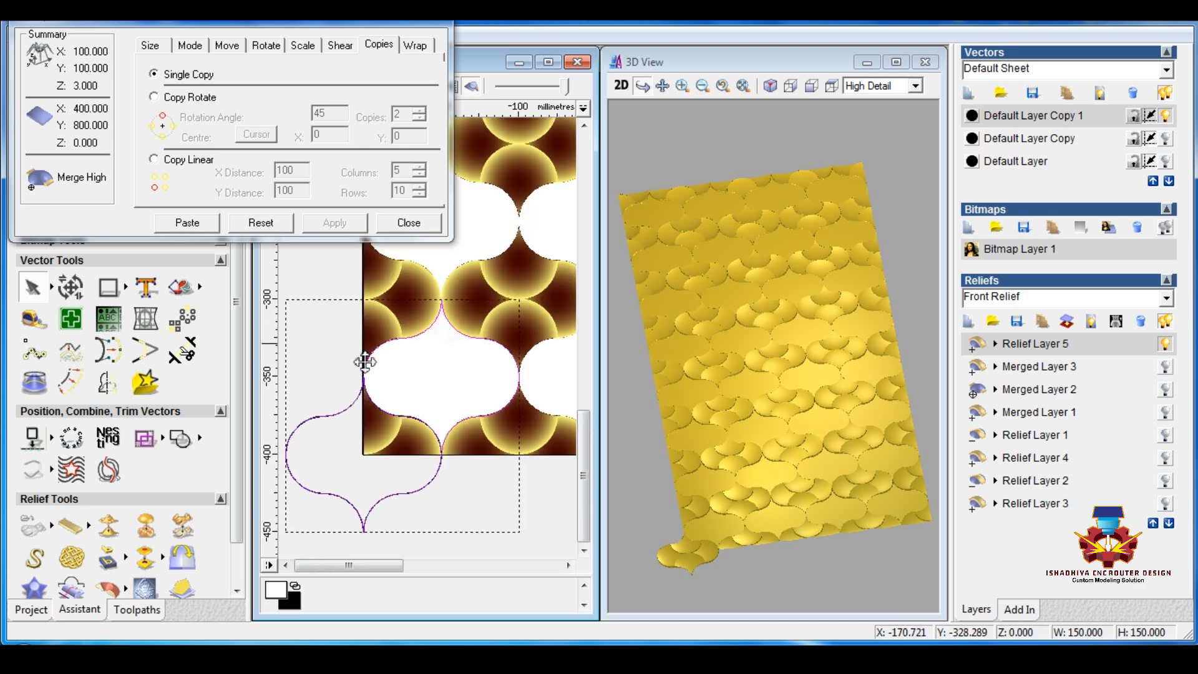
pyautogui.click(51, 438)
pyautogui.click(129, 443)
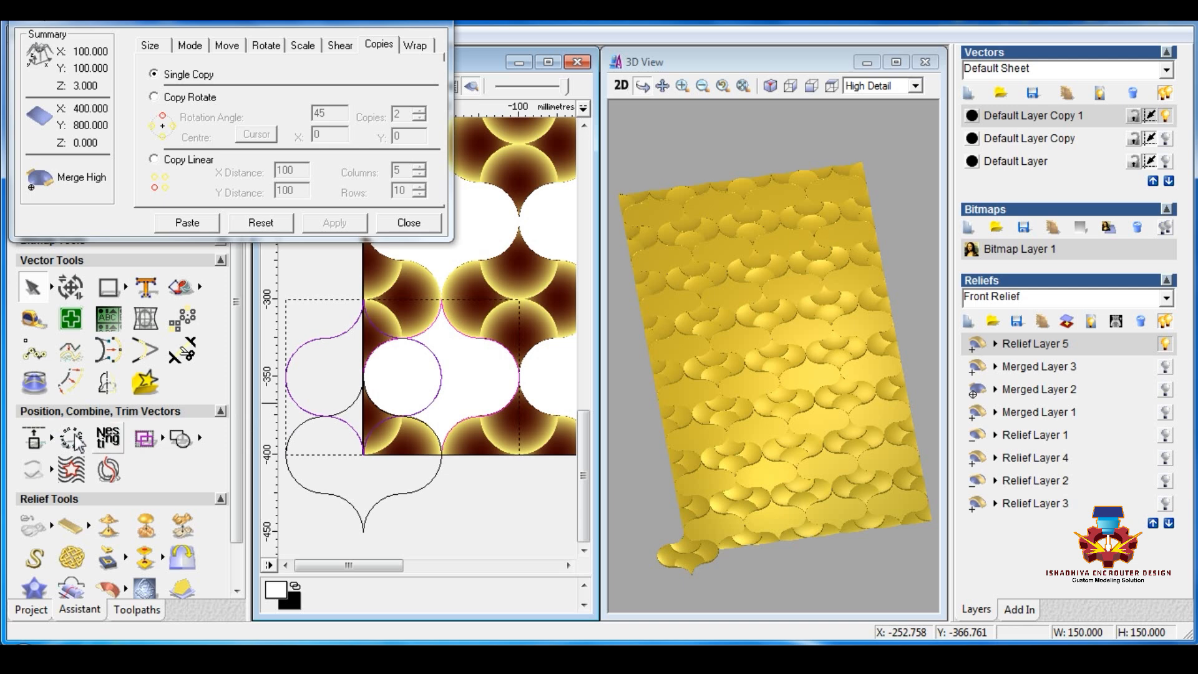
# Align the pending relief's right edge with the inner tile outline and centre it on that outline.
pyautogui.click(51, 438)
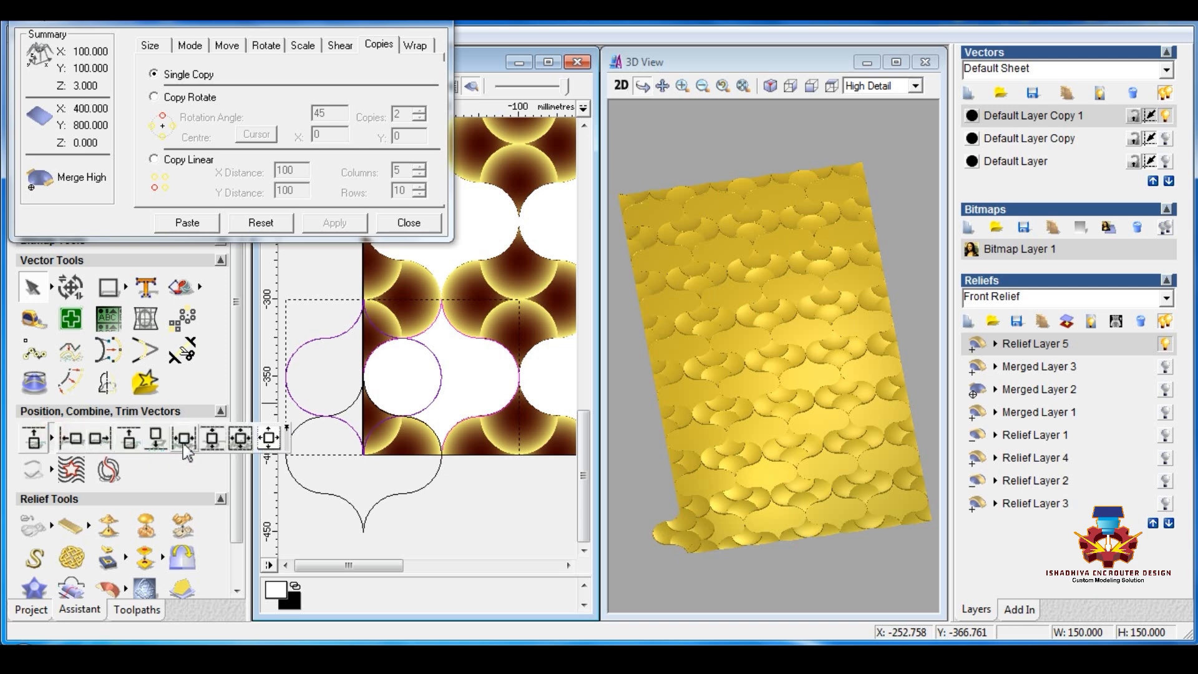
pyautogui.click(100, 438)
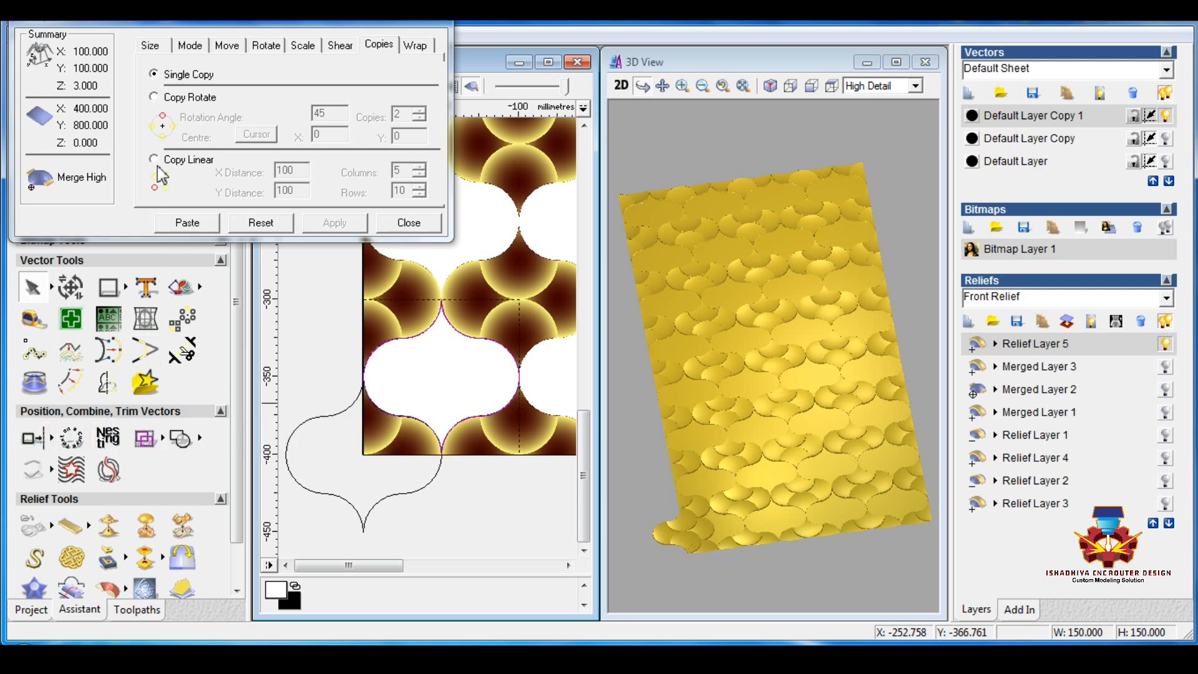
pyautogui.click(51, 438)
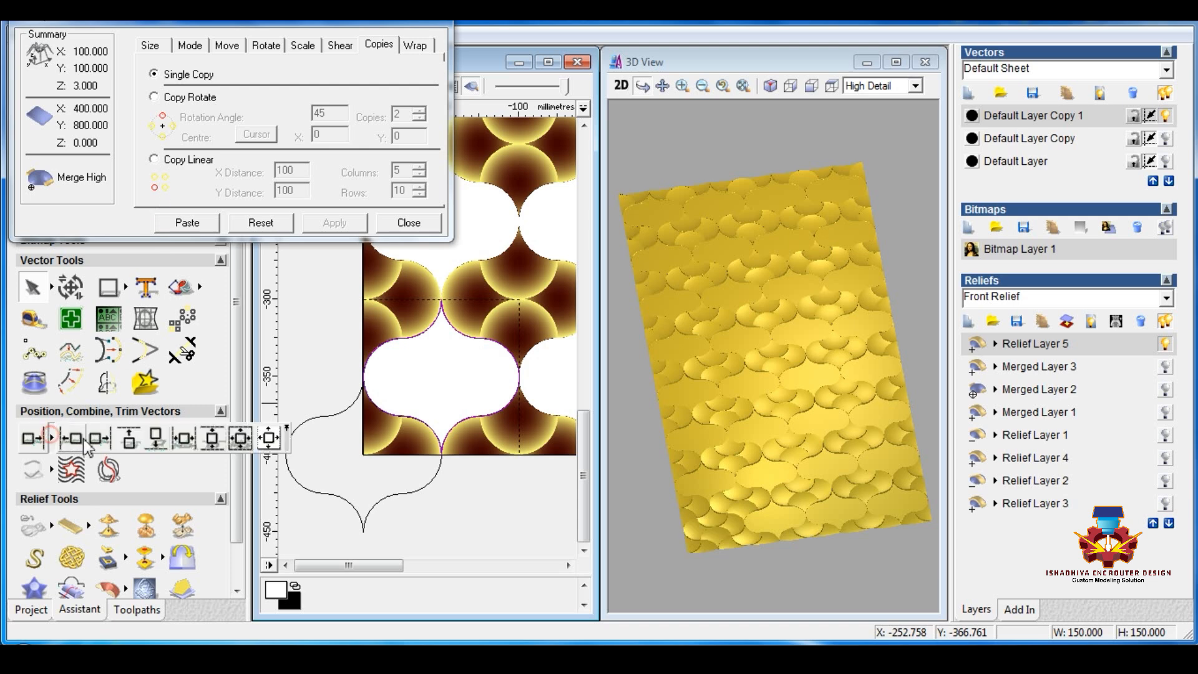
pyautogui.click(238, 439)
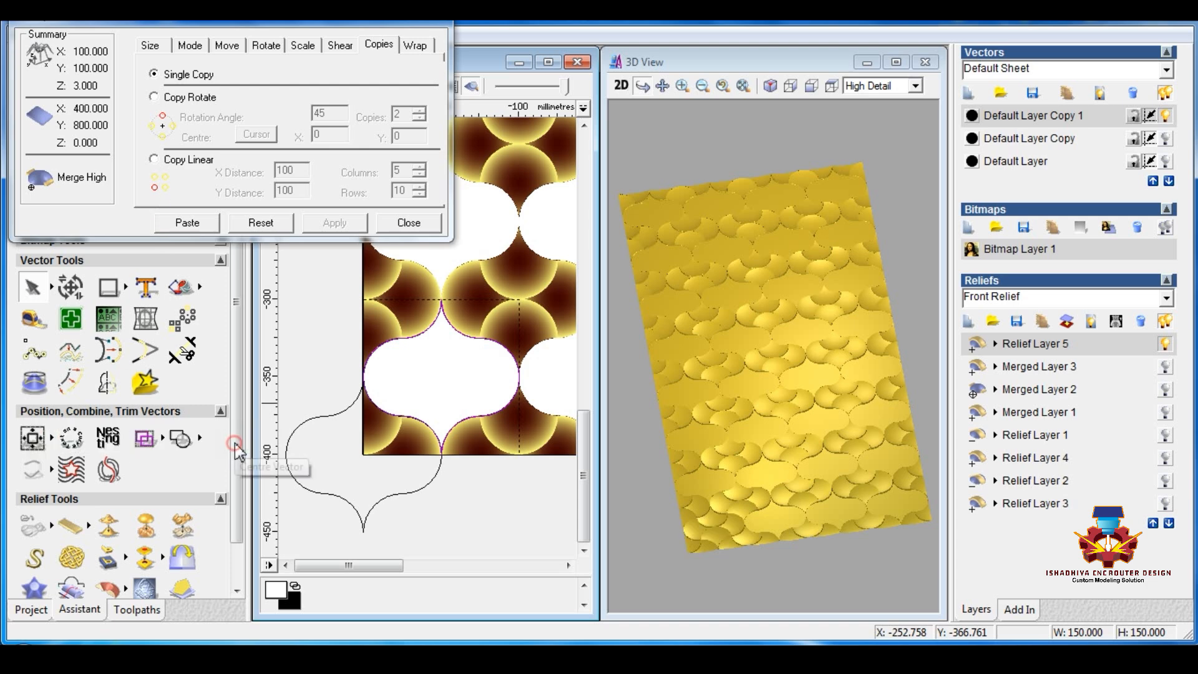
# Paste the second relief set as linear copies with 4 columns and 8 rows.
pyautogui.click(155, 159)
pyautogui.doubleClick(400, 190)
pyautogui.write('8')
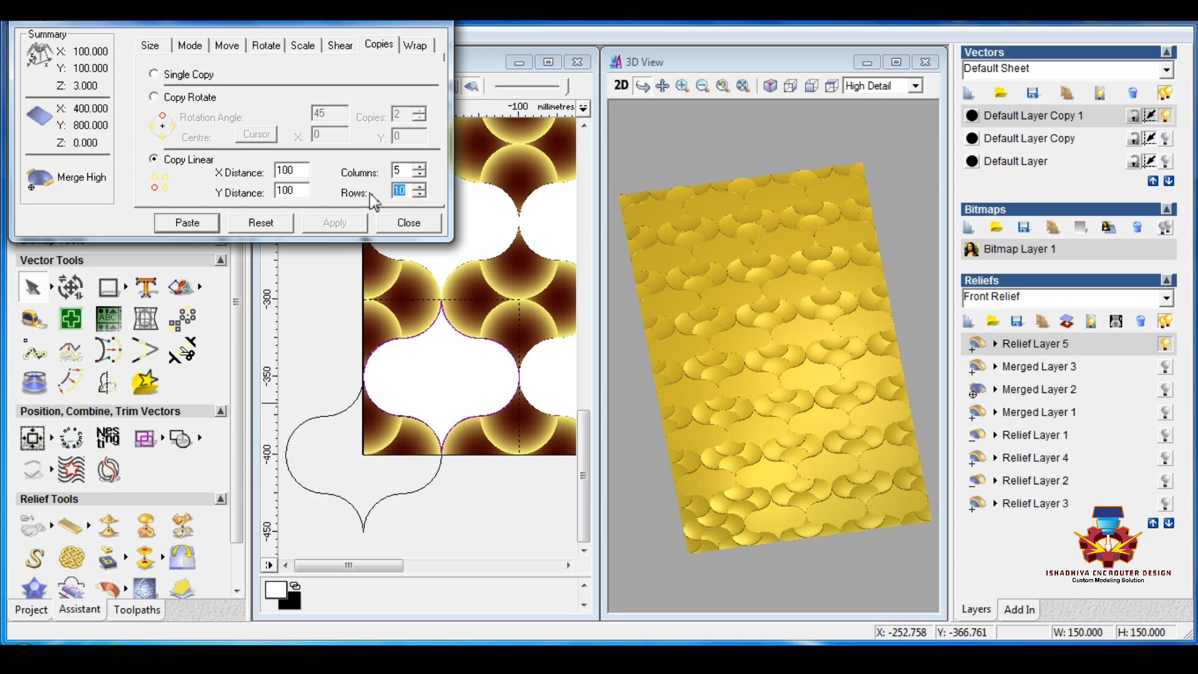
pyautogui.doubleClick(400, 170)
pyautogui.write('4')
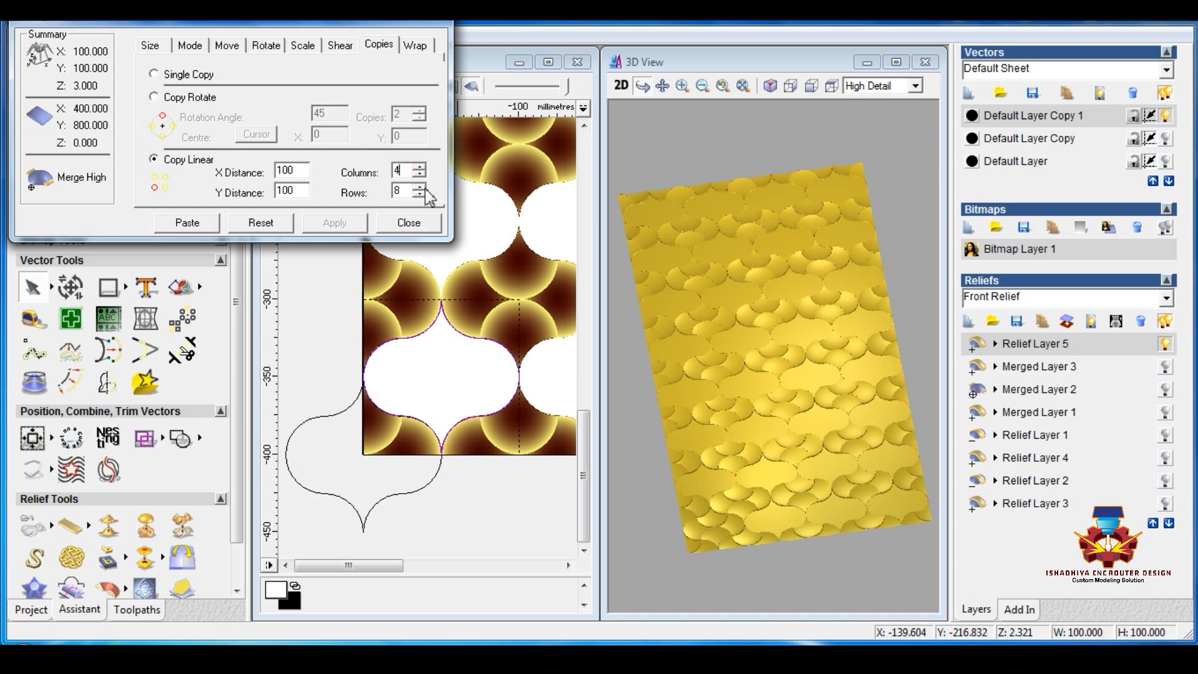
pyautogui.click(400, 191)
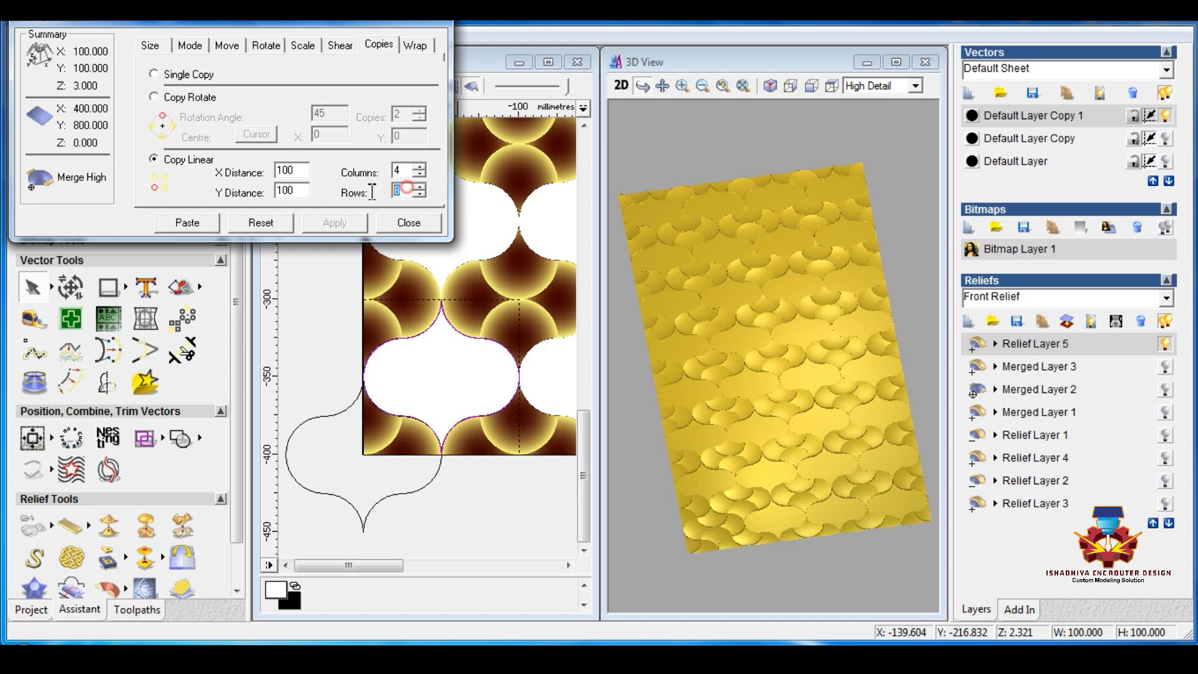
pyautogui.click(196, 231)
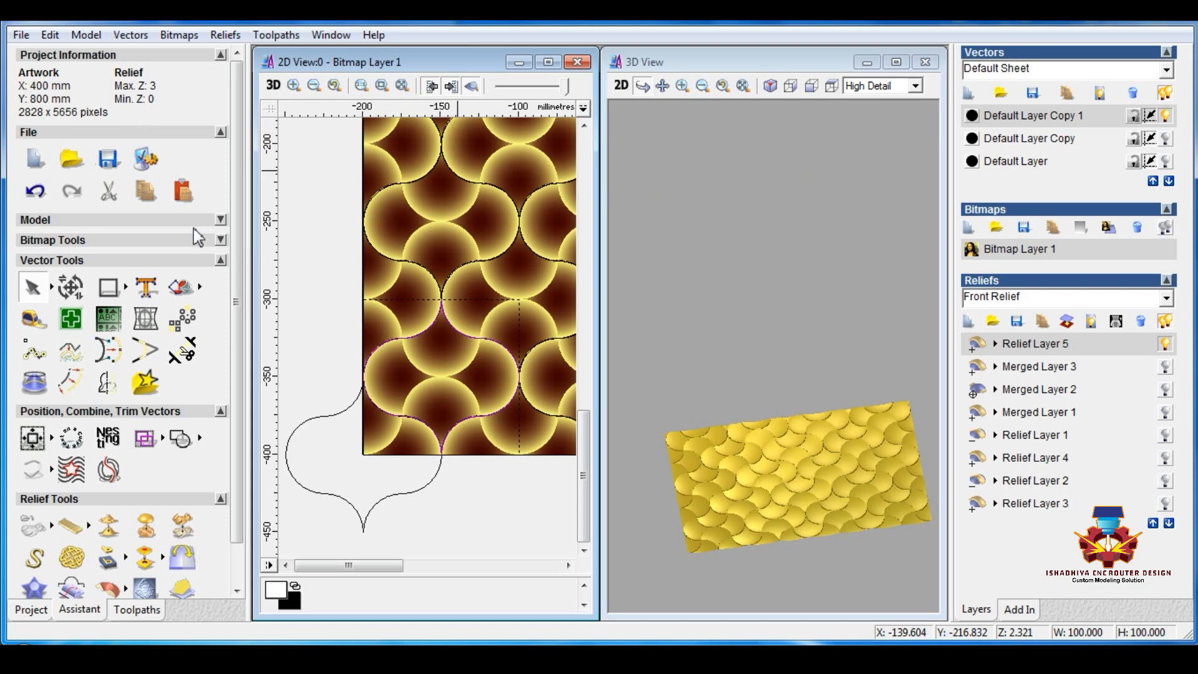
# Delete the grouped outline vectors produced by the second relief array.
pyautogui.click(306, 310)
pyautogui.scroll(-2, 349, 311)
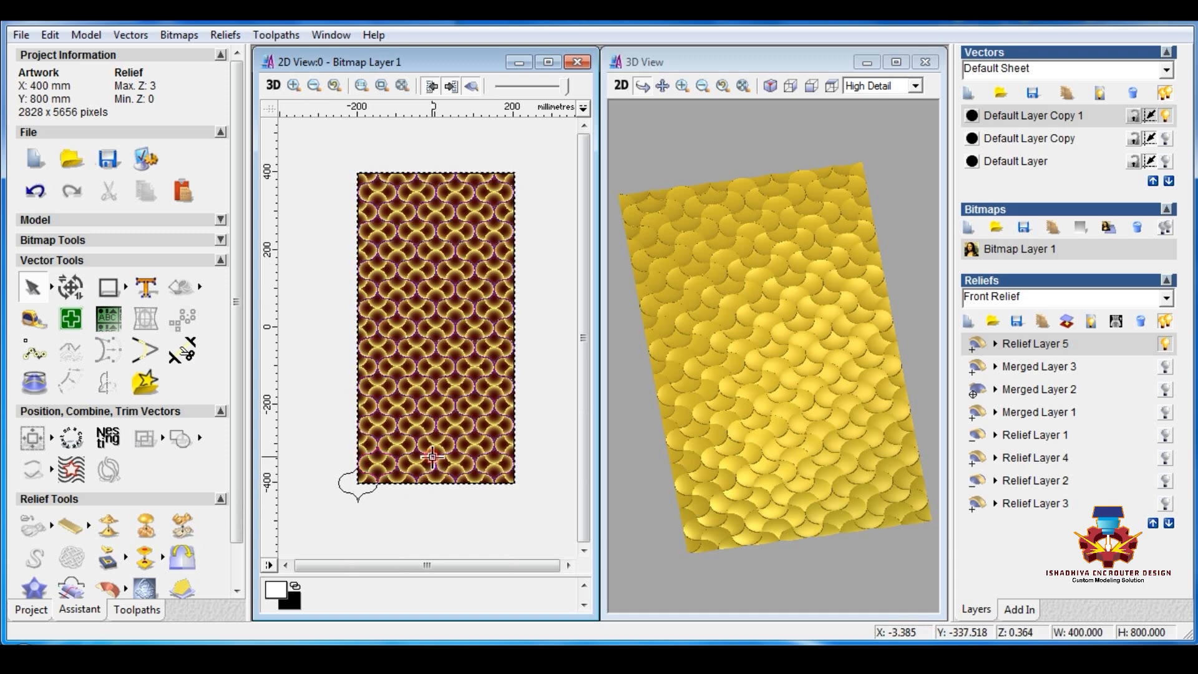
pyautogui.click(432, 458)
pyautogui.press('Delete')
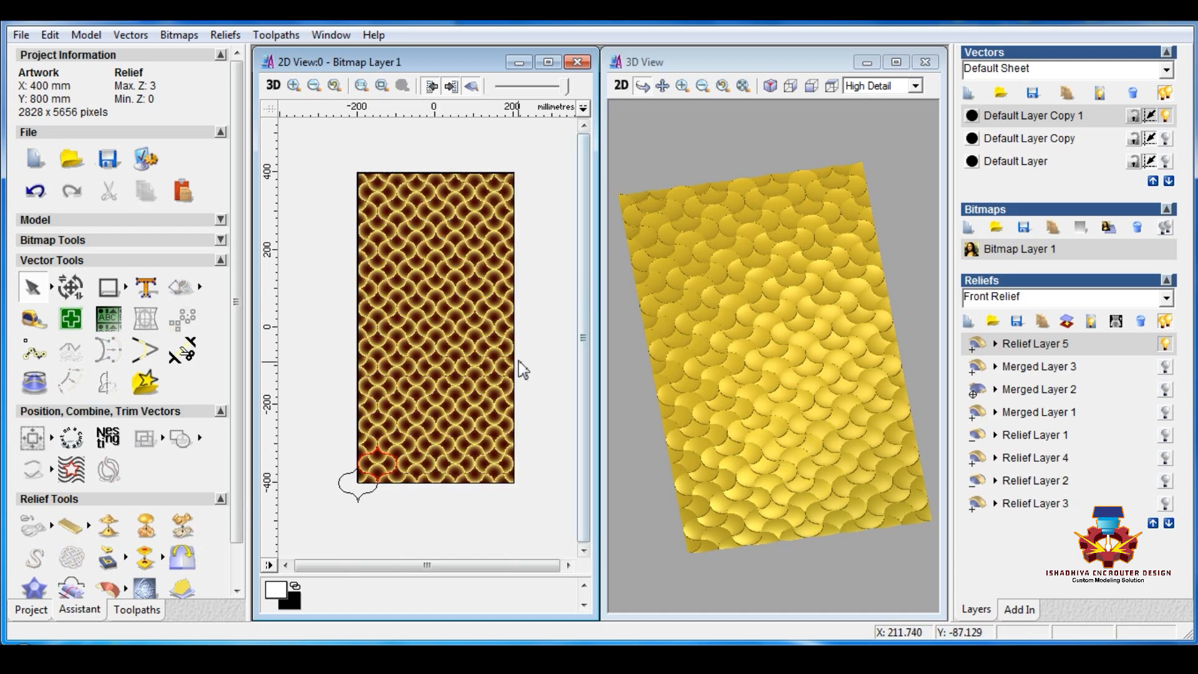
# Maximize the 3D view and examine the seams between the arrayed relief tiles up close.
pyautogui.click(531, 344)
pyautogui.scroll(1, 439, 339)
pyautogui.moveTo(763, 451); pyautogui.dragTo(774, 432)
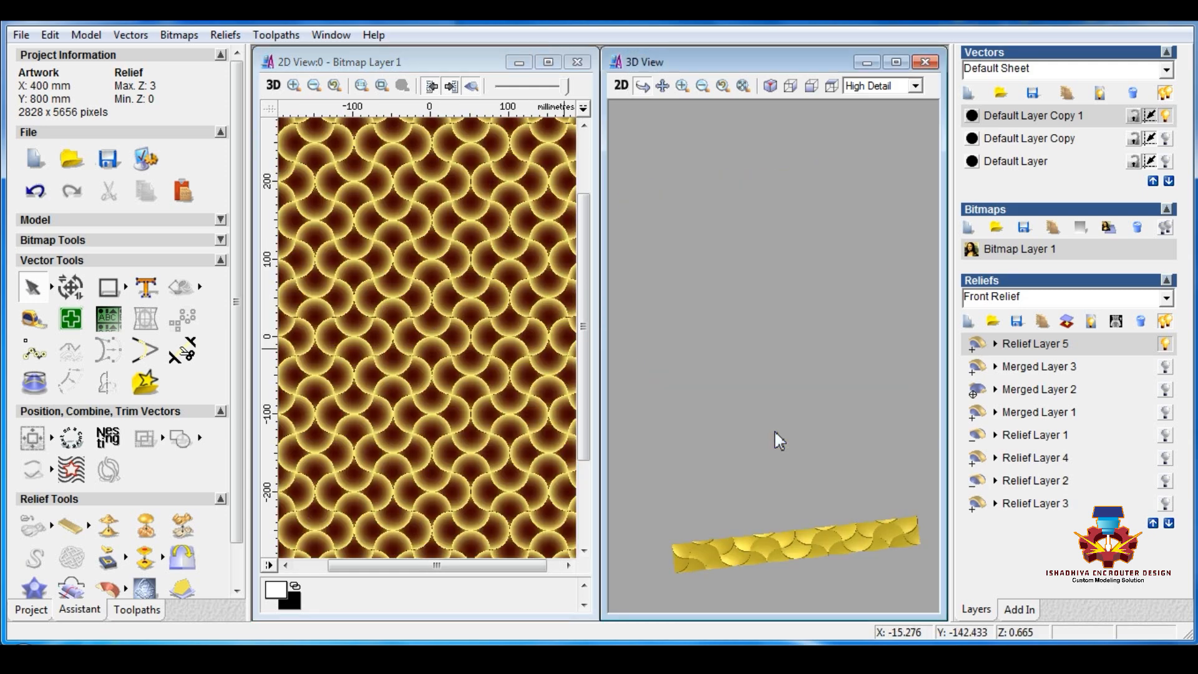
pyautogui.scroll(1, 787, 427)
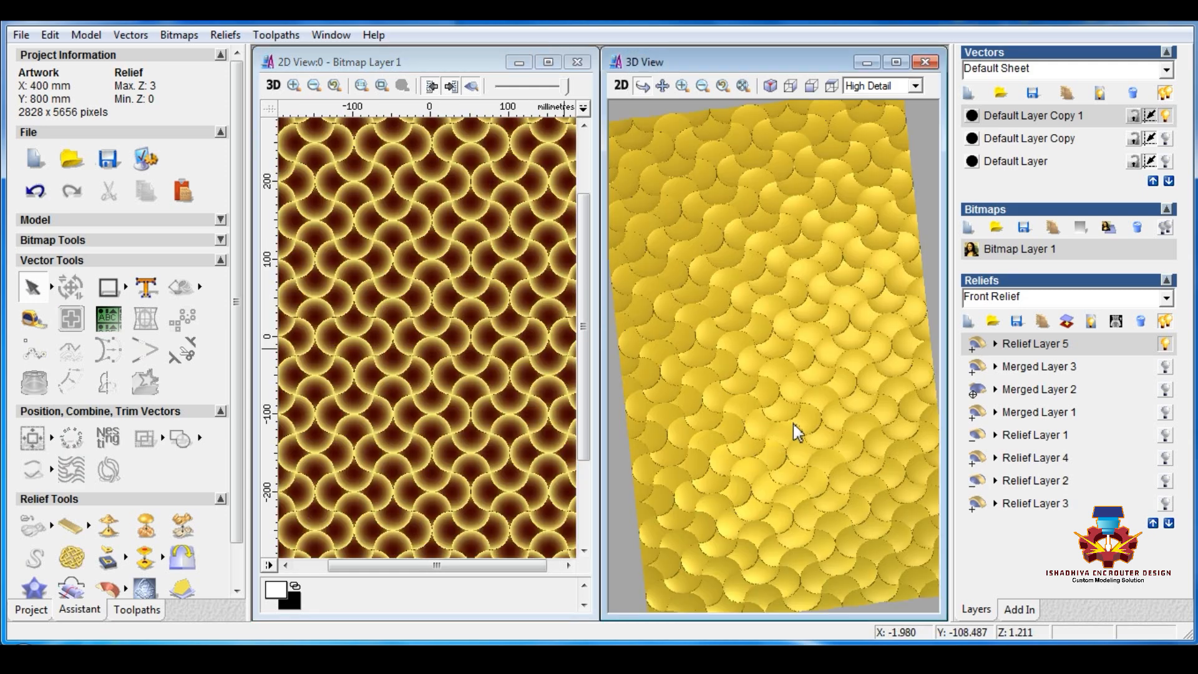
pyautogui.click(897, 64)
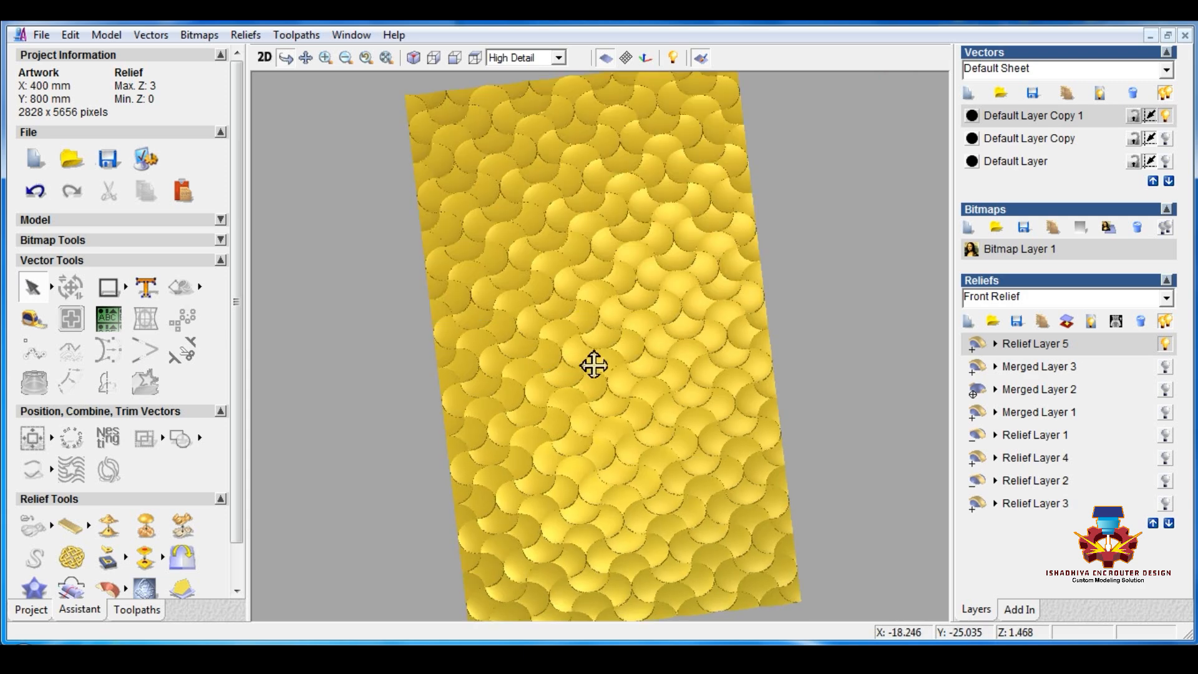
pyautogui.scroll(5, 598, 358)
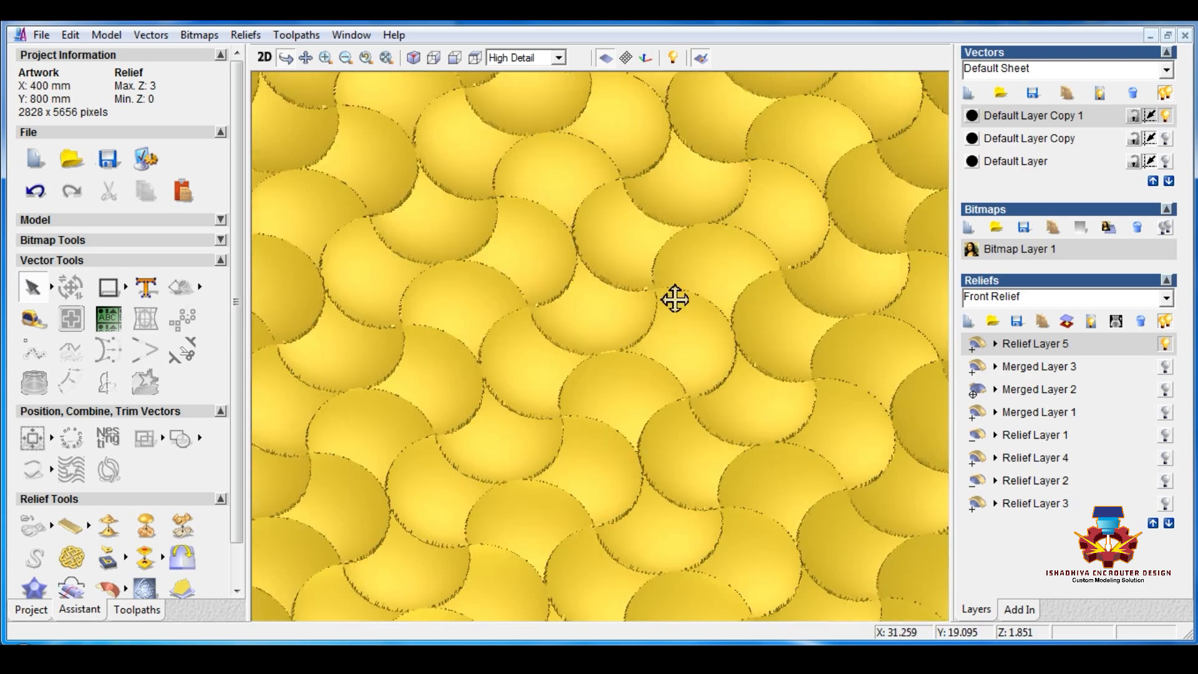
pyautogui.scroll(1, 684, 294)
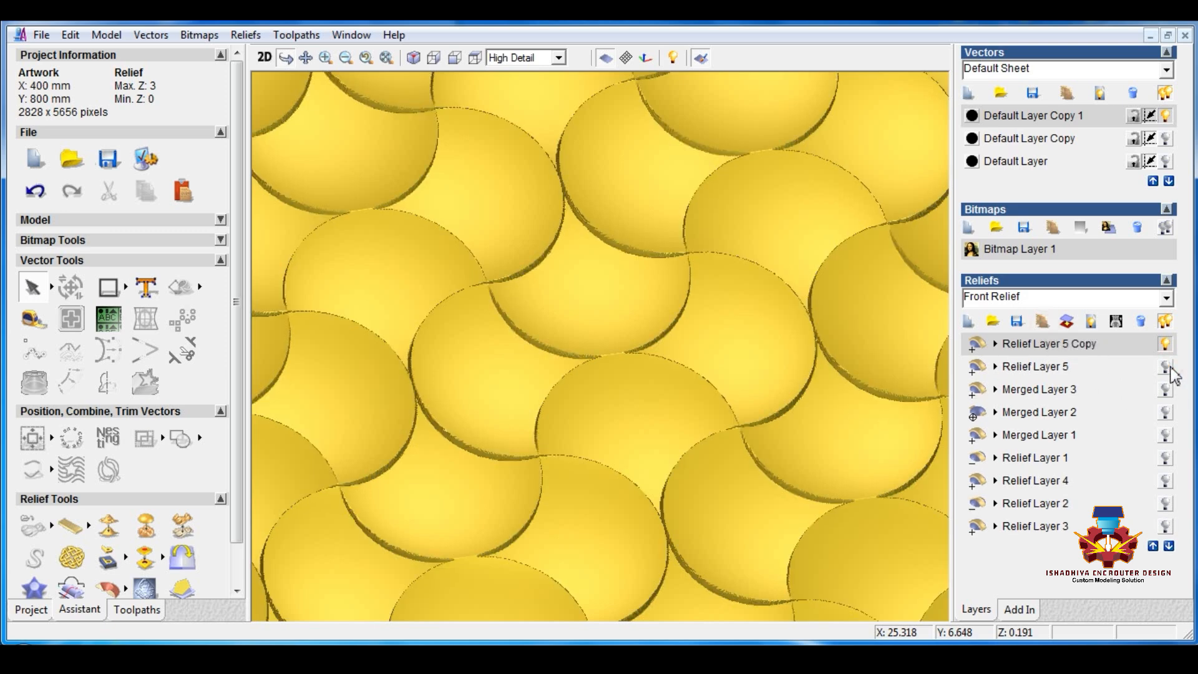
# Smooth the whole Relief Layer 5 Copy with 12 smoothing passes and close the smoothing and relief paste dialogs.
pyautogui.scroll(-1, 677, 373)
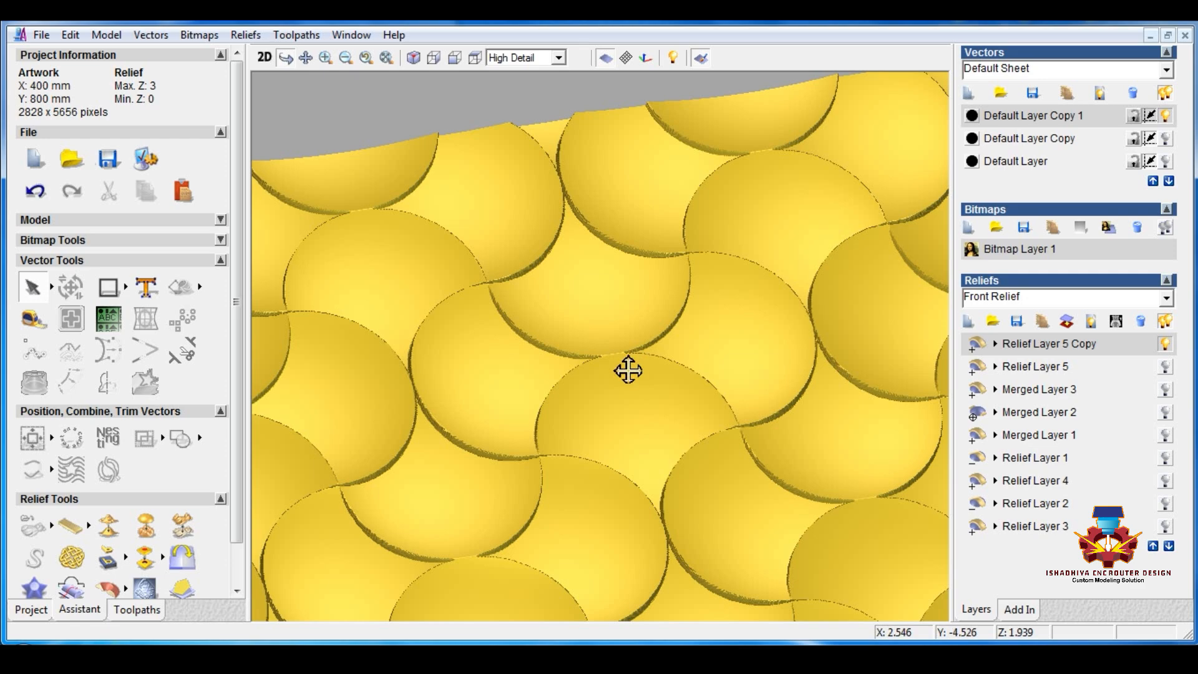
pyautogui.scroll(-1, 624, 373)
pyautogui.scroll(-4, 623, 373)
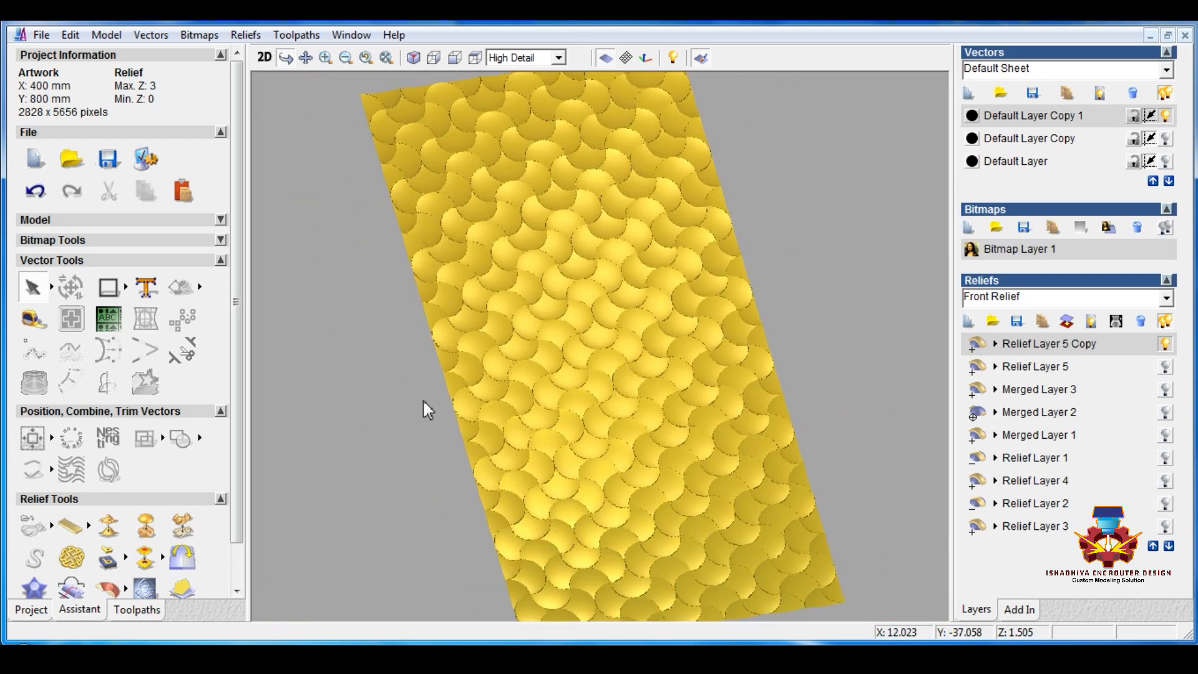
pyautogui.click(220, 410)
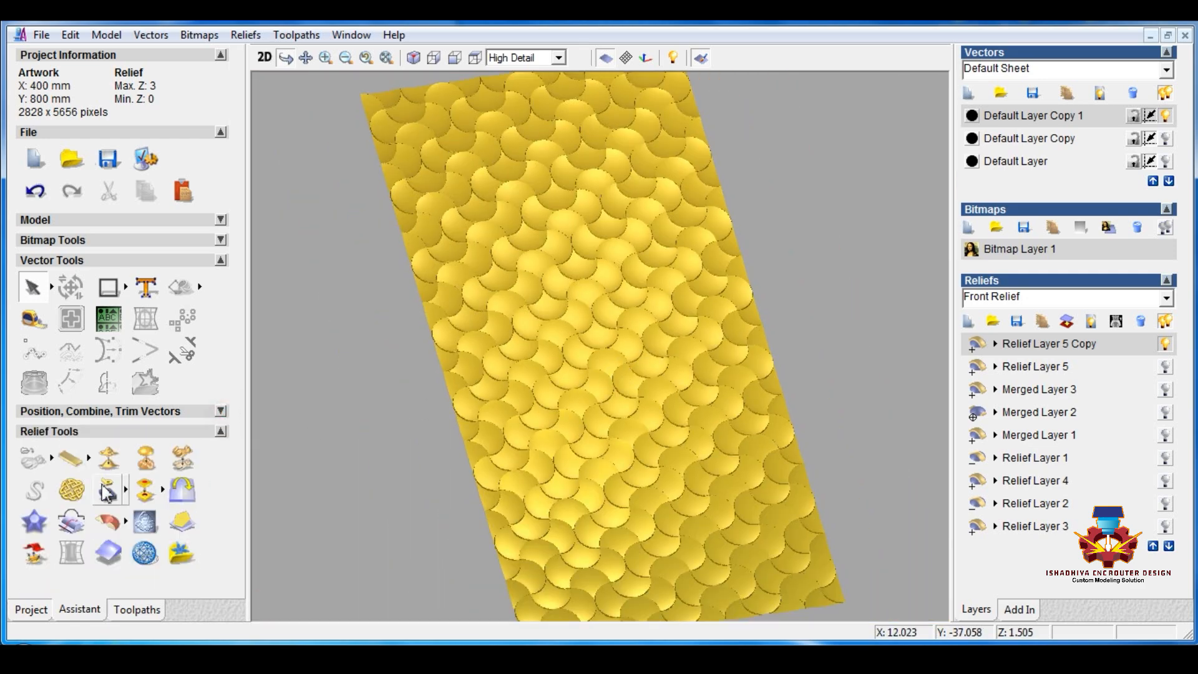
pyautogui.click(109, 460)
pyautogui.doubleClick(746, 190)
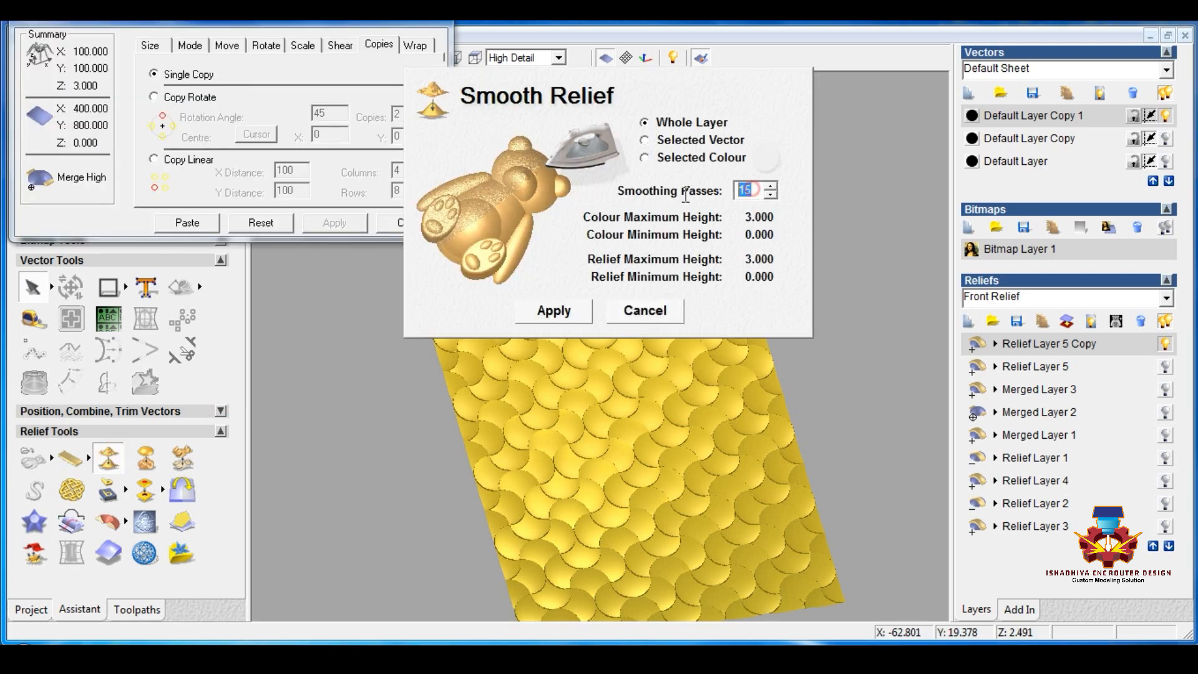
pyautogui.write('12')
pyautogui.click(571, 317)
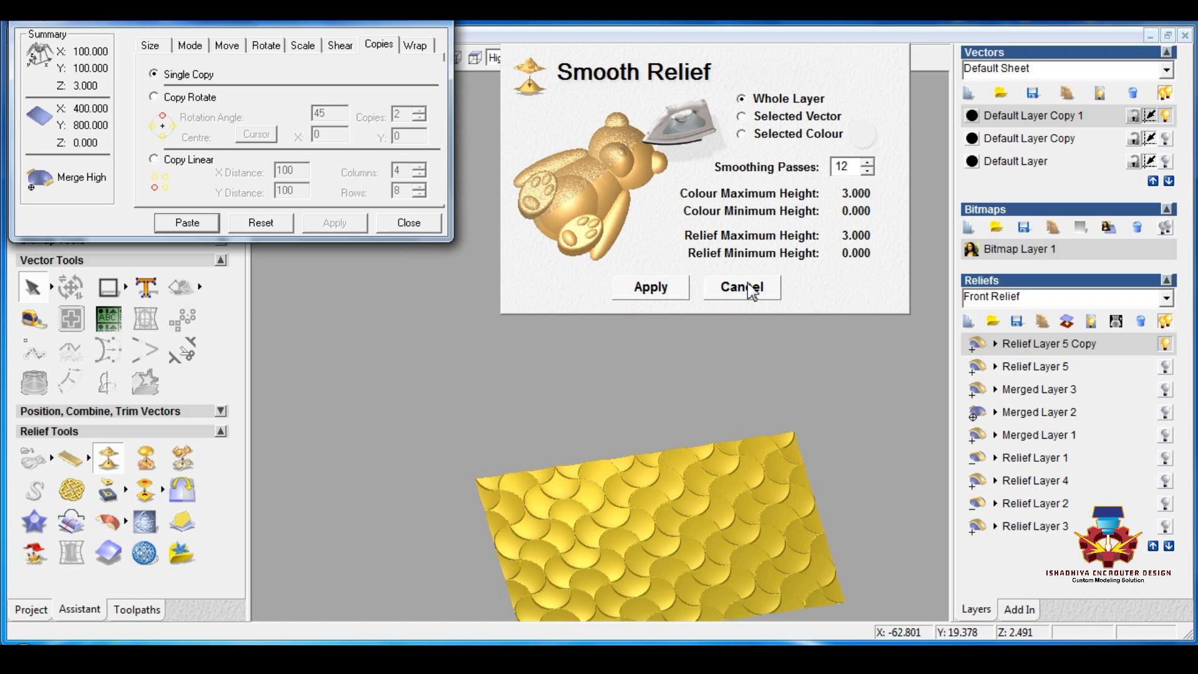
pyautogui.click(750, 288)
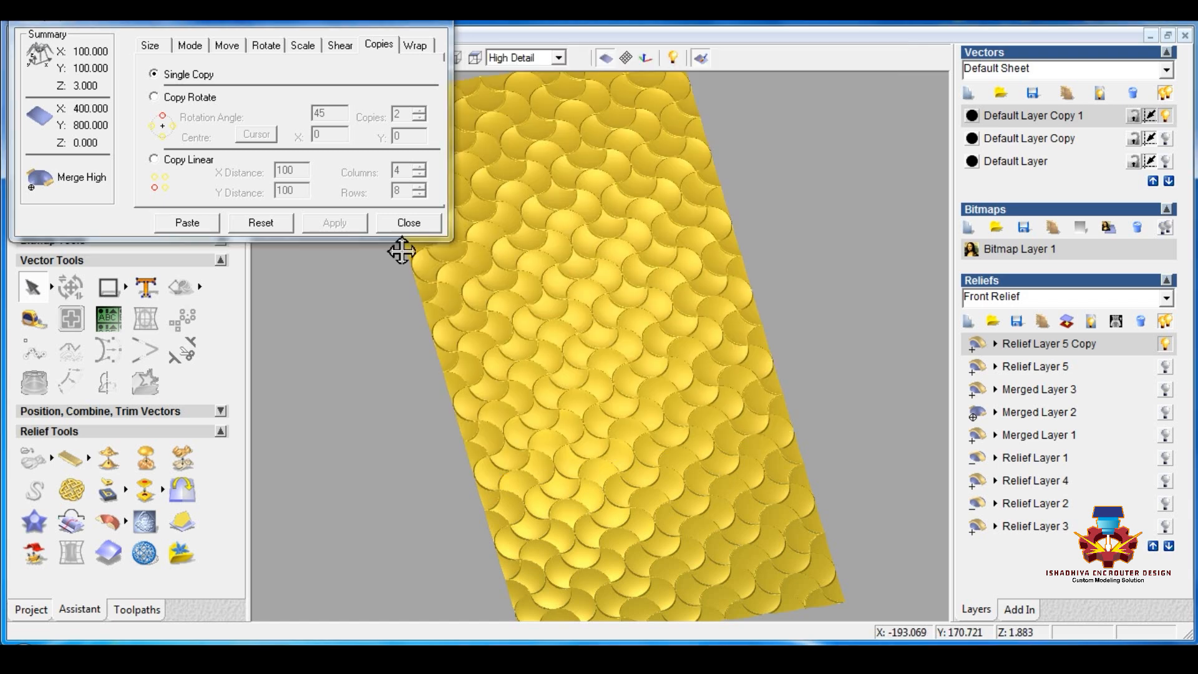
pyautogui.click(412, 224)
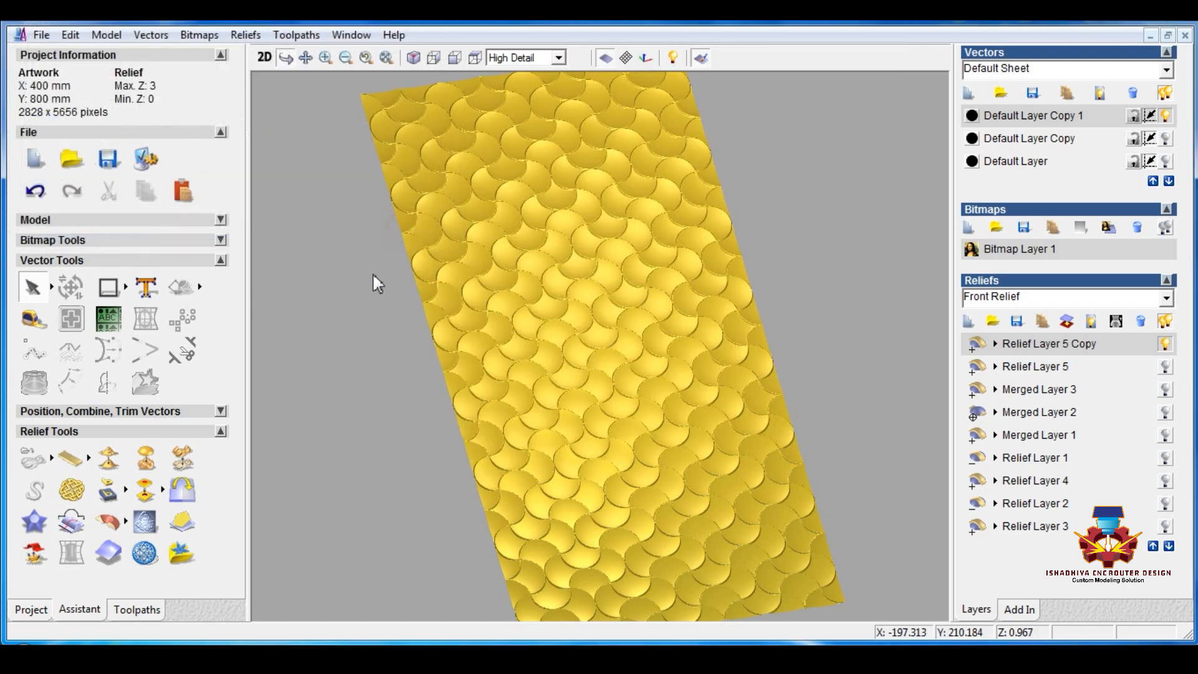
pyautogui.click(182, 459)
pyautogui.doubleClick(490, 377)
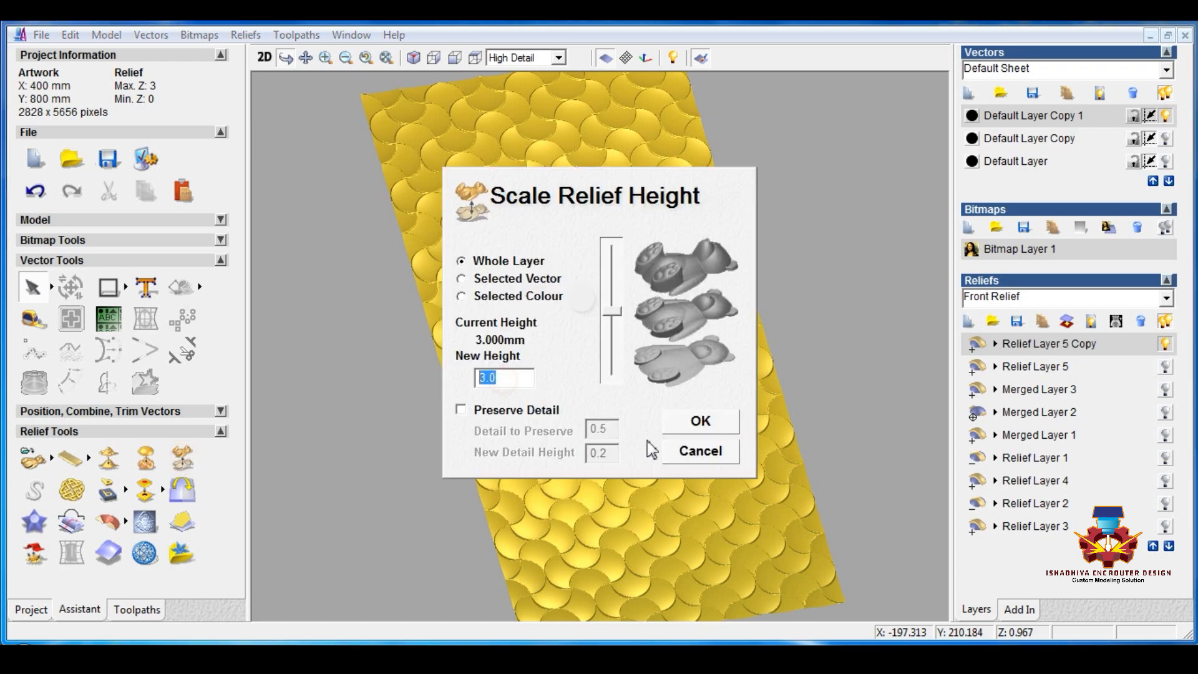
pyautogui.click(703, 456)
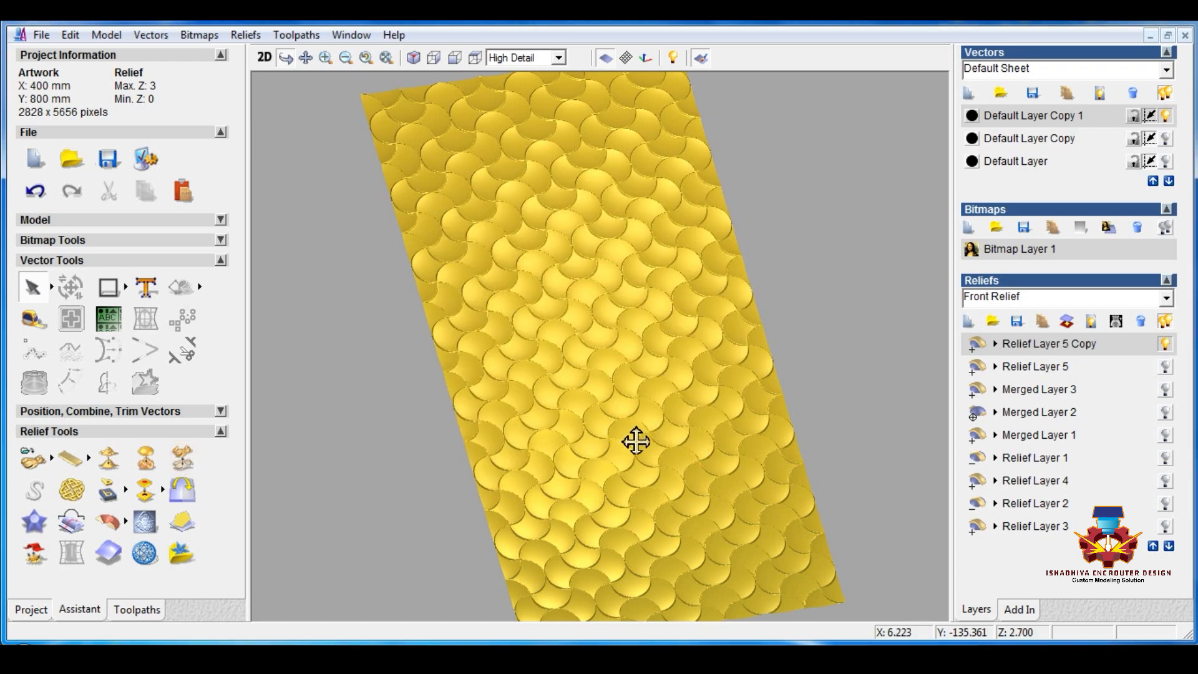
# Inspect the smoothed tile seams up close and view the complete relief panel from different angles.
pyautogui.scroll(5, 636, 441)
pyautogui.scroll(3, 576, 408)
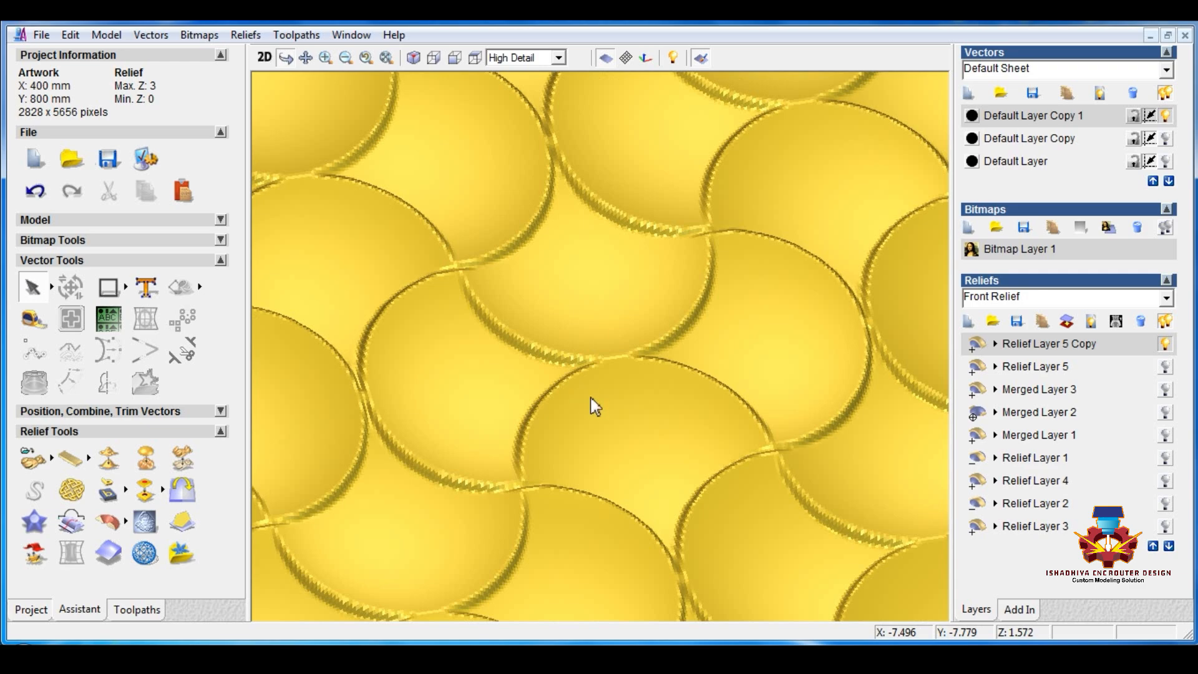
pyautogui.moveTo(447, 315)
pyautogui.mouseDown()
pyautogui.moveTo(460, 289)
pyautogui.moveTo(540, 347)
pyautogui.moveTo(582, 412)
pyautogui.moveTo(470, 465)
pyautogui.moveTo(407, 420)
pyautogui.moveTo(420, 268)
pyautogui.moveTo(607, 455)
pyautogui.moveTo(507, 380)
pyautogui.moveTo(516, 347)
pyautogui.moveTo(534, 377)
pyautogui.moveTo(633, 433)
pyautogui.moveTo(695, 390)
pyautogui.moveTo(649, 393)
pyautogui.moveTo(556, 455)
pyautogui.moveTo(626, 473)
pyautogui.moveTo(634, 447)
pyautogui.moveTo(500, 337)
pyautogui.moveTo(573, 435)
pyautogui.mouseUp()
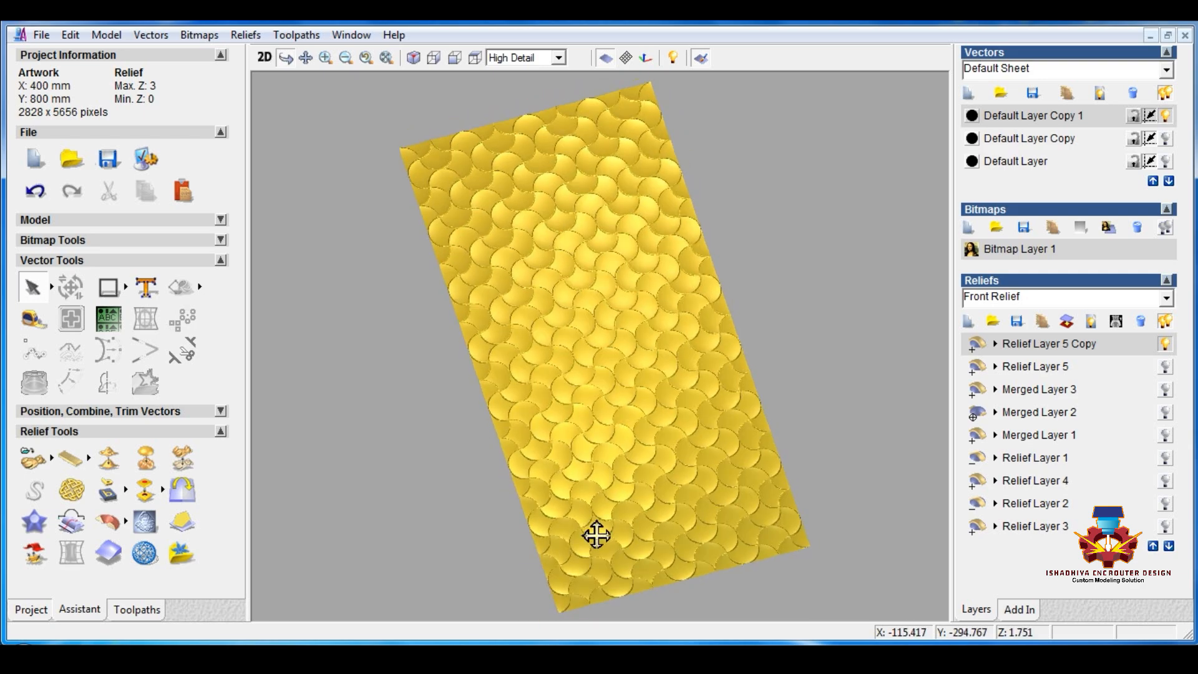
pyautogui.moveTo(618, 530)
pyautogui.mouseDown()
pyautogui.moveTo(577, 519)
pyautogui.moveTo(604, 528)
pyautogui.moveTo(606, 517)
pyautogui.mouseUp()
pyautogui.moveTo(766, 544); pyautogui.dragTo(809, 537)
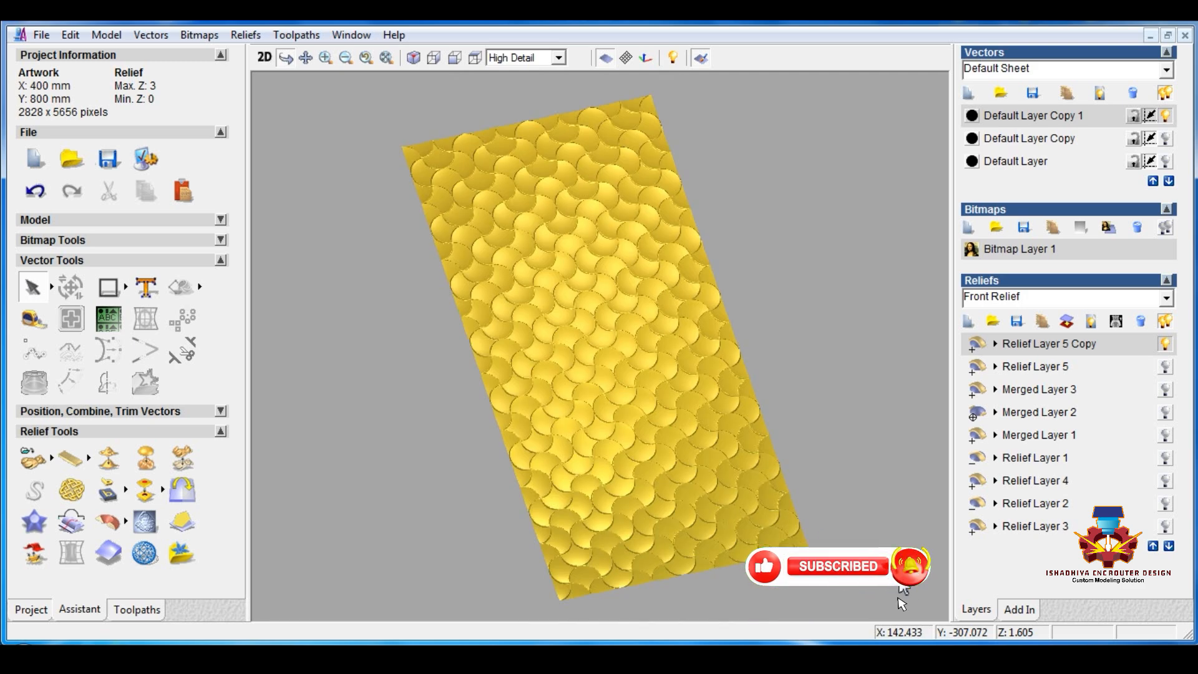